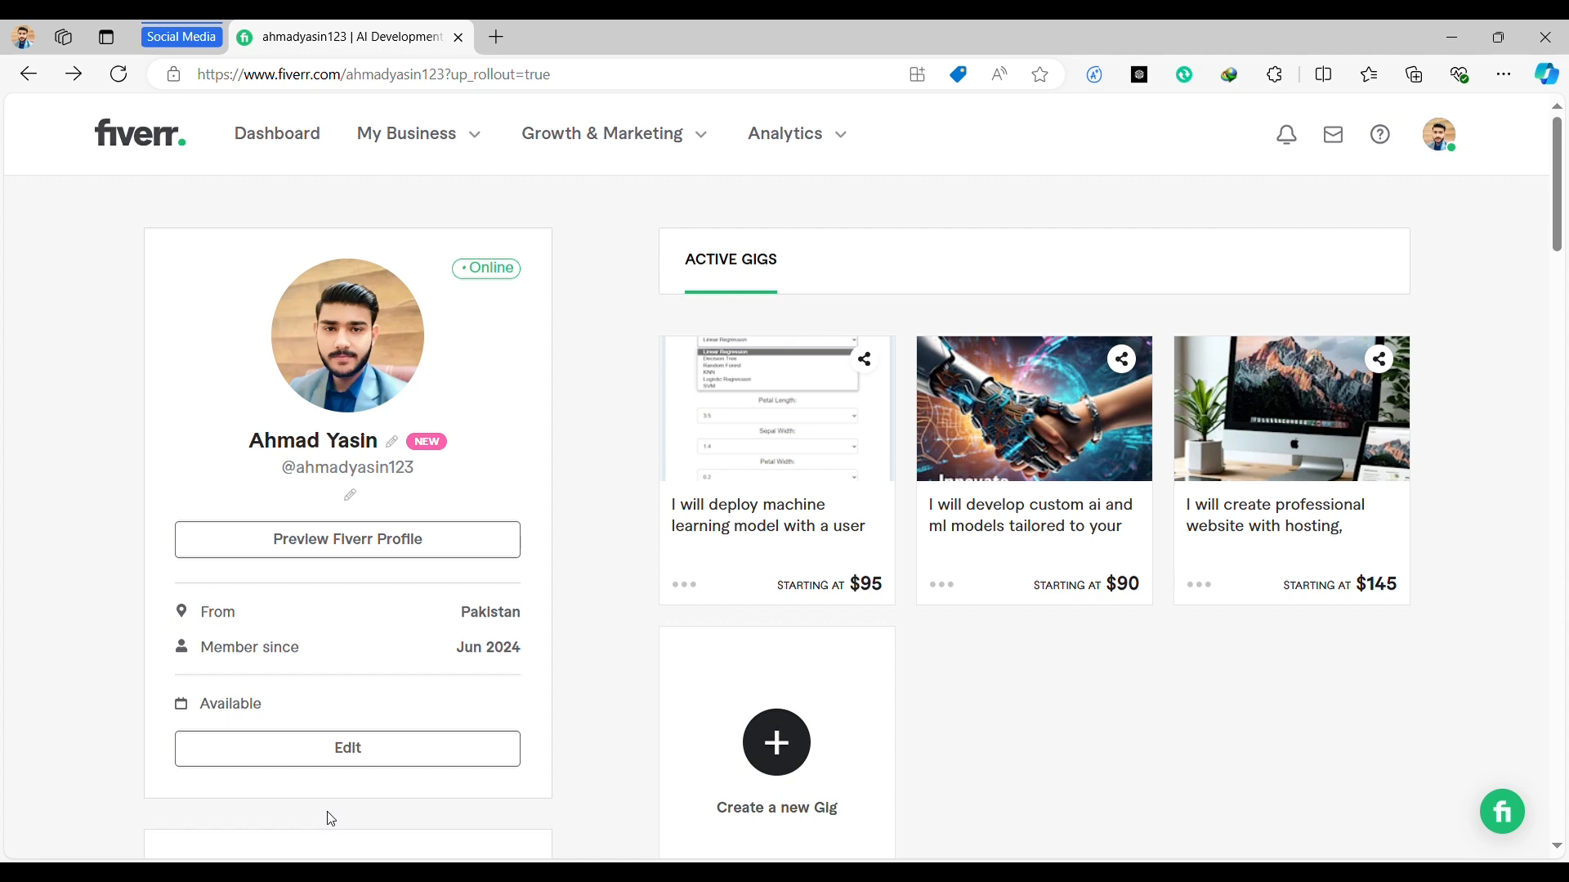
# Look up AIPRM in a new browser tab and close its account page.
pyautogui.click(498, 36)
pyautogui.write('Aip')
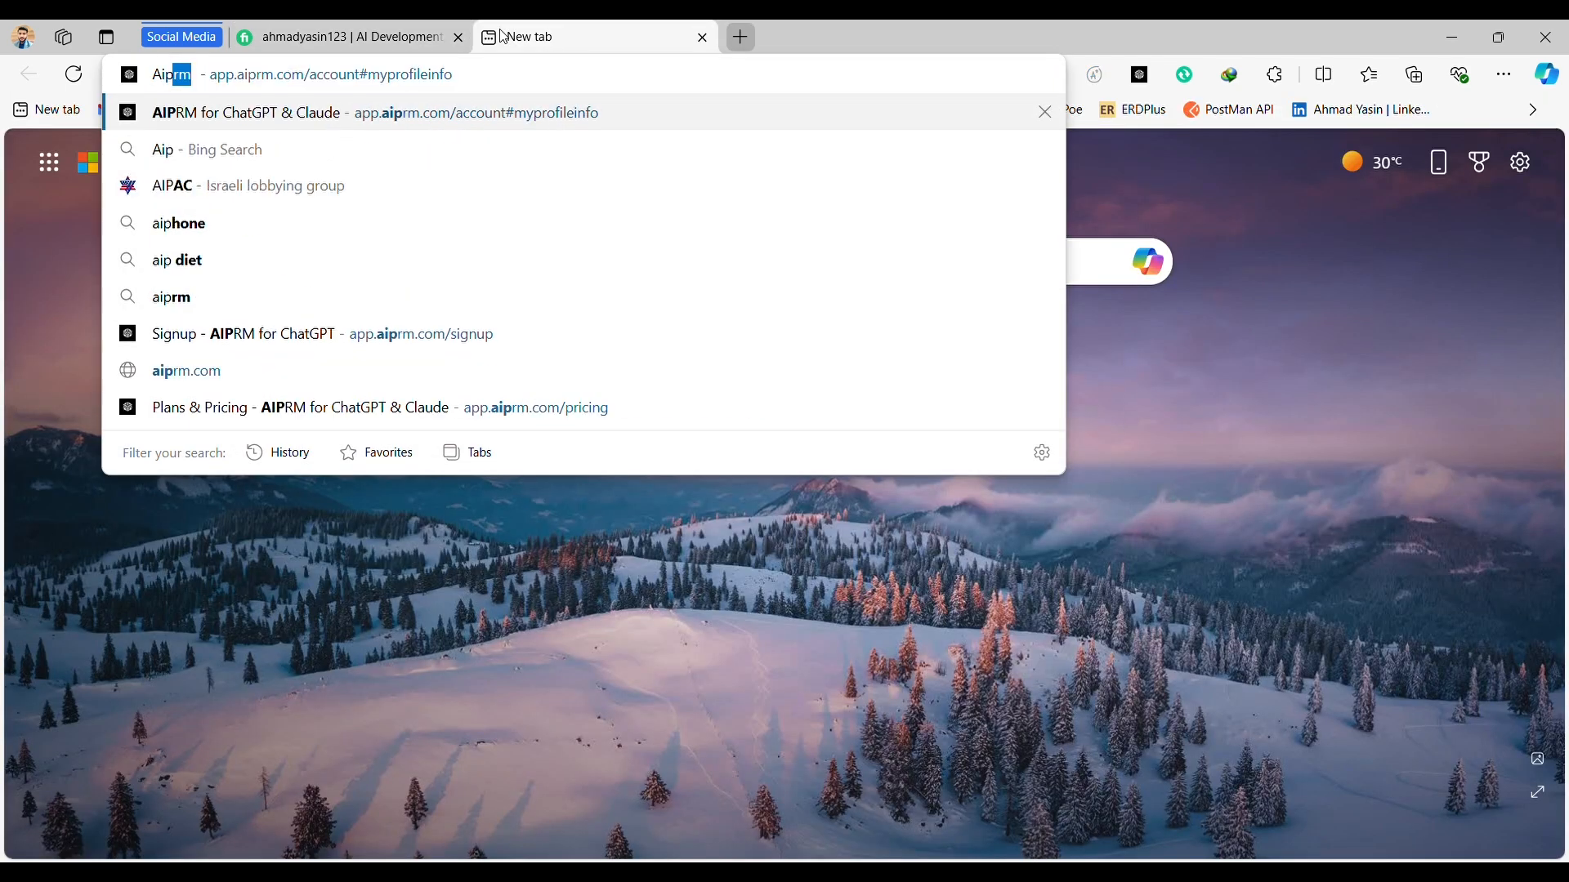
pyautogui.press('Tab')
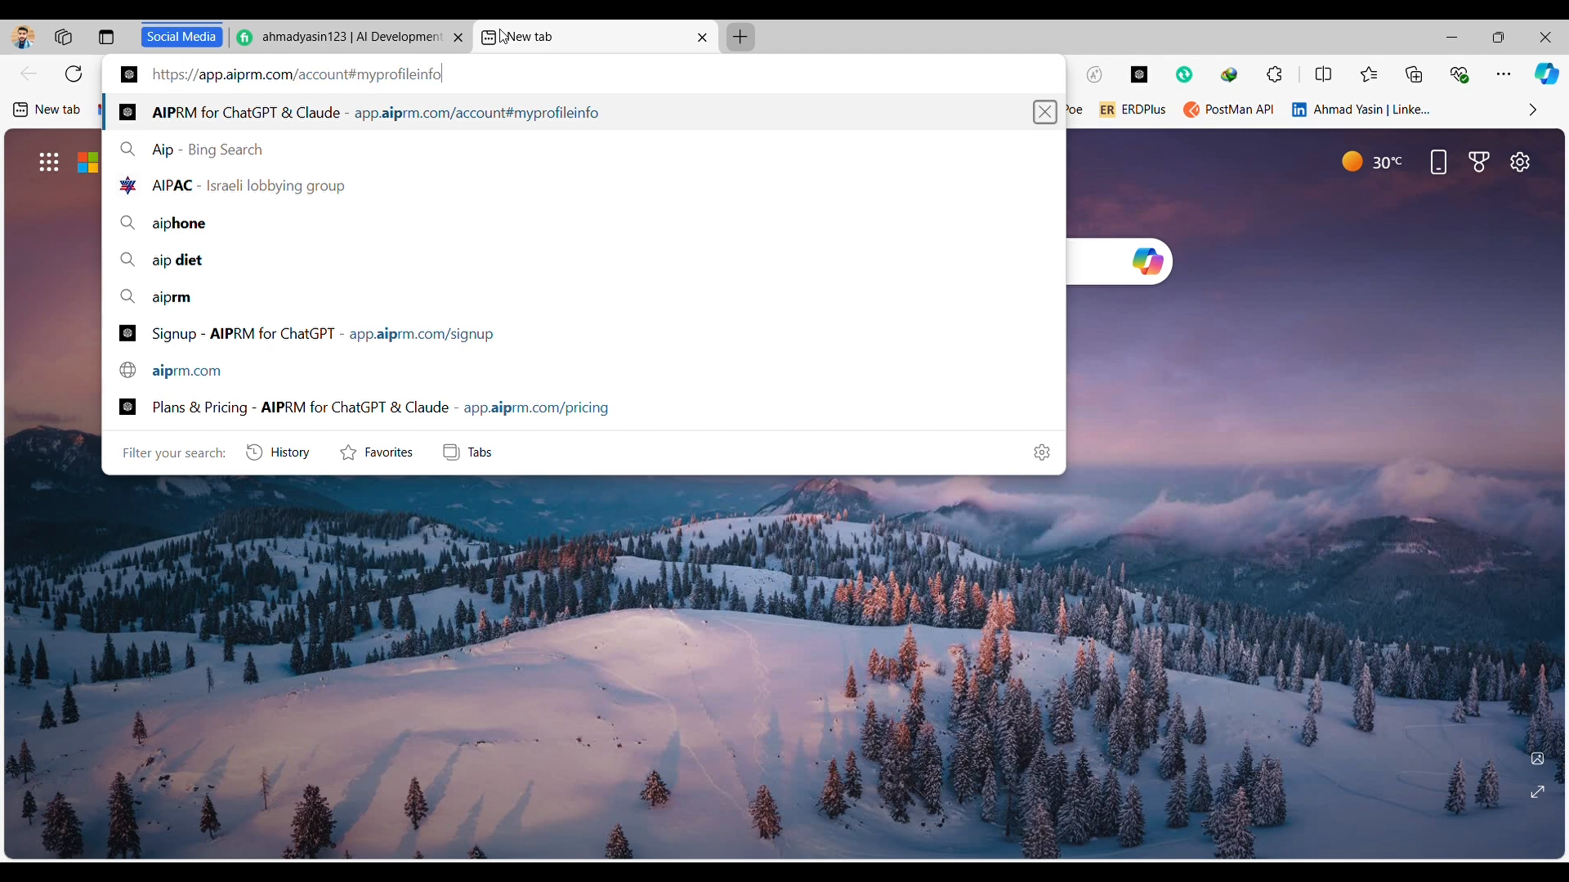
pyautogui.hotkey('ctrl', 'a')
pyautogui.press('BackSpace')
pyautogui.write('AIPRM')
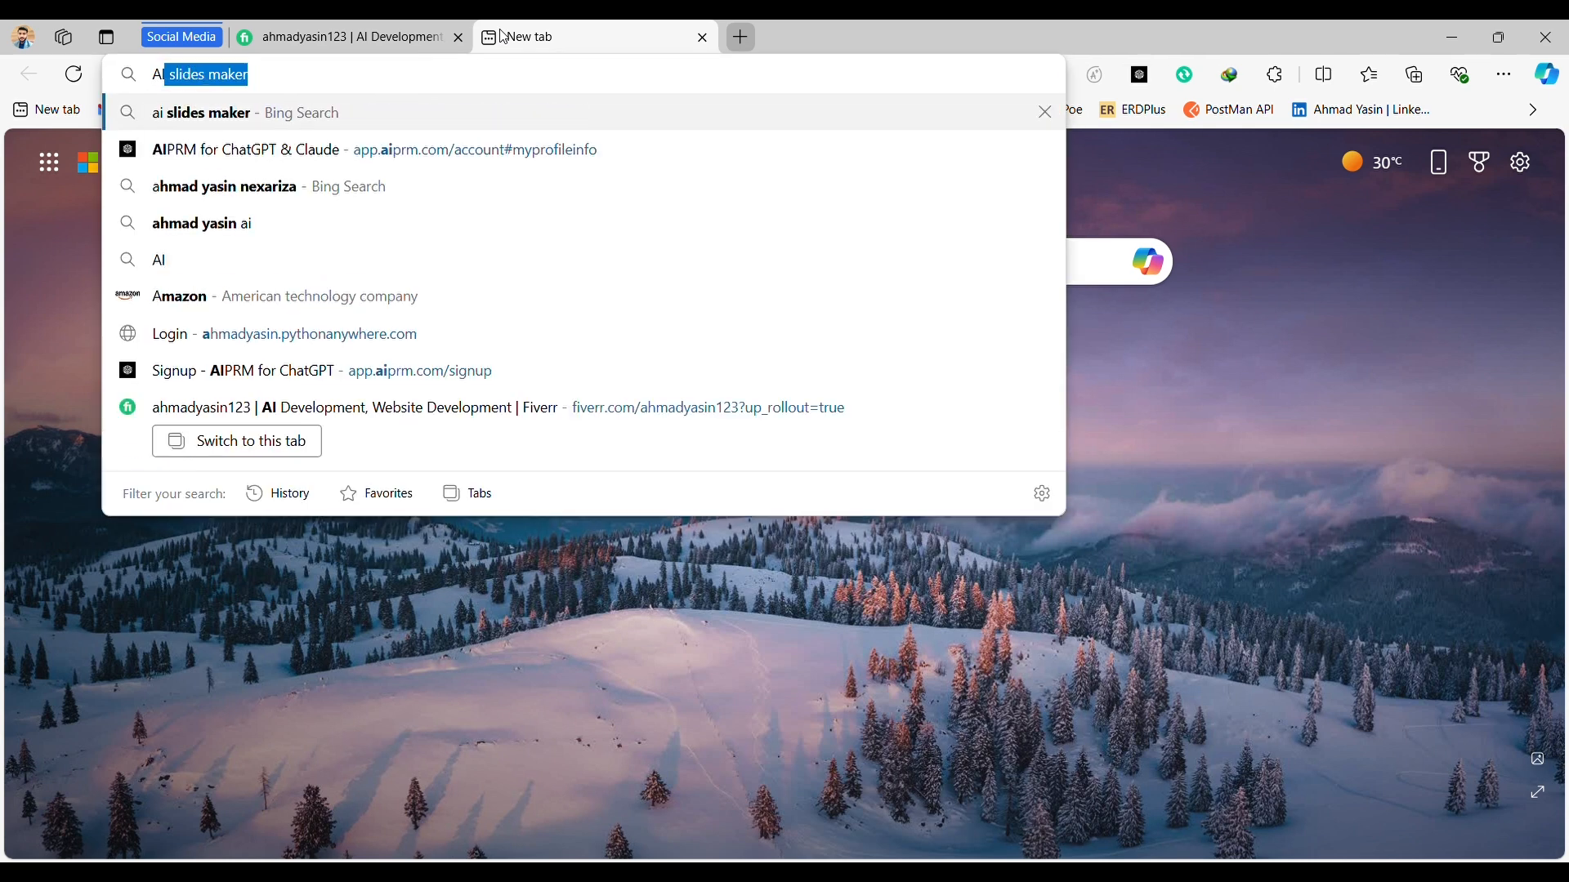
pyautogui.press('Return')
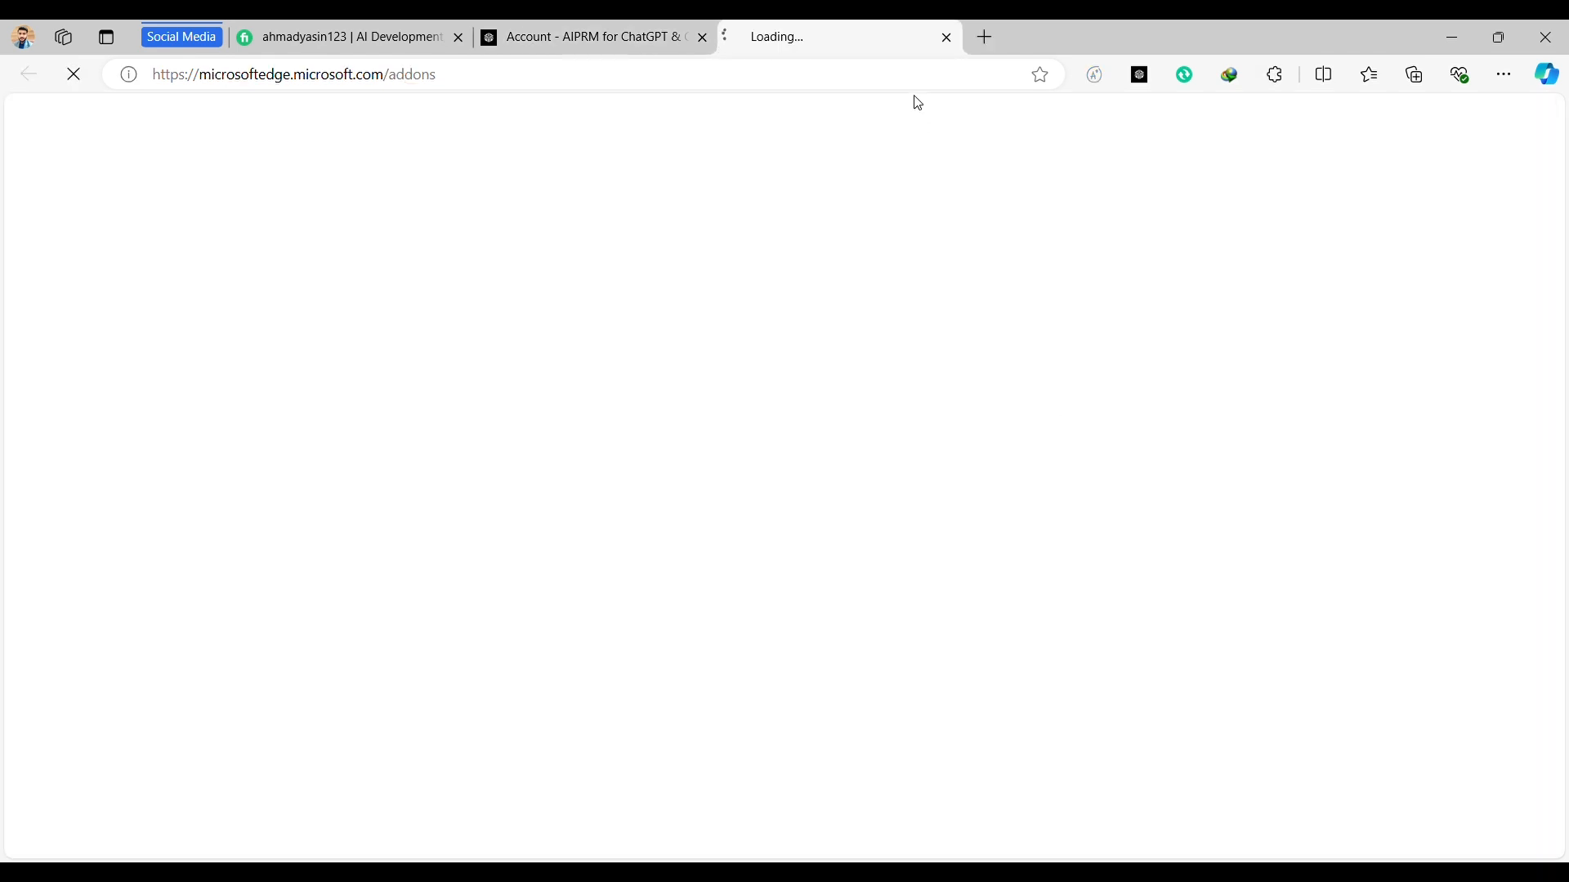
pyautogui.click(704, 37)
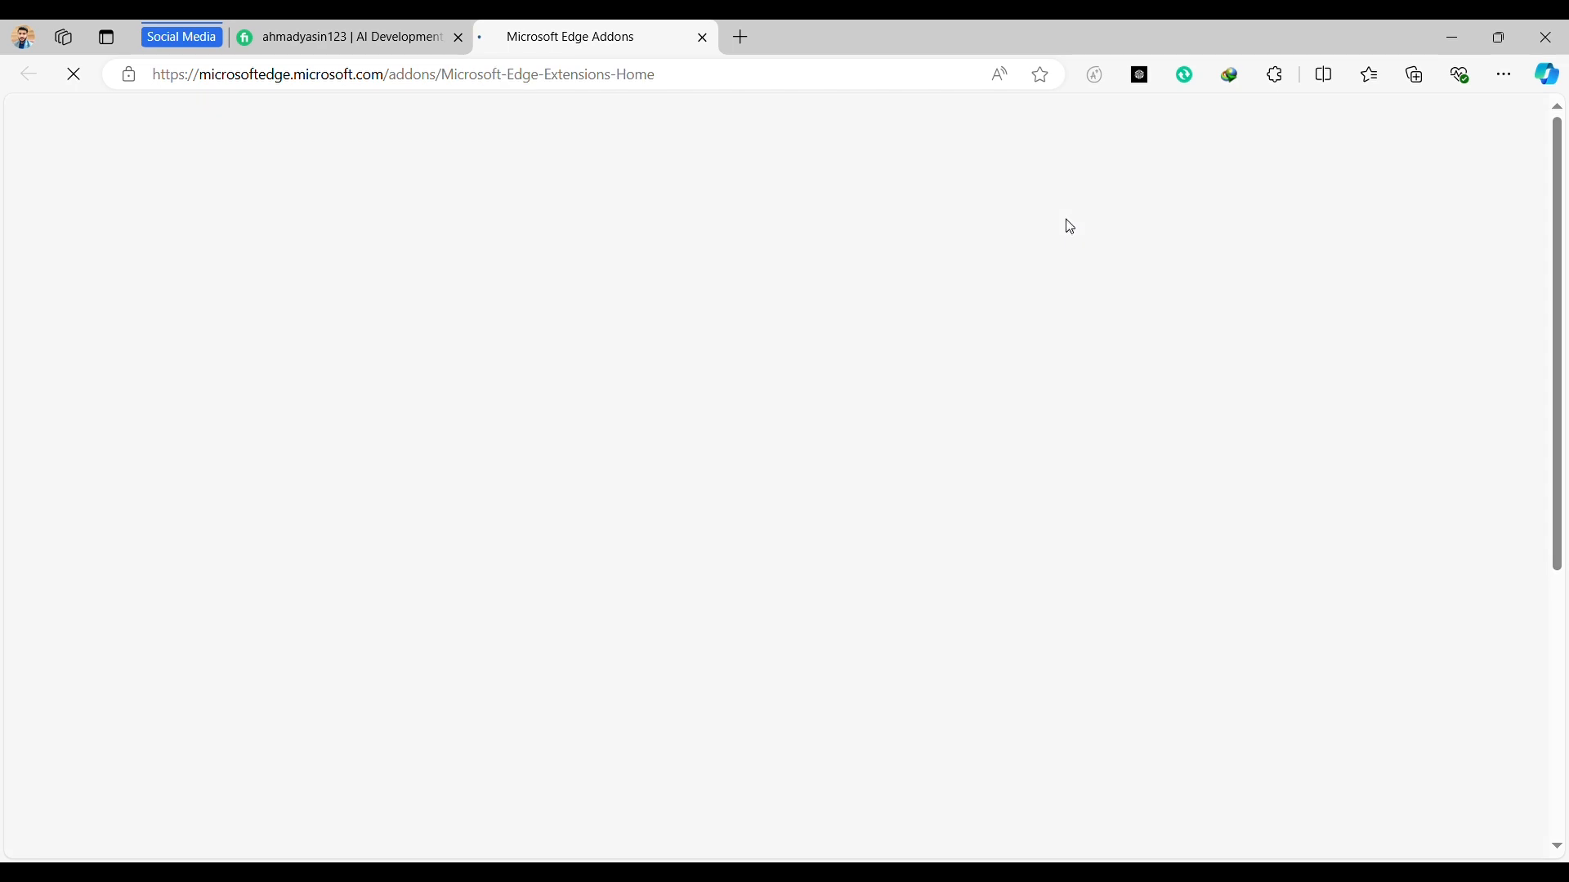
# Search the Edge Add-ons store for "AIPRM".
pyautogui.click(280, 205)
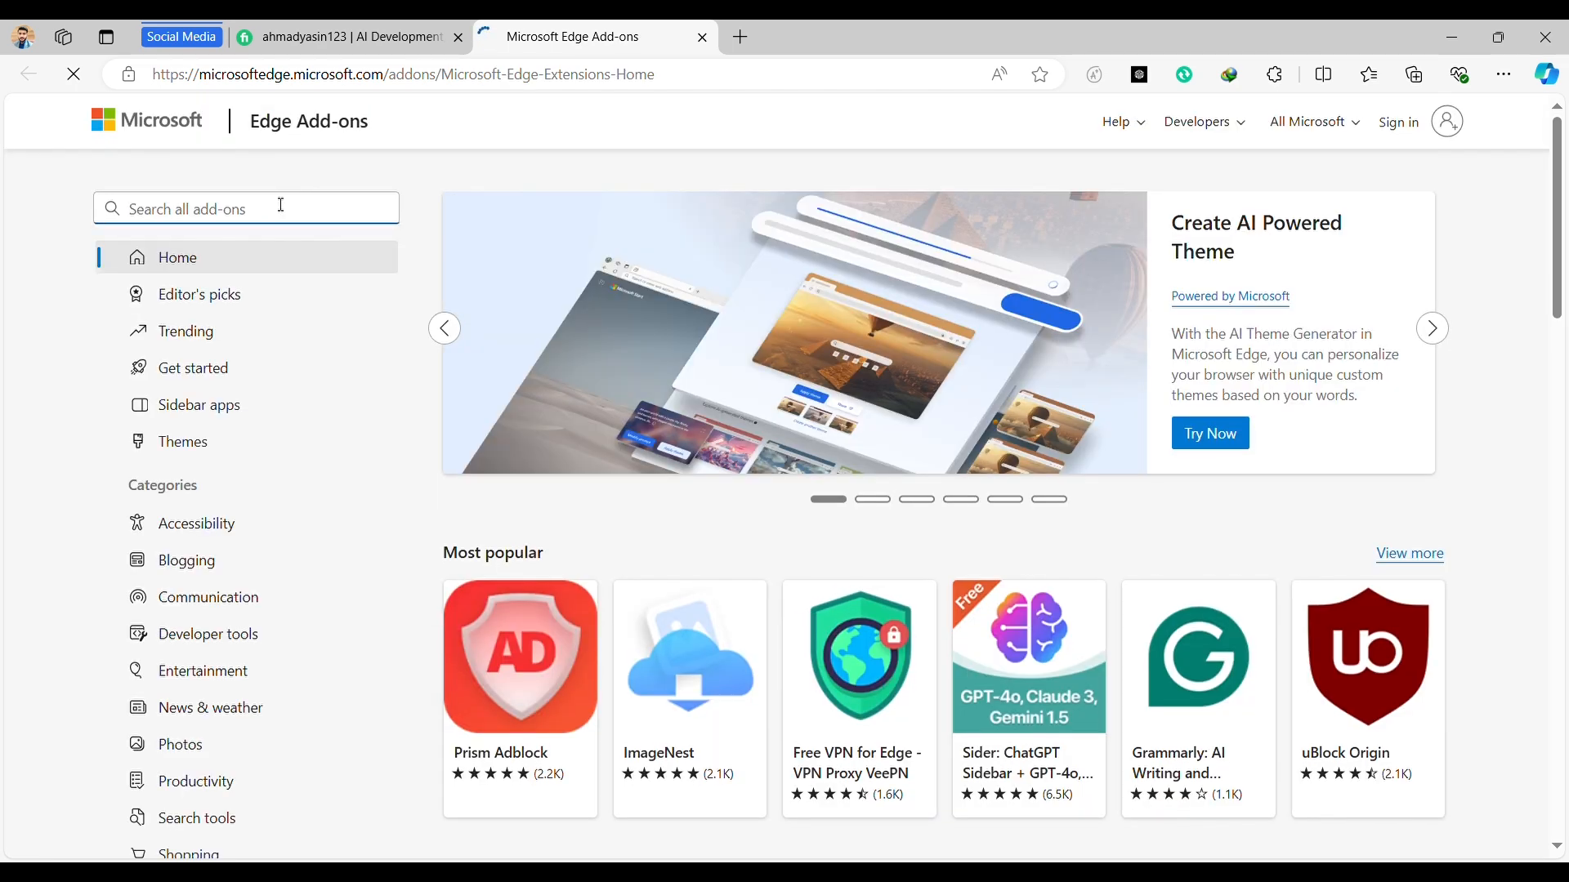
pyautogui.write('AIPRM')
pyautogui.press('Return')
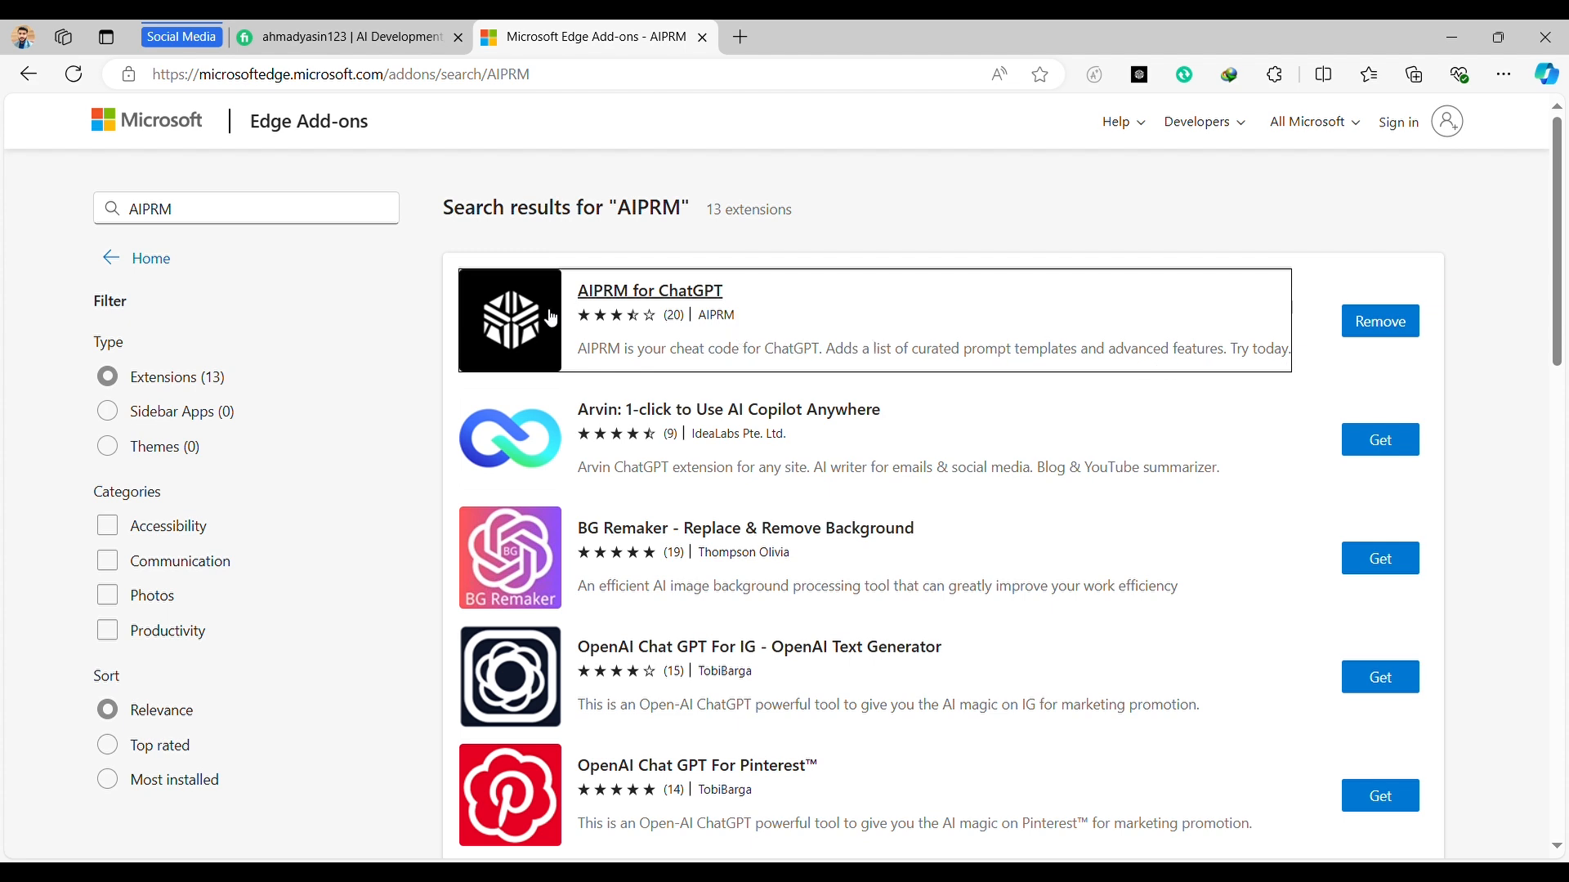
# Launch ChatGPT through the AIPRM extension, close the add-ons page, and dismiss the team prompt-sharing message.
pyautogui.click(1142, 85)
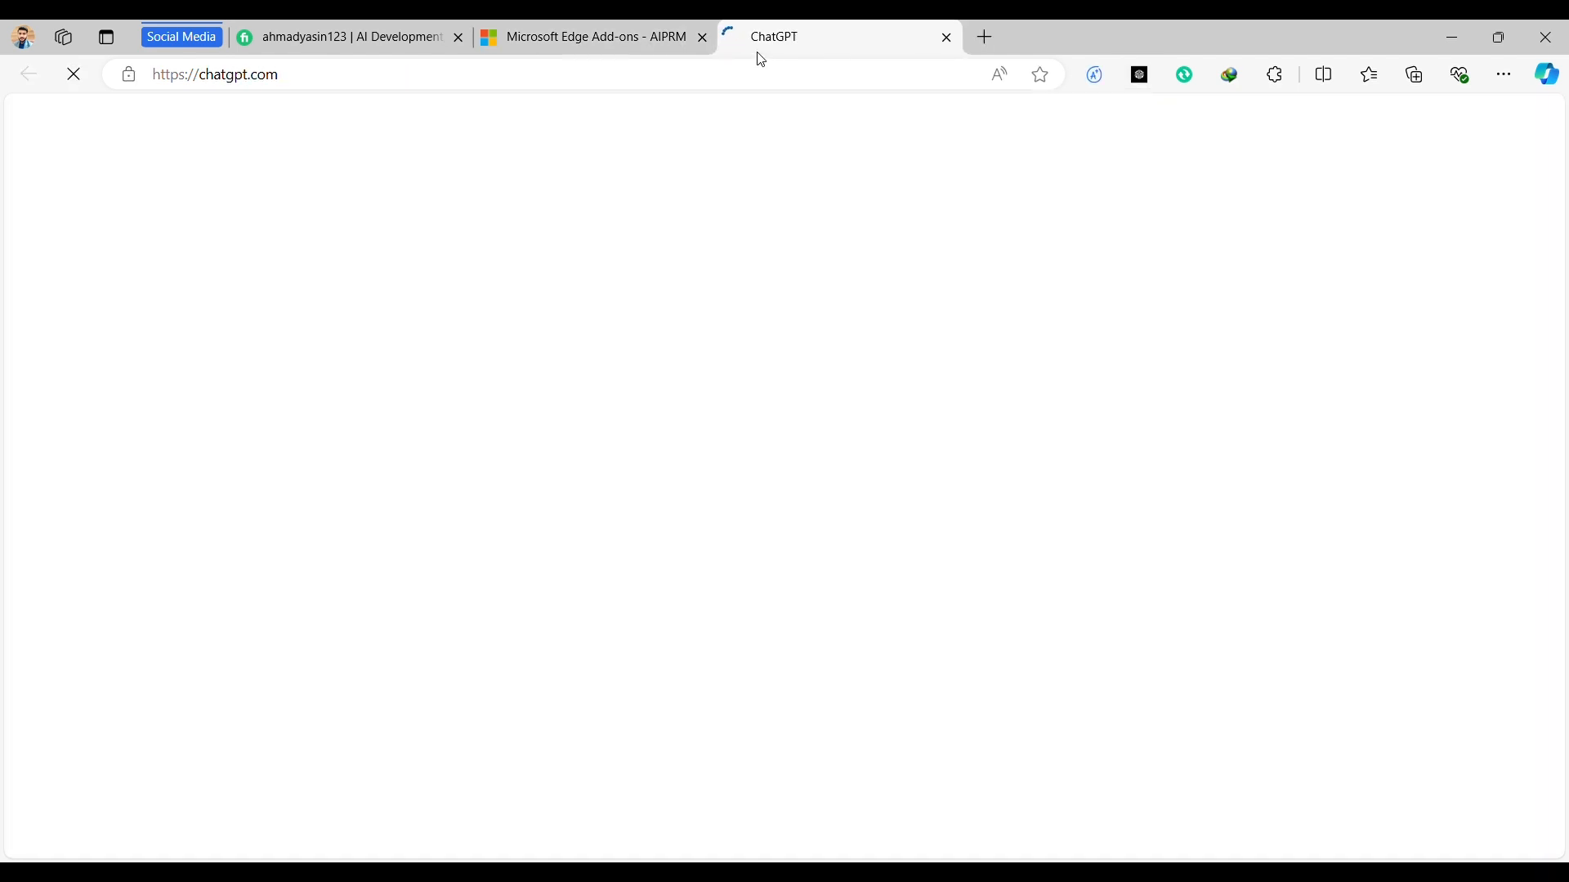
pyautogui.click(702, 38)
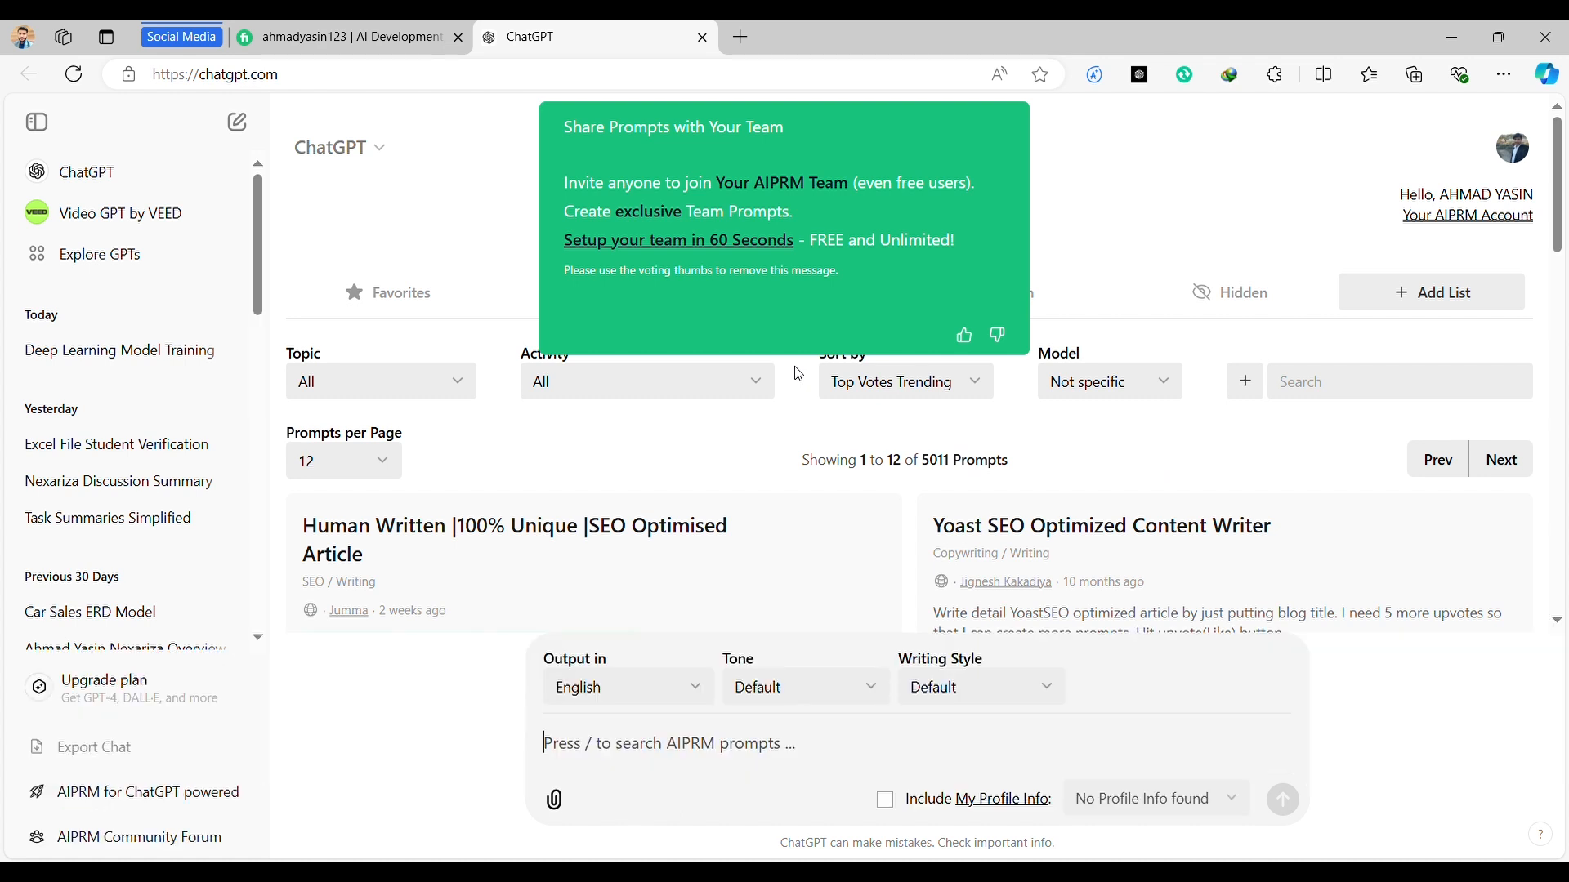
pyautogui.click(964, 337)
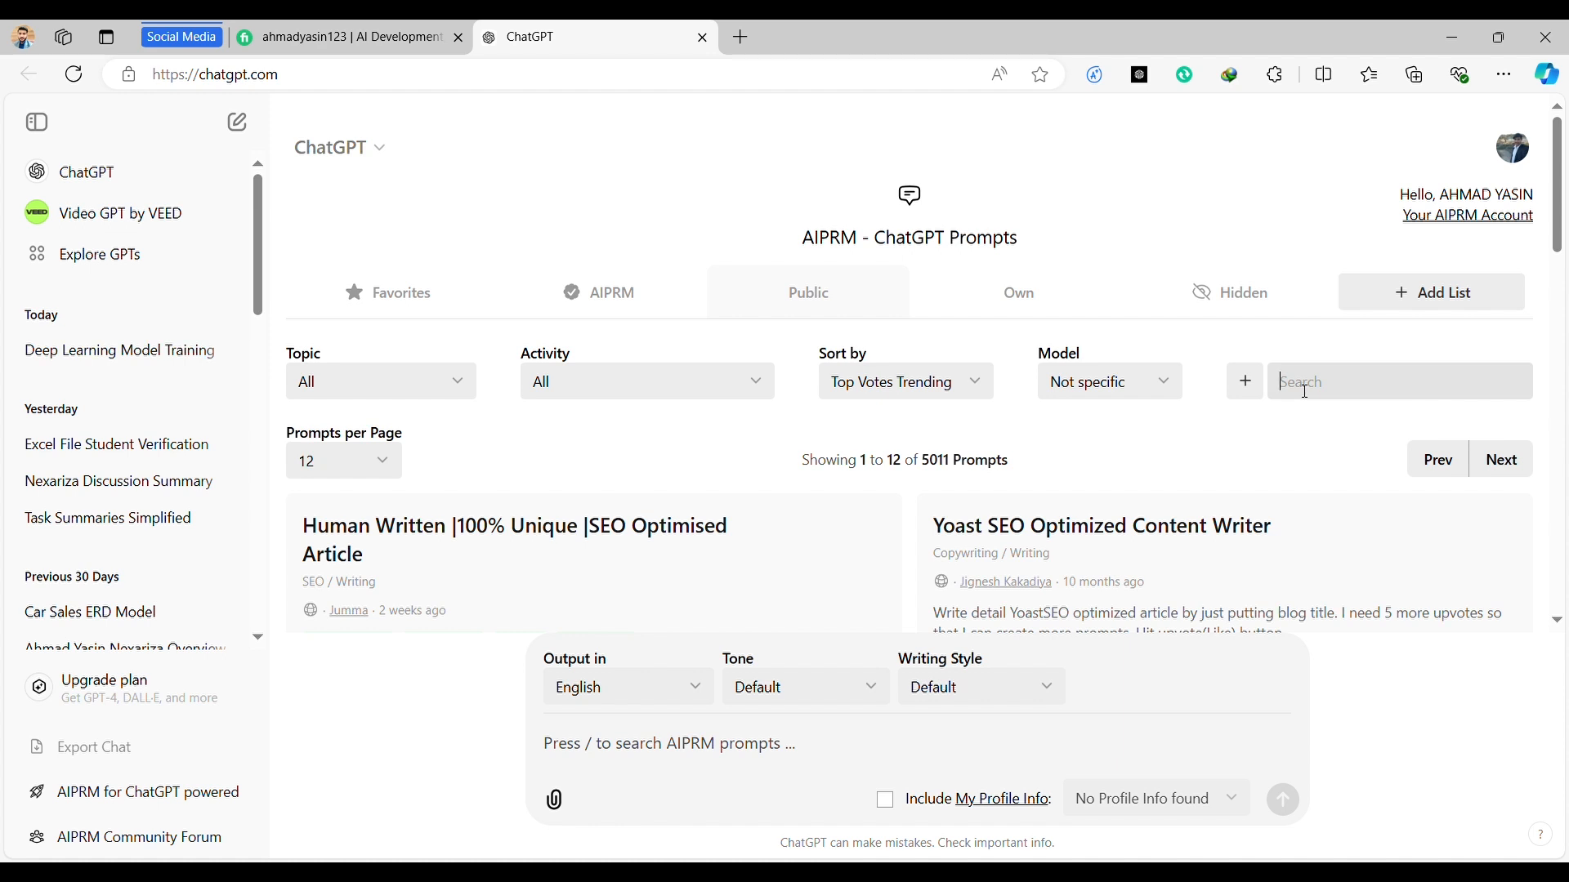
# Search the public AIPRM prompts for "Fiverr" and browse the matching gig and profile prompts.
pyautogui.write('Fiverr')
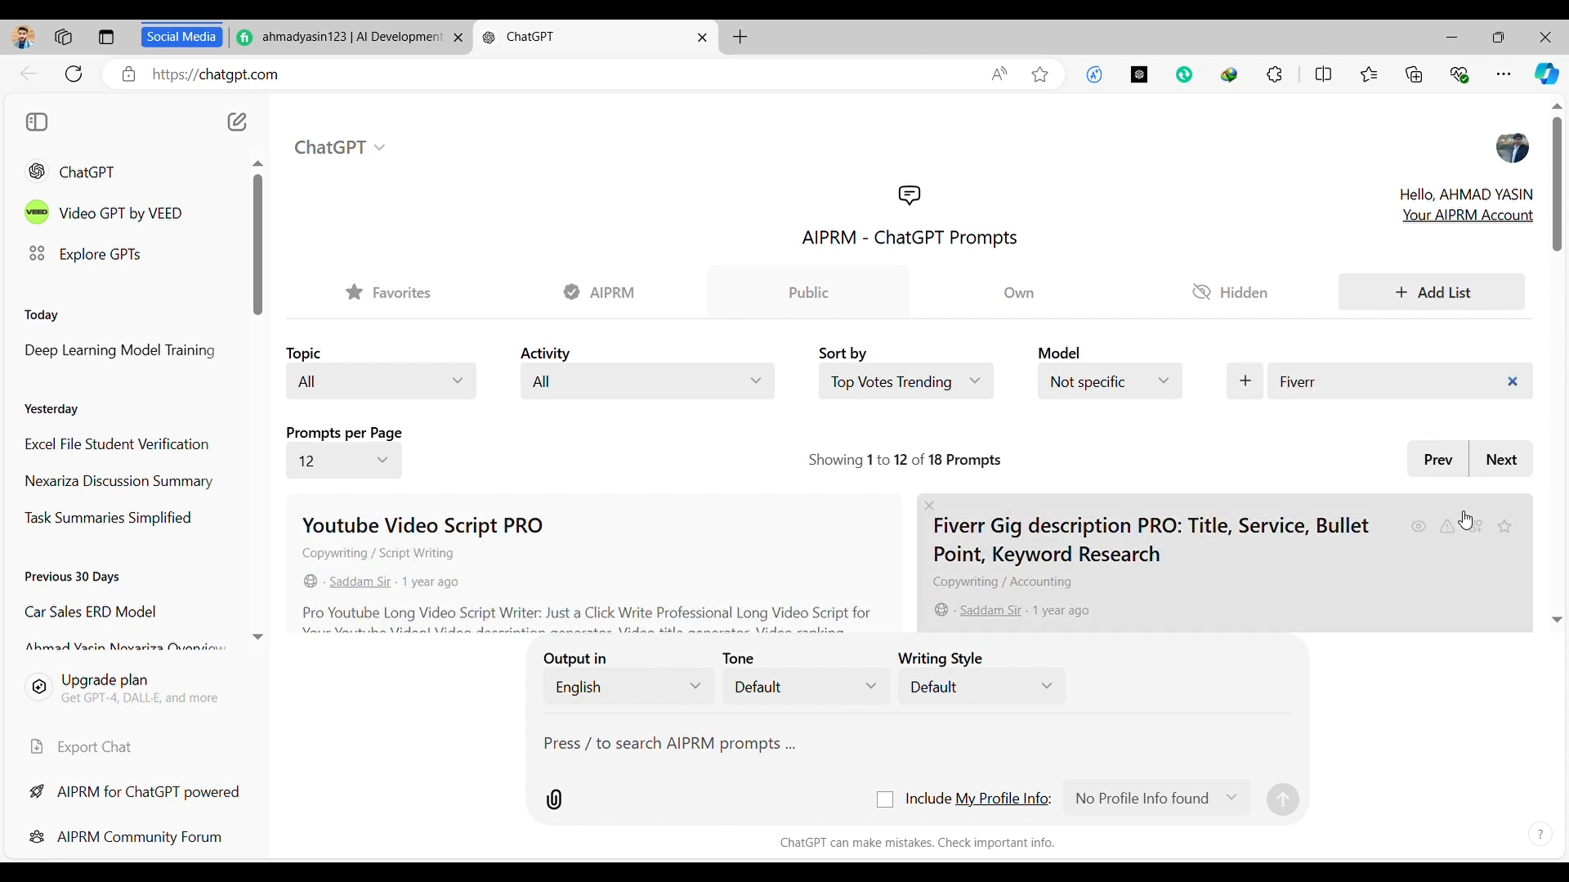
pyautogui.scroll(-2, 1468, 520)
pyautogui.scroll(-1, 1468, 520)
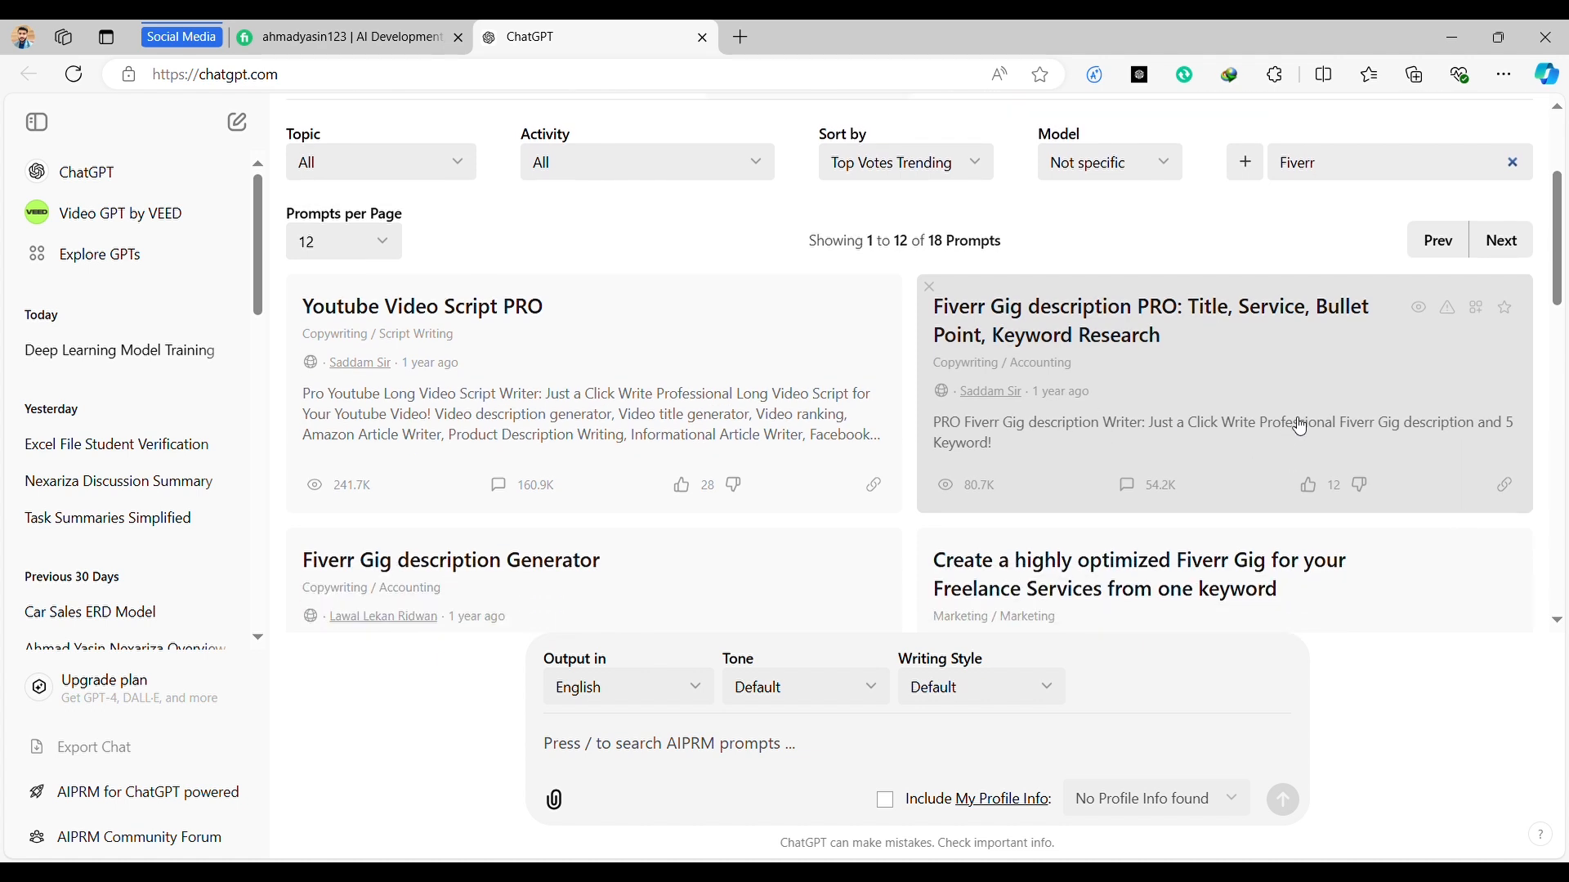
pyautogui.scroll(-1, 1301, 427)
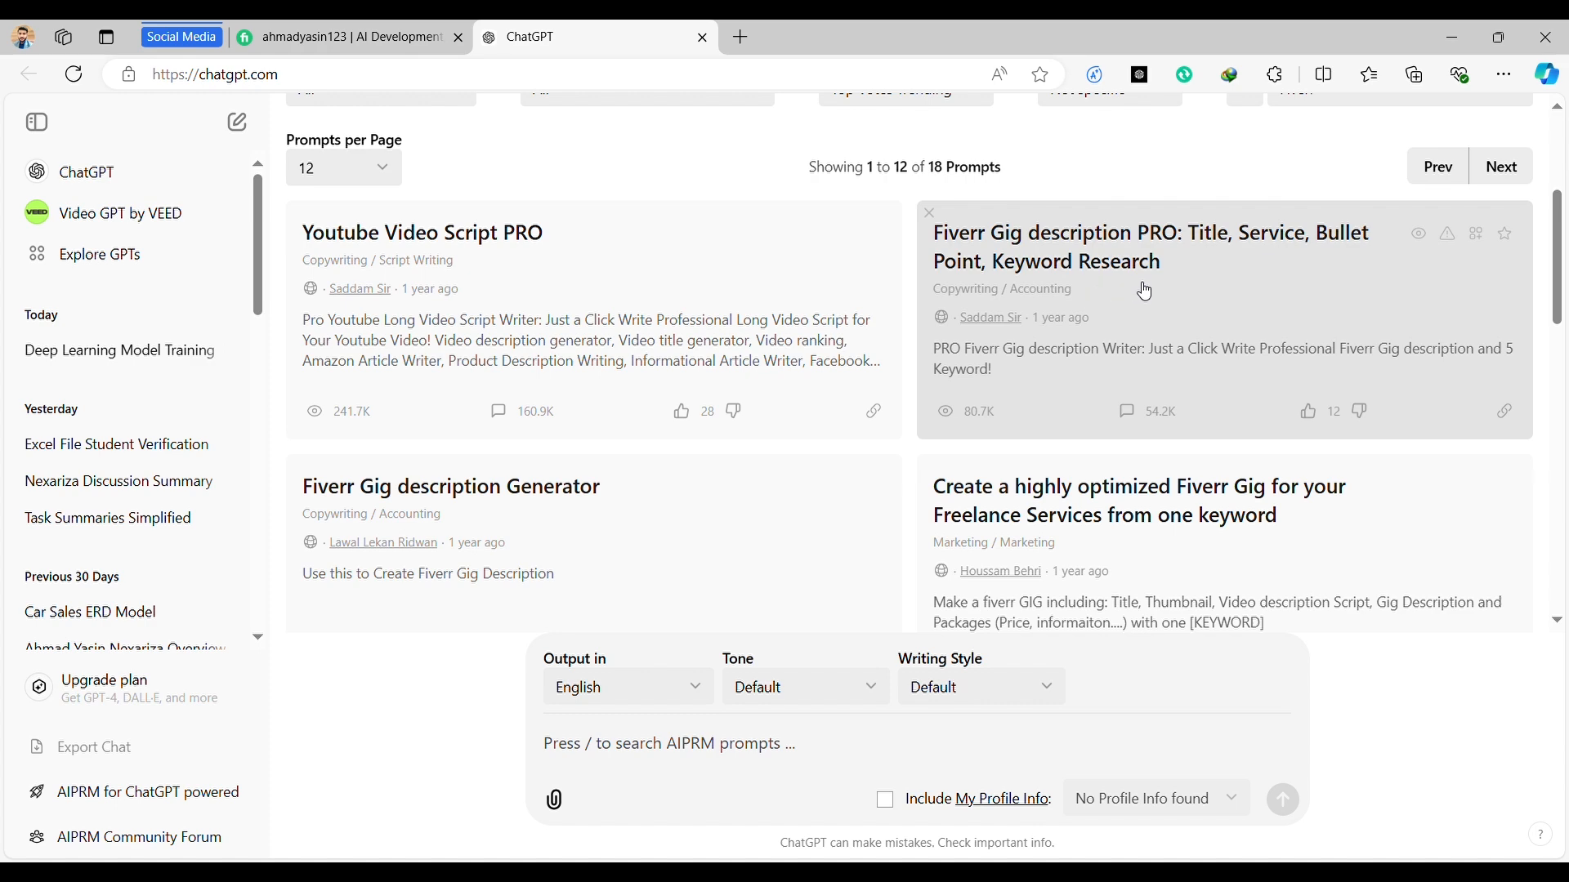
pyautogui.scroll(-2, 1145, 292)
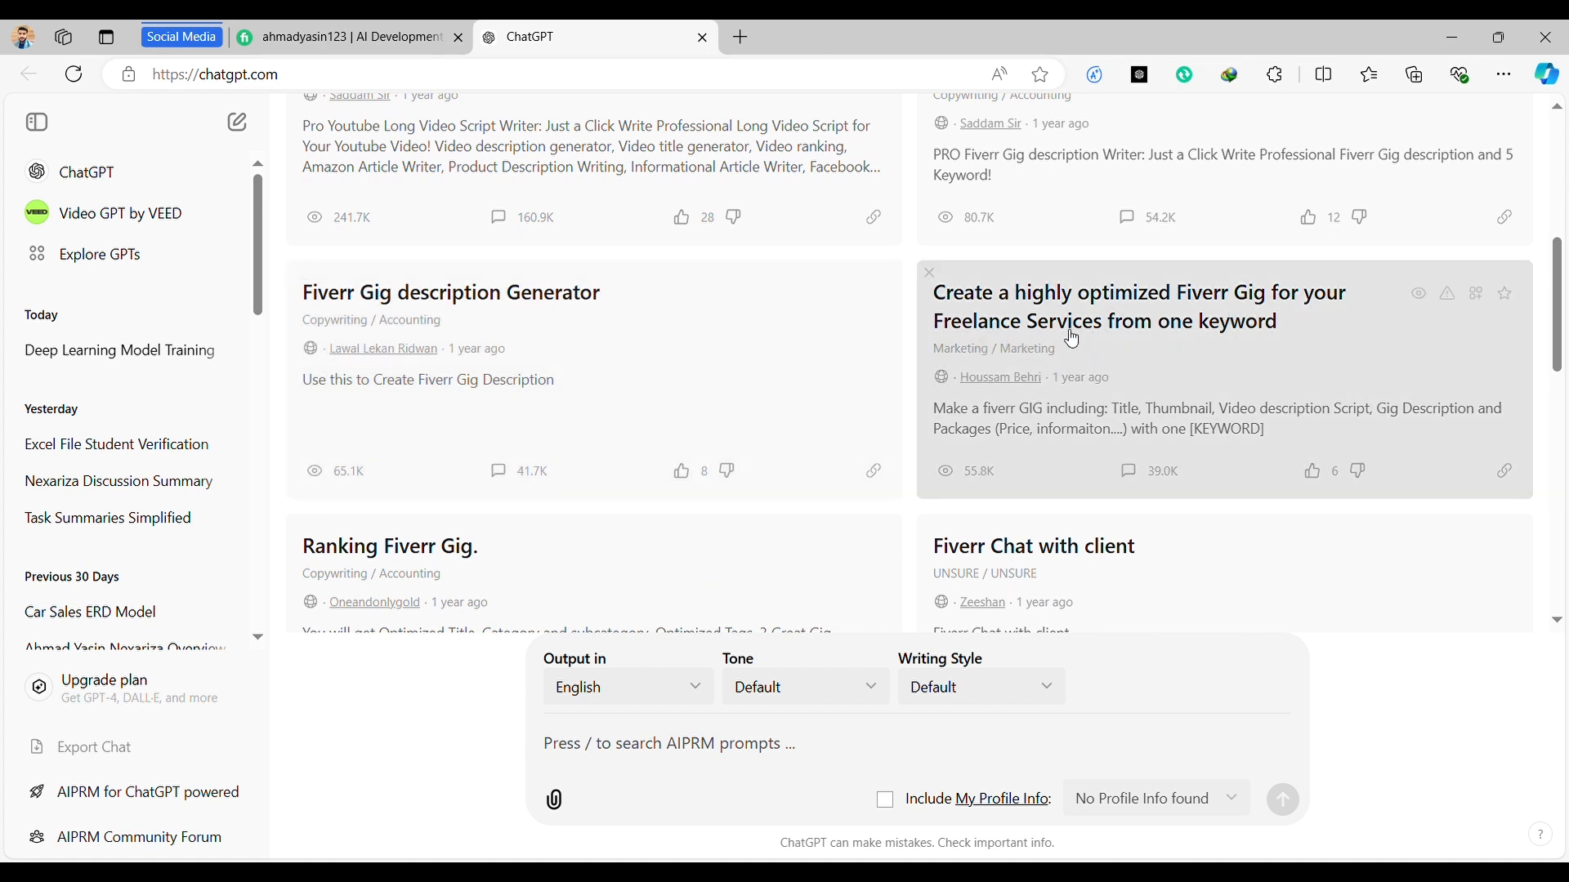
pyautogui.scroll(-3, 1253, 339)
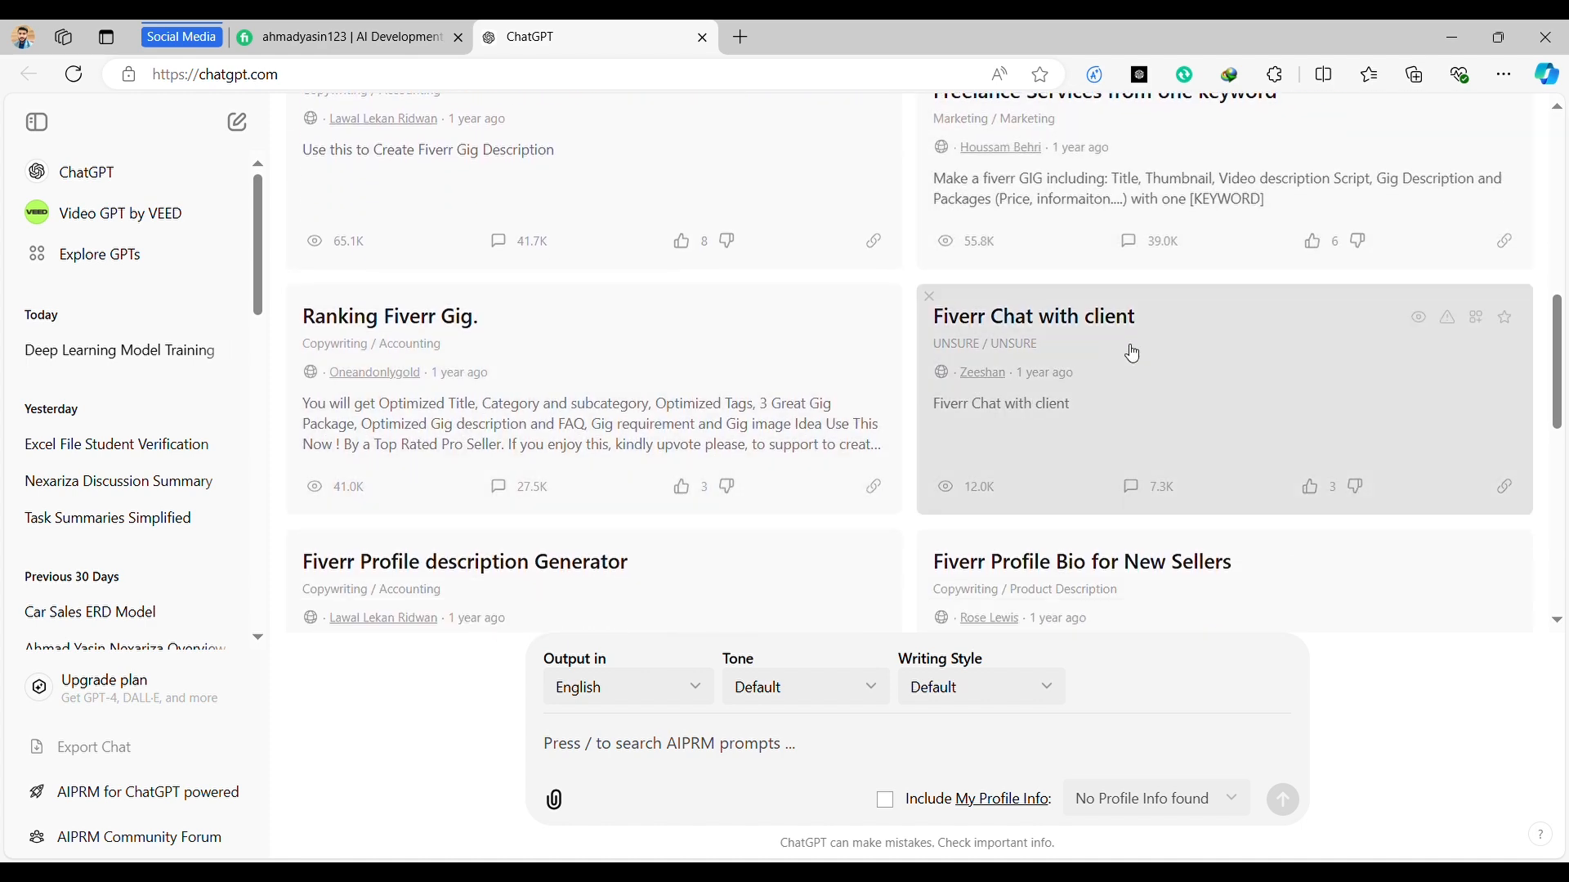
pyautogui.scroll(-2, 1131, 352)
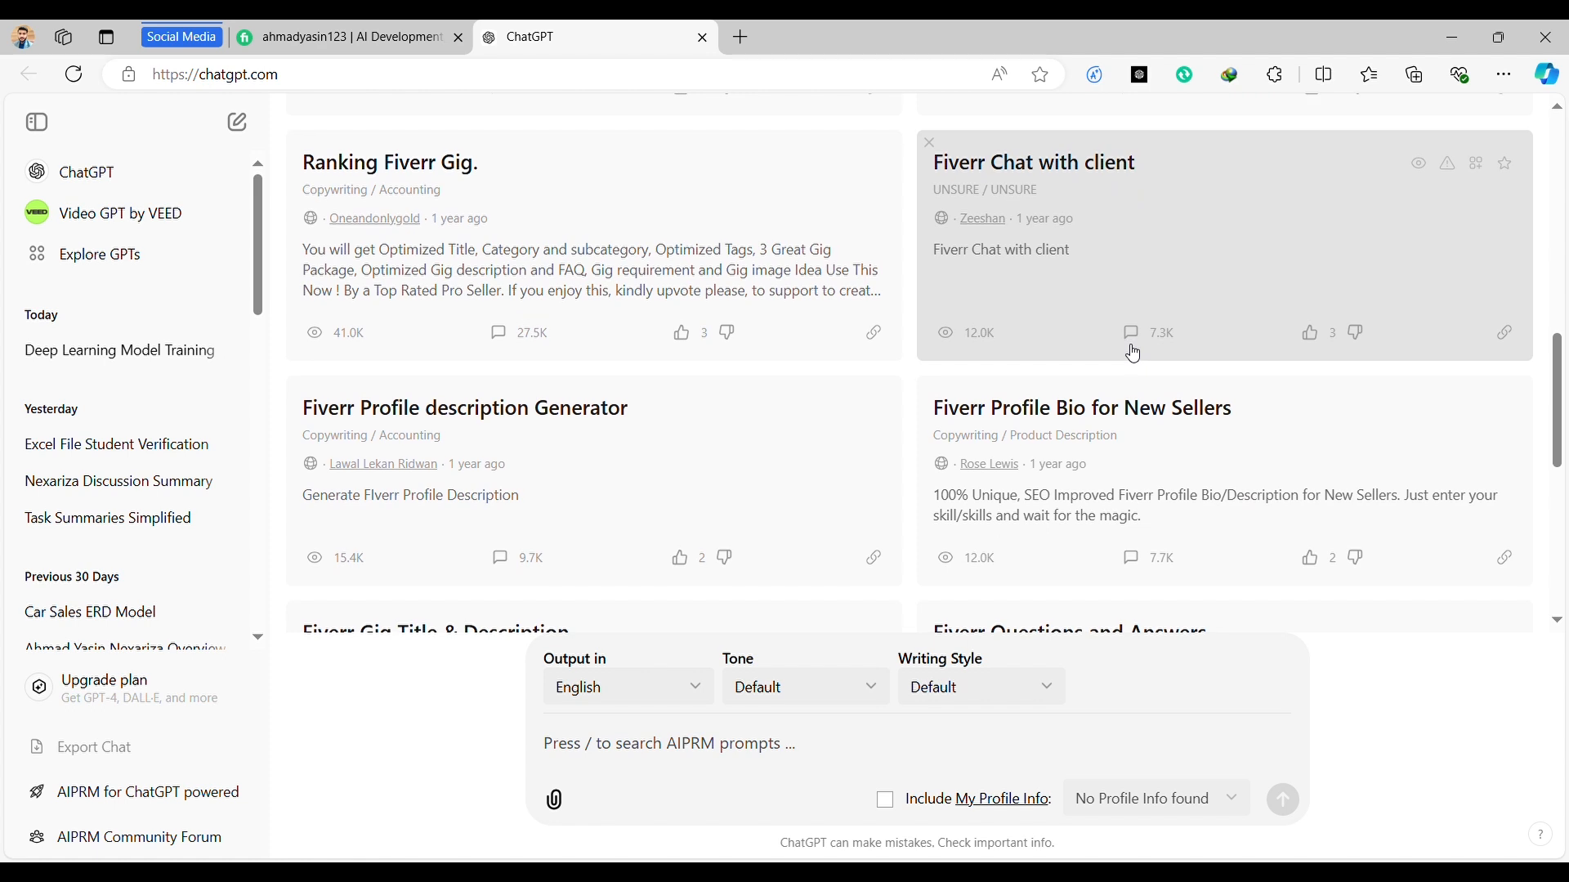
pyautogui.scroll(-3, 1133, 354)
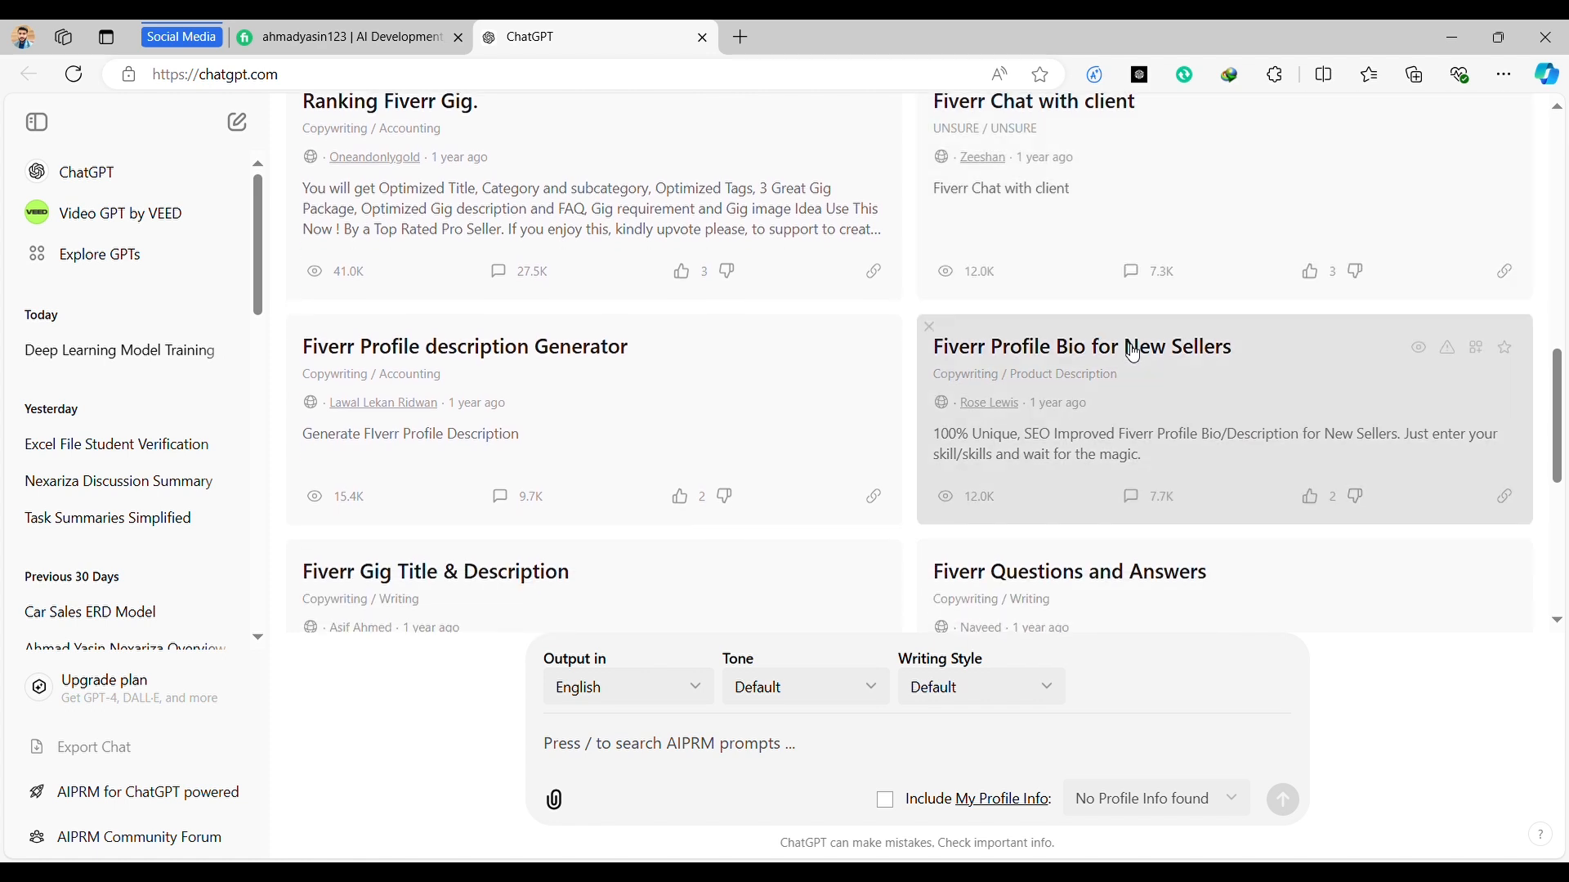
pyautogui.scroll(8, 1131, 352)
pyautogui.scroll(5, 1130, 352)
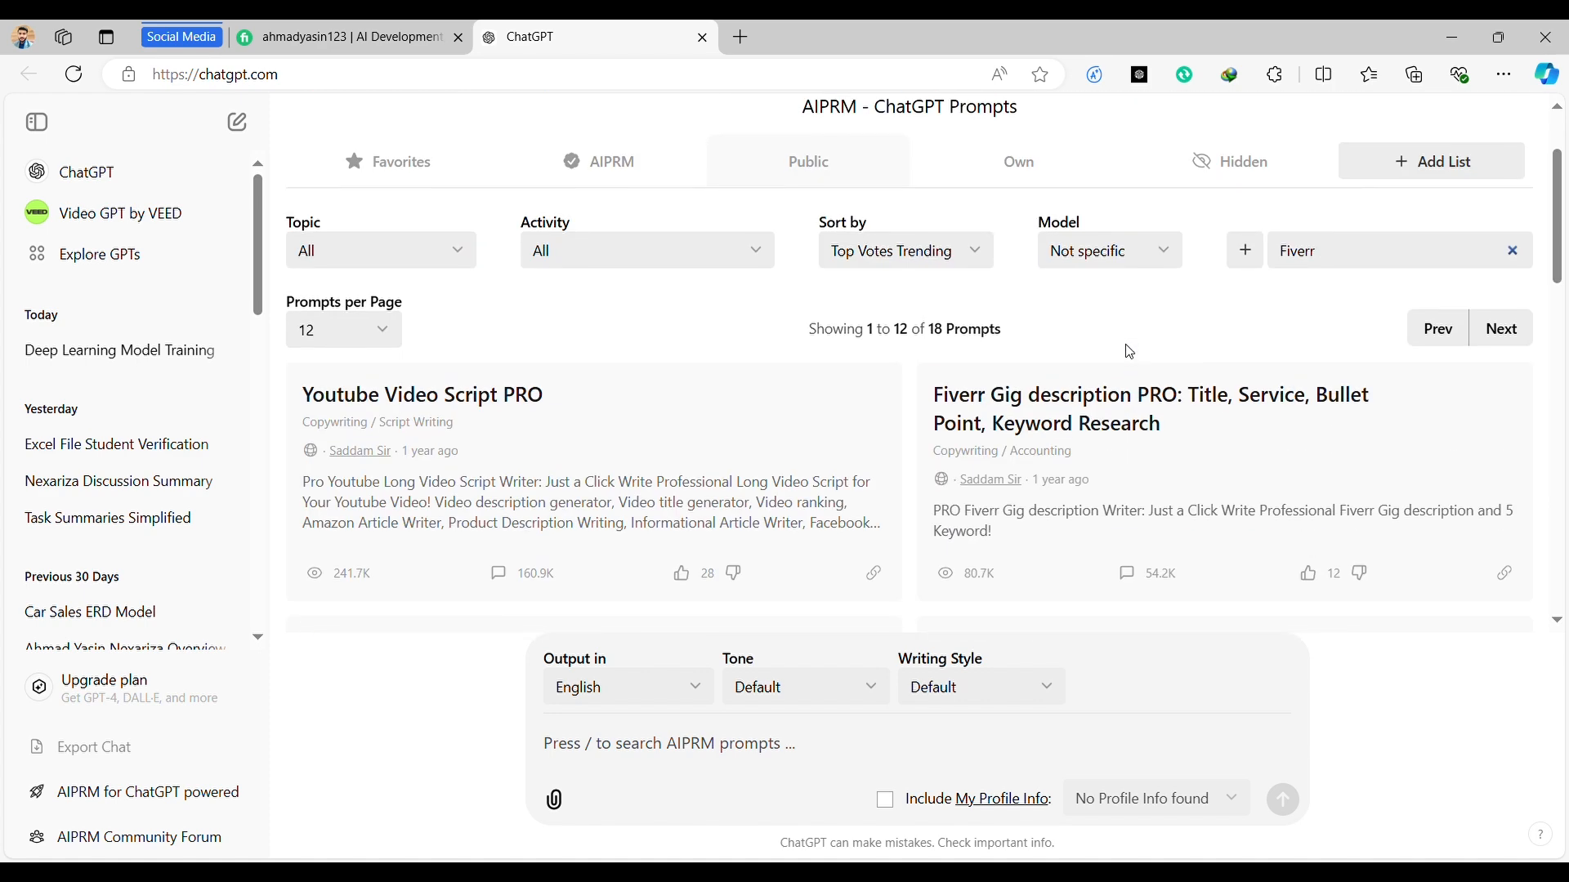
pyautogui.scroll(-1, 1127, 350)
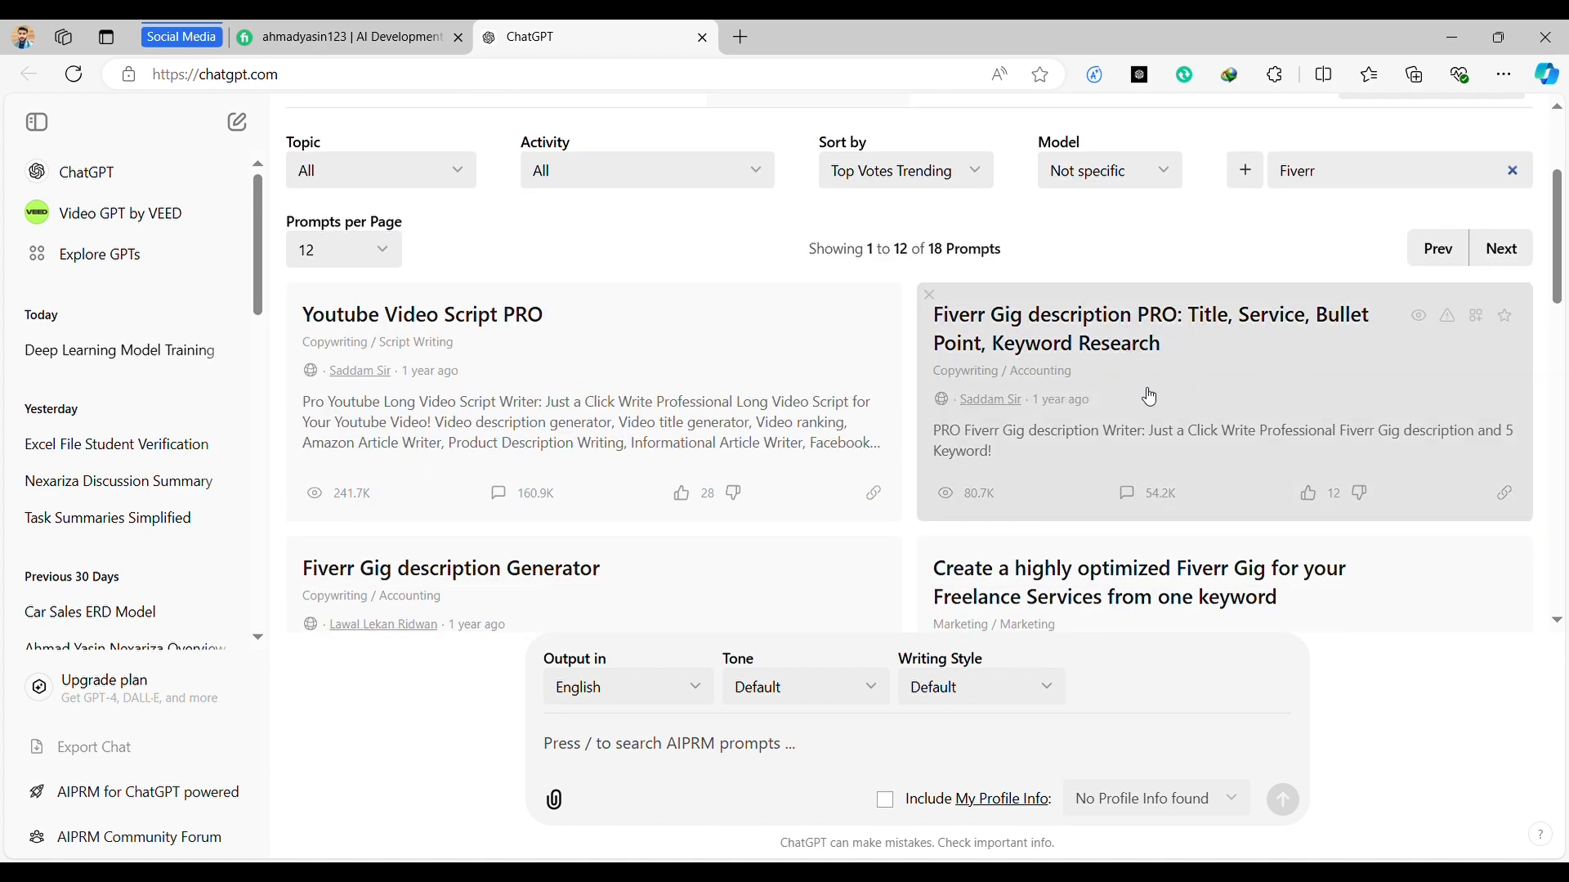
# Run the prompt "Fiverr Gig description PRO: Title, Service, Bullet Point, Keyword Research" with the keyword "Deep Leanring Model deployement".
pyautogui.click(1045, 345)
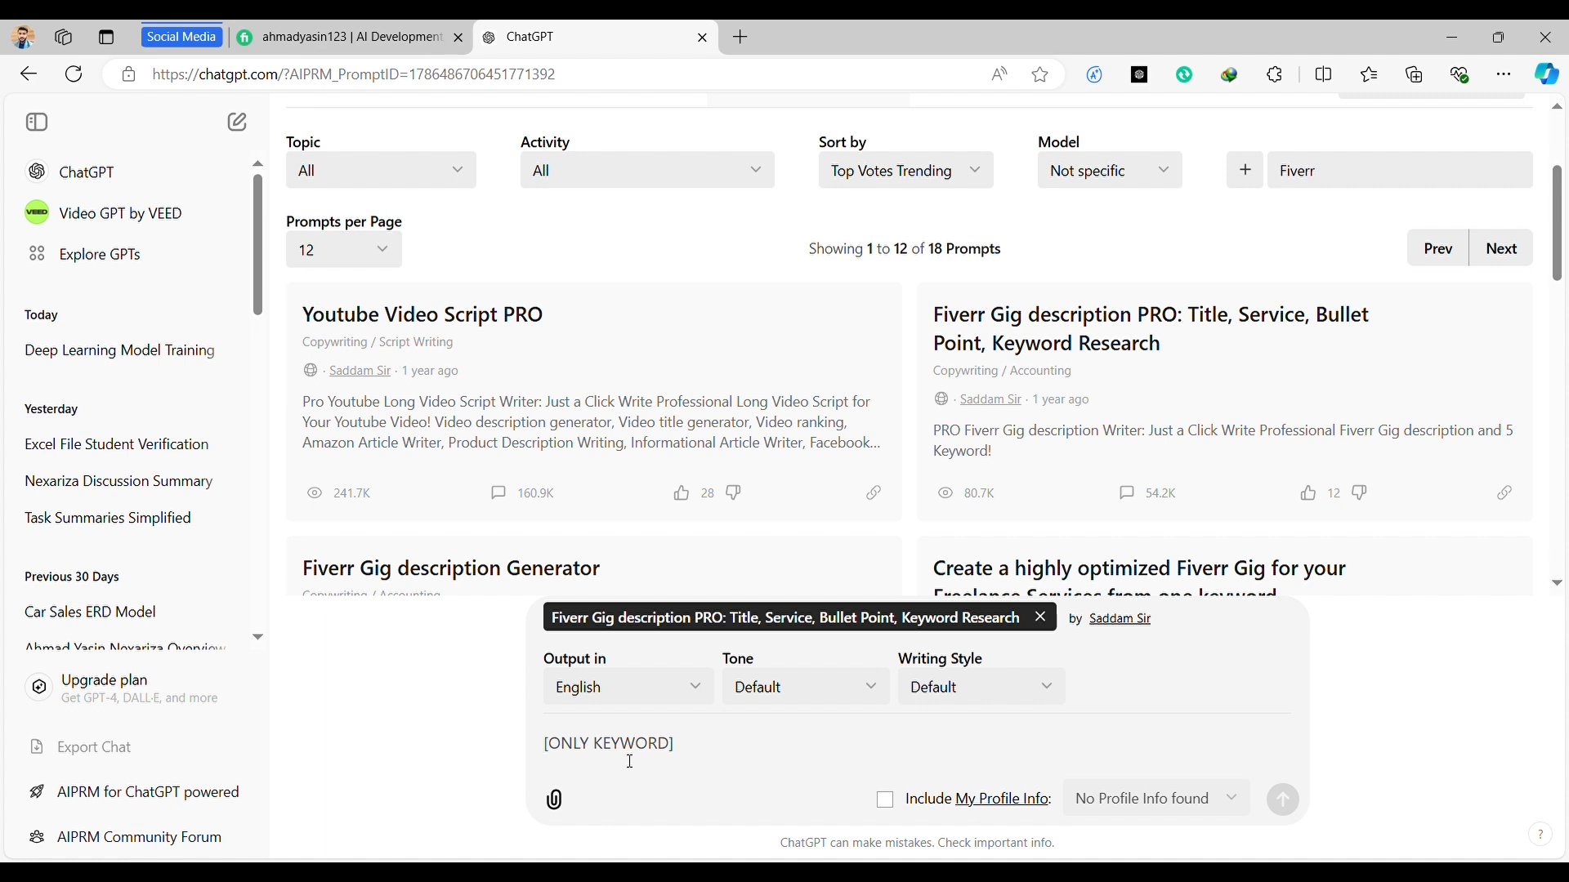
pyautogui.write('Dee')
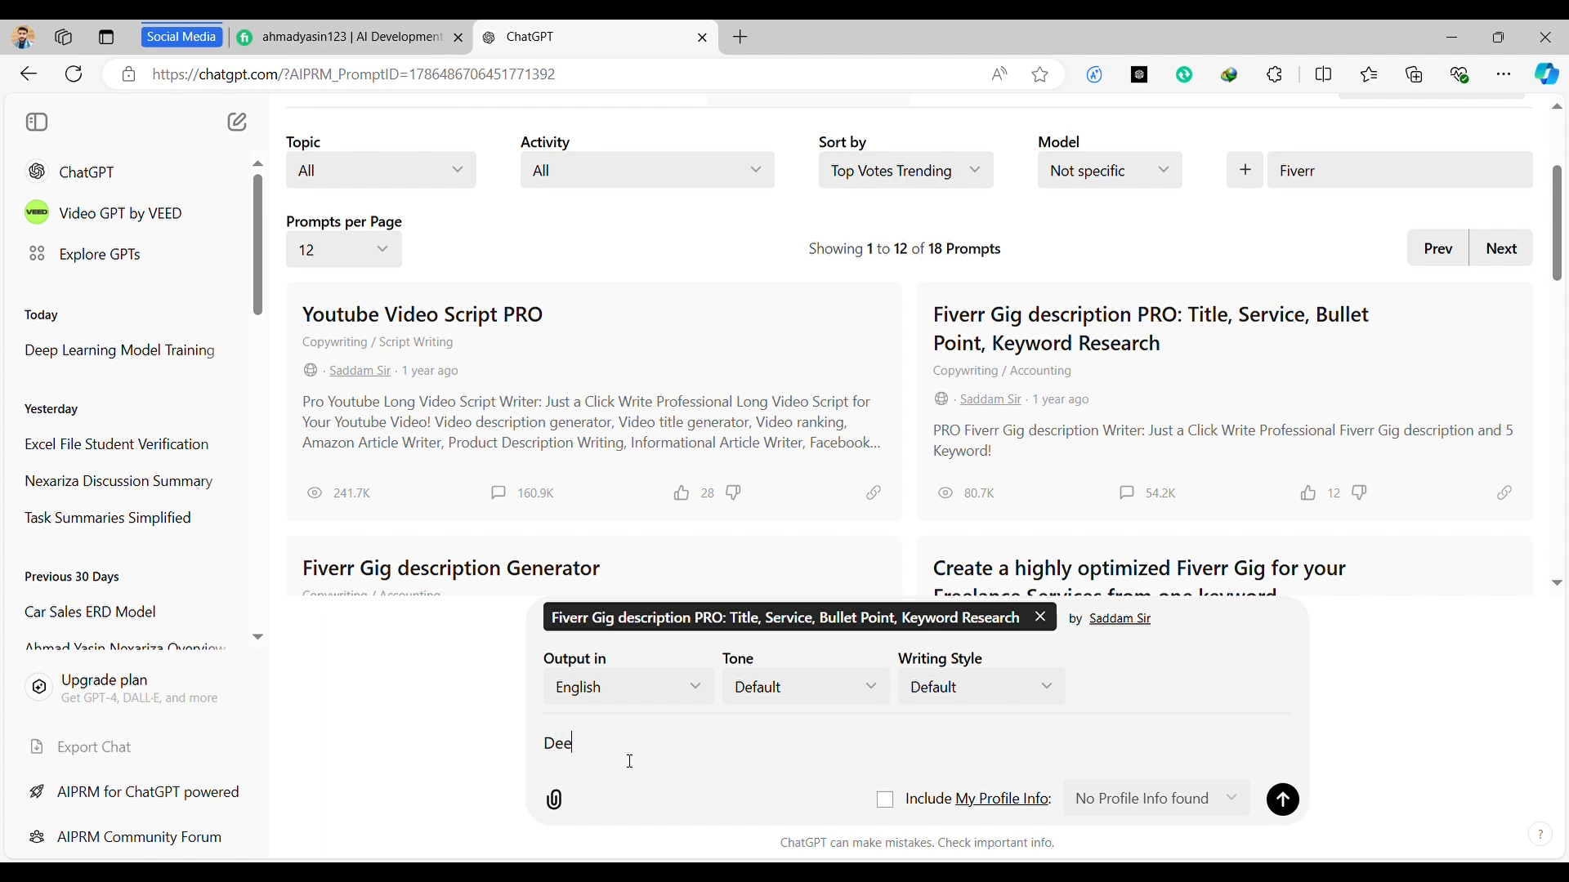
pyautogui.write('p Leanring Model deployement')
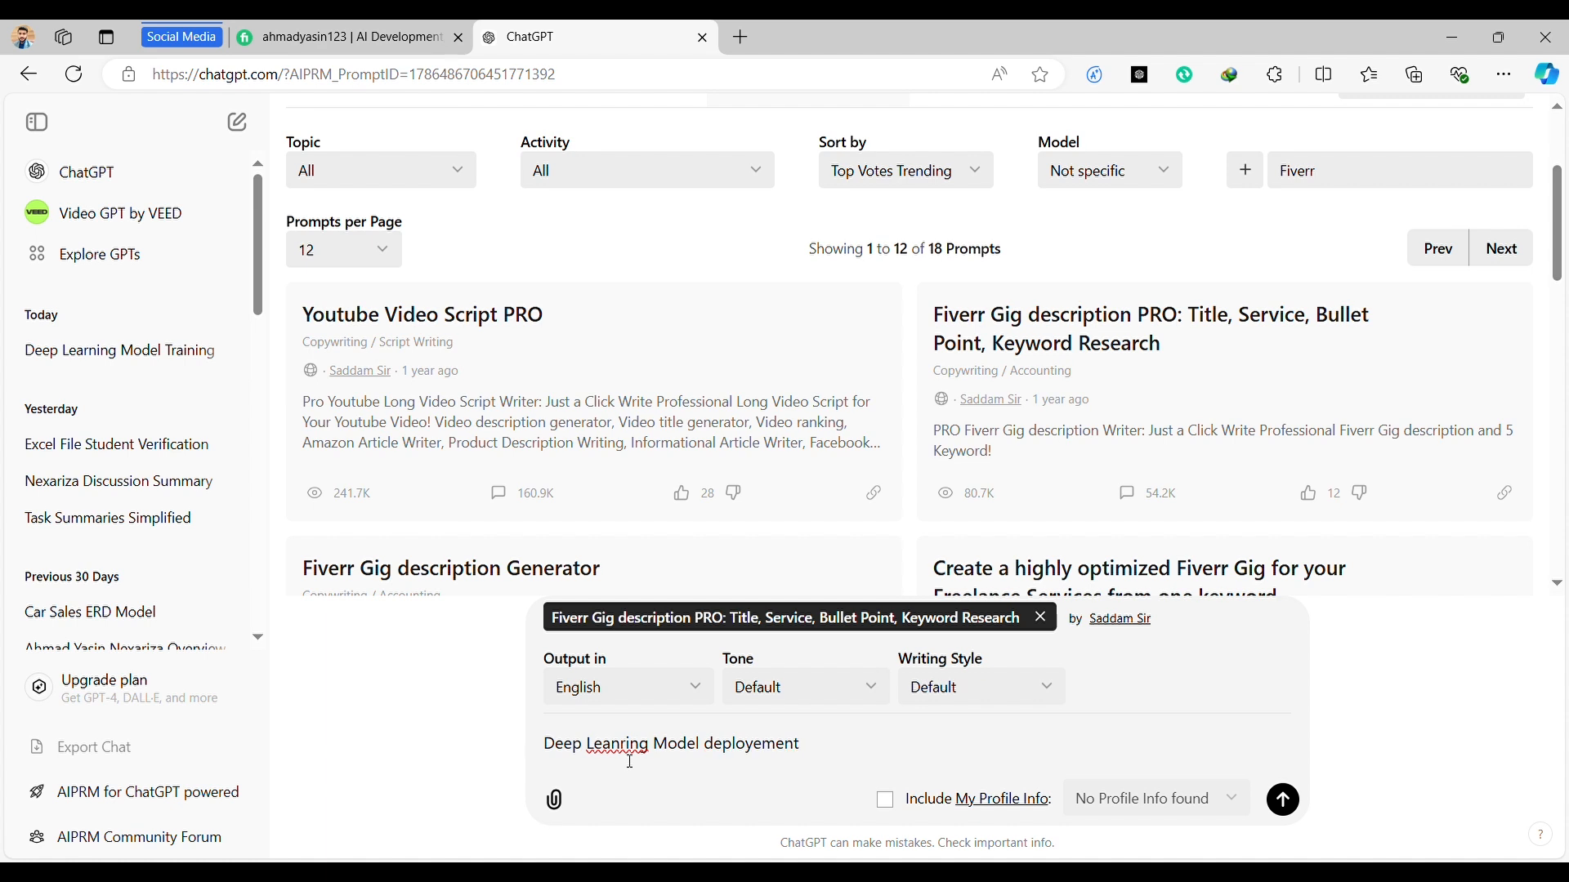
pyautogui.press('Return')
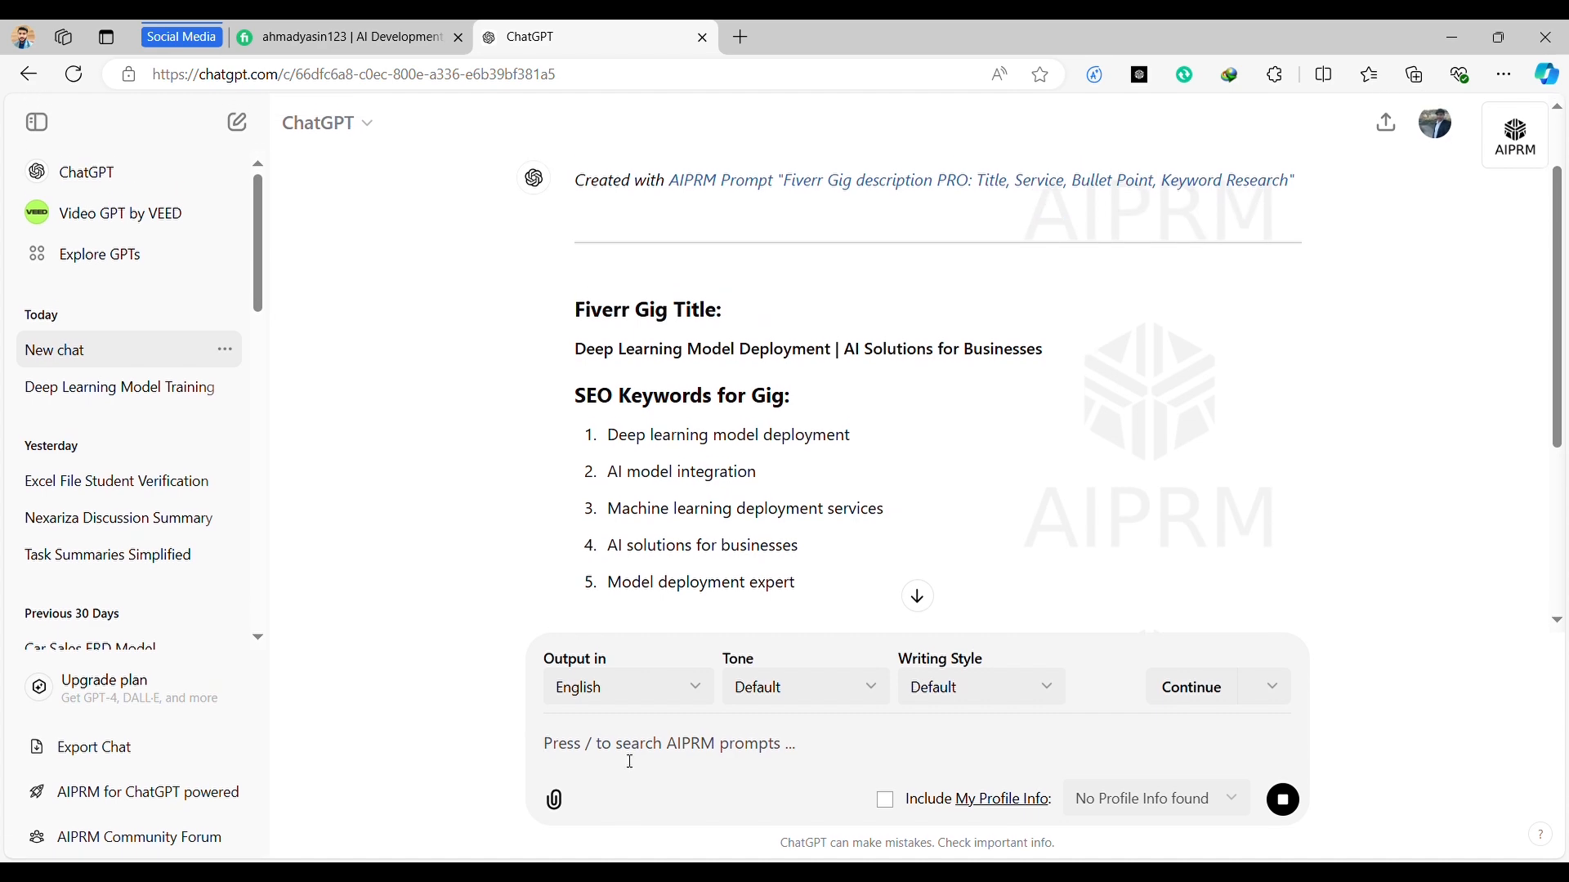
# Review the generated gig title, SEO keywords, descriptions, feature bullet points and service list.
pyautogui.scroll(-2, 739, 485)
pyautogui.scroll(1, 739, 484)
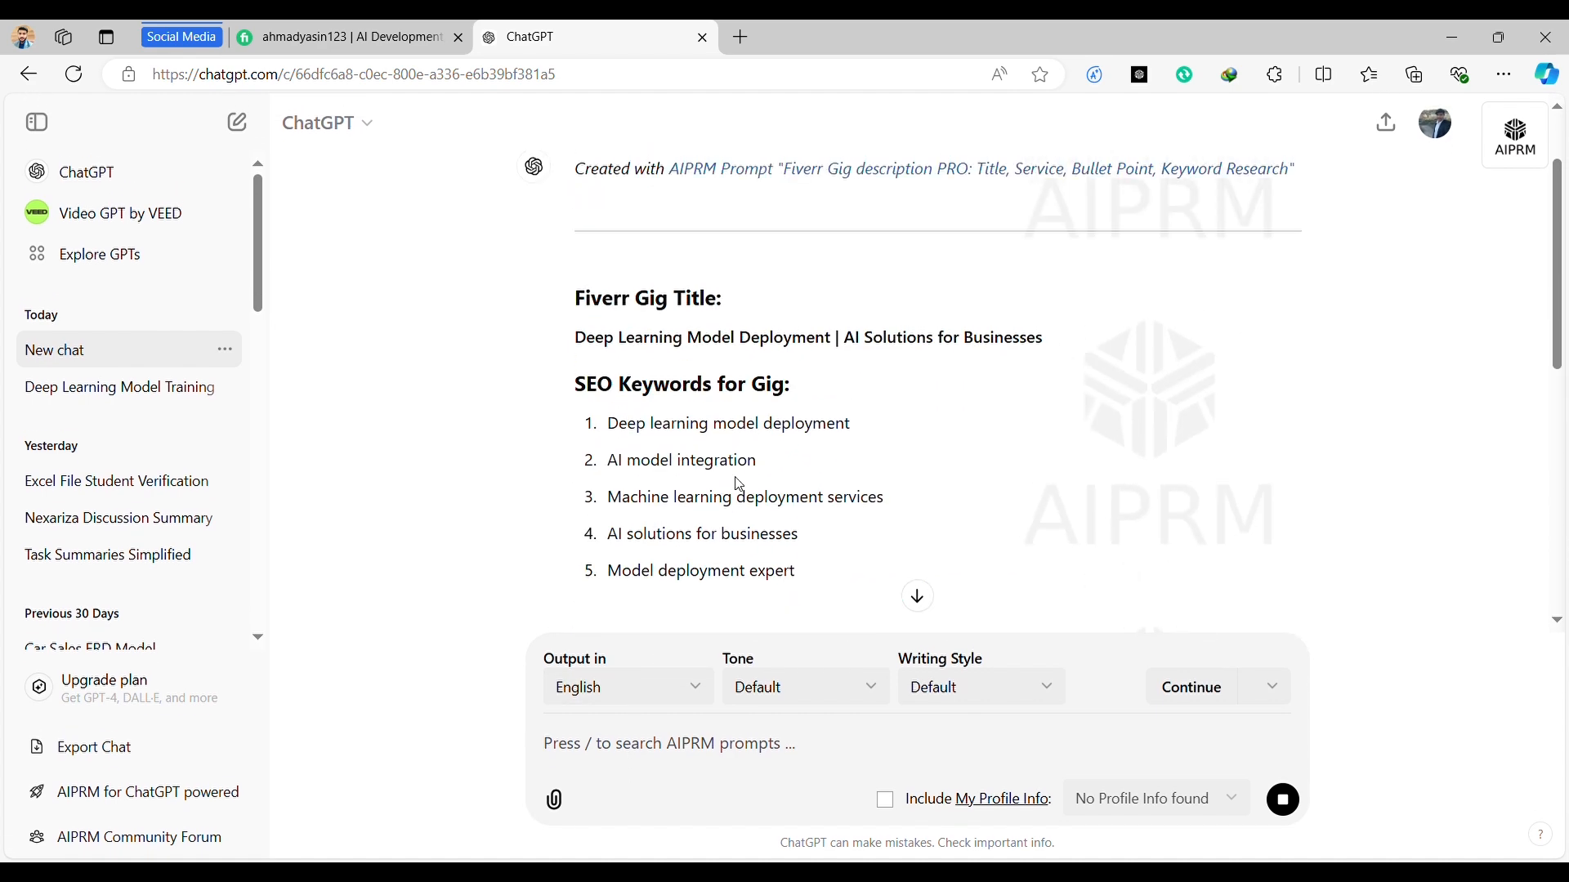
pyautogui.scroll(-2, 739, 485)
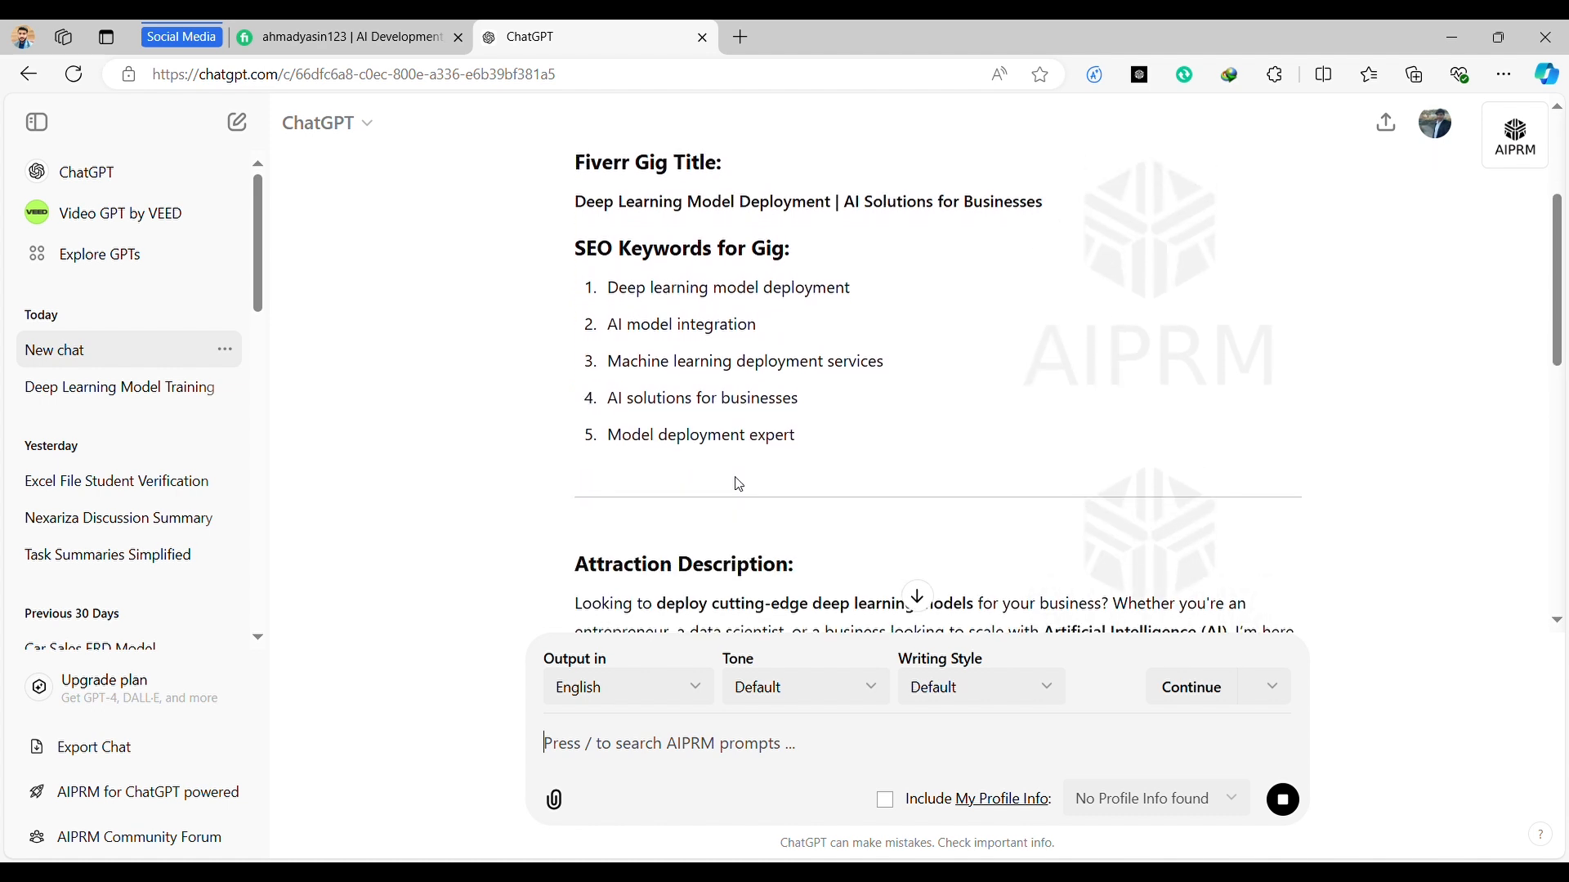
pyautogui.scroll(-3, 739, 484)
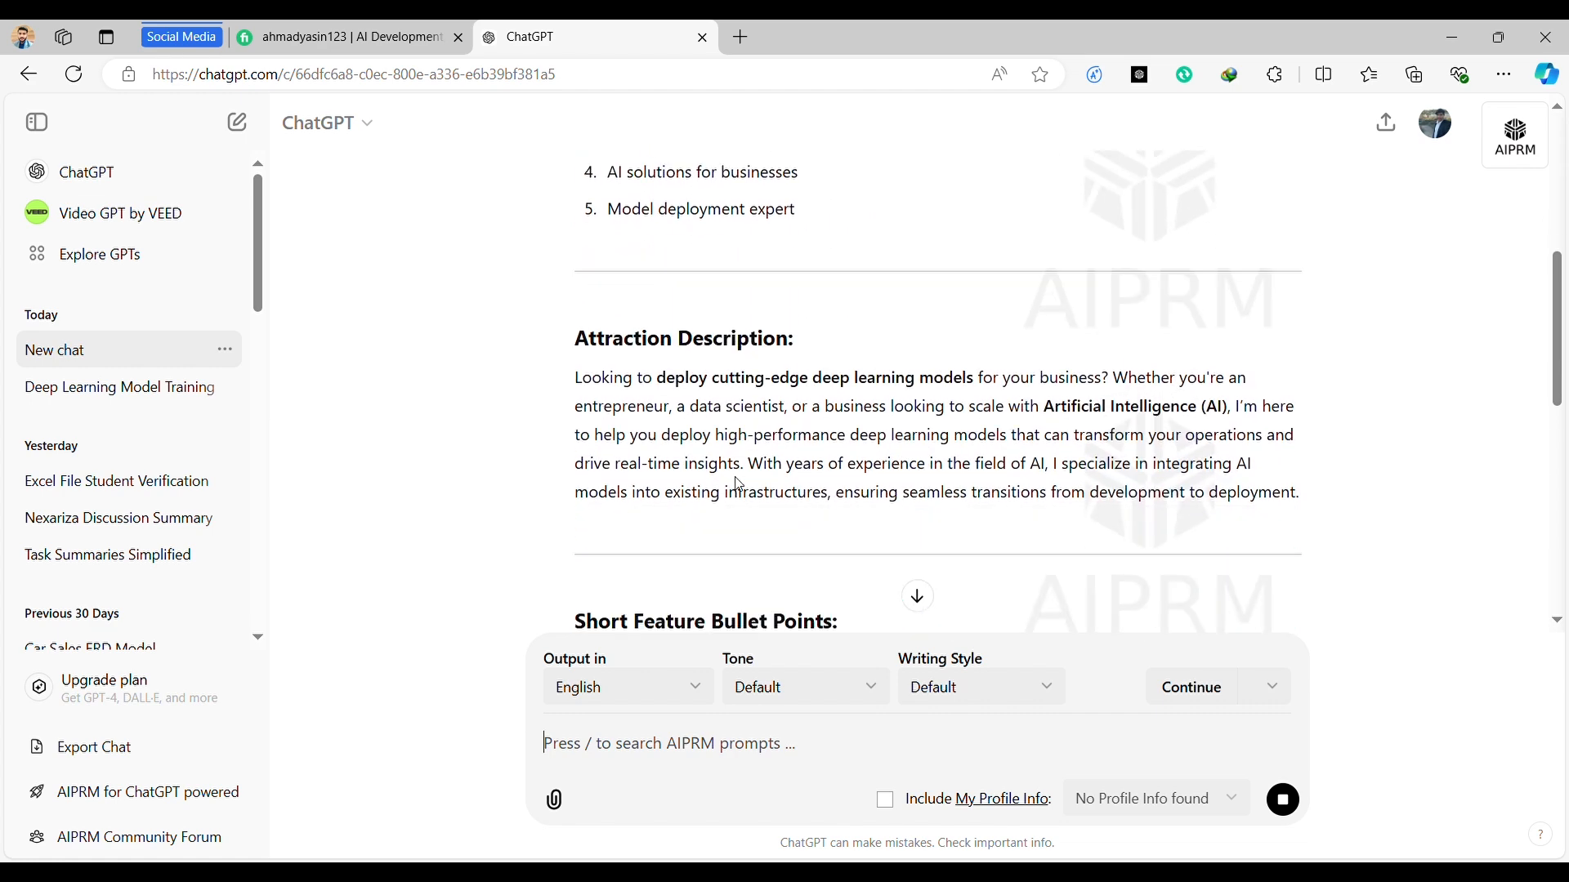
pyautogui.scroll(-2, 739, 484)
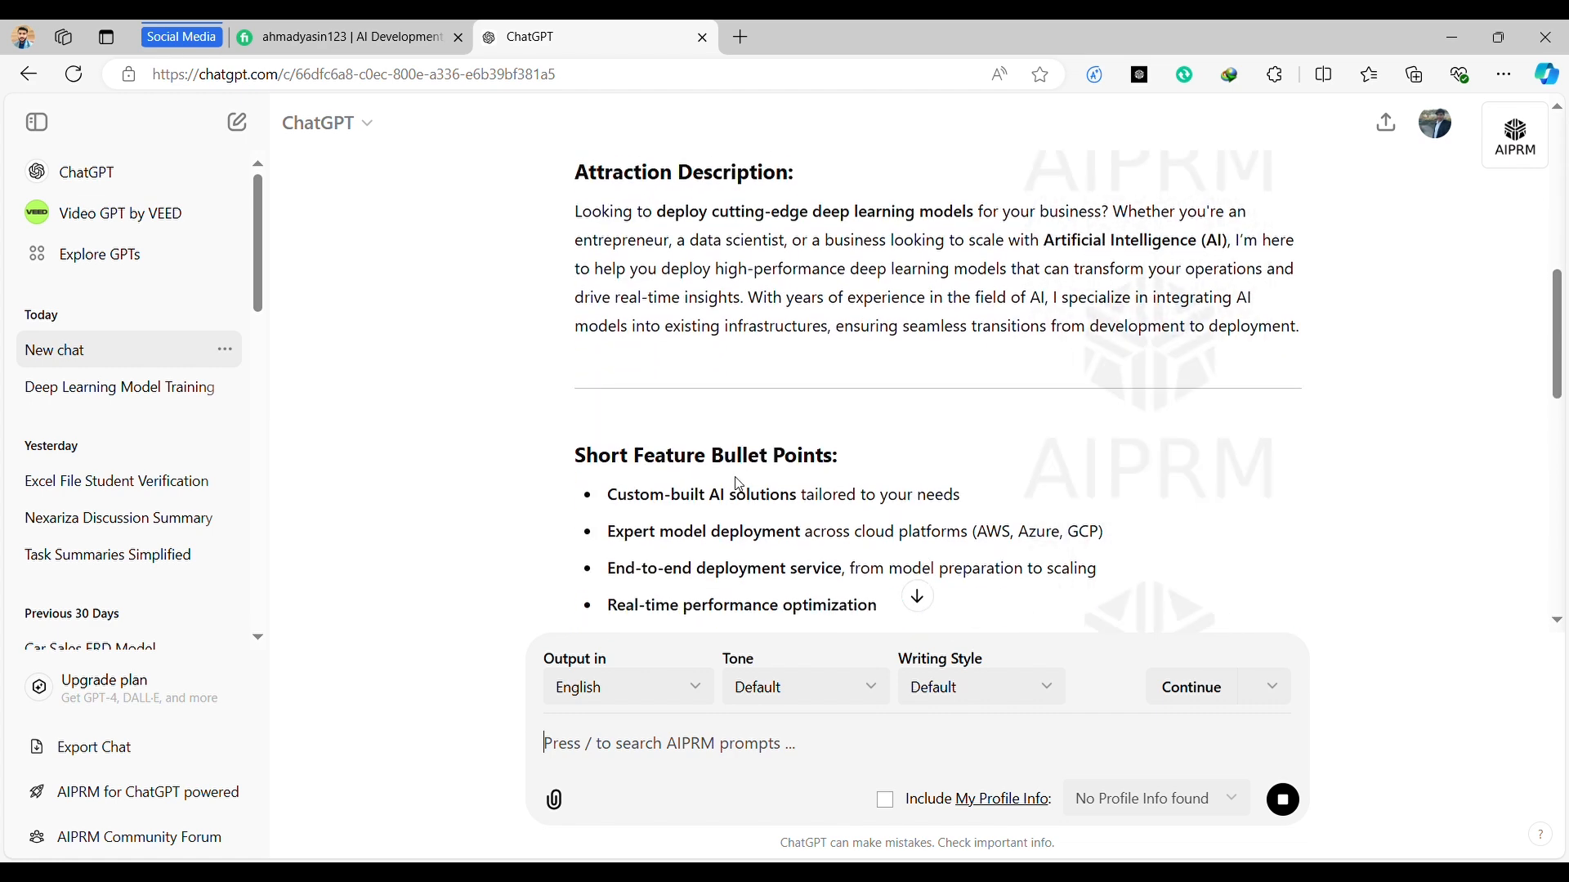
pyautogui.scroll(-2, 739, 485)
pyautogui.scroll(-1, 739, 485)
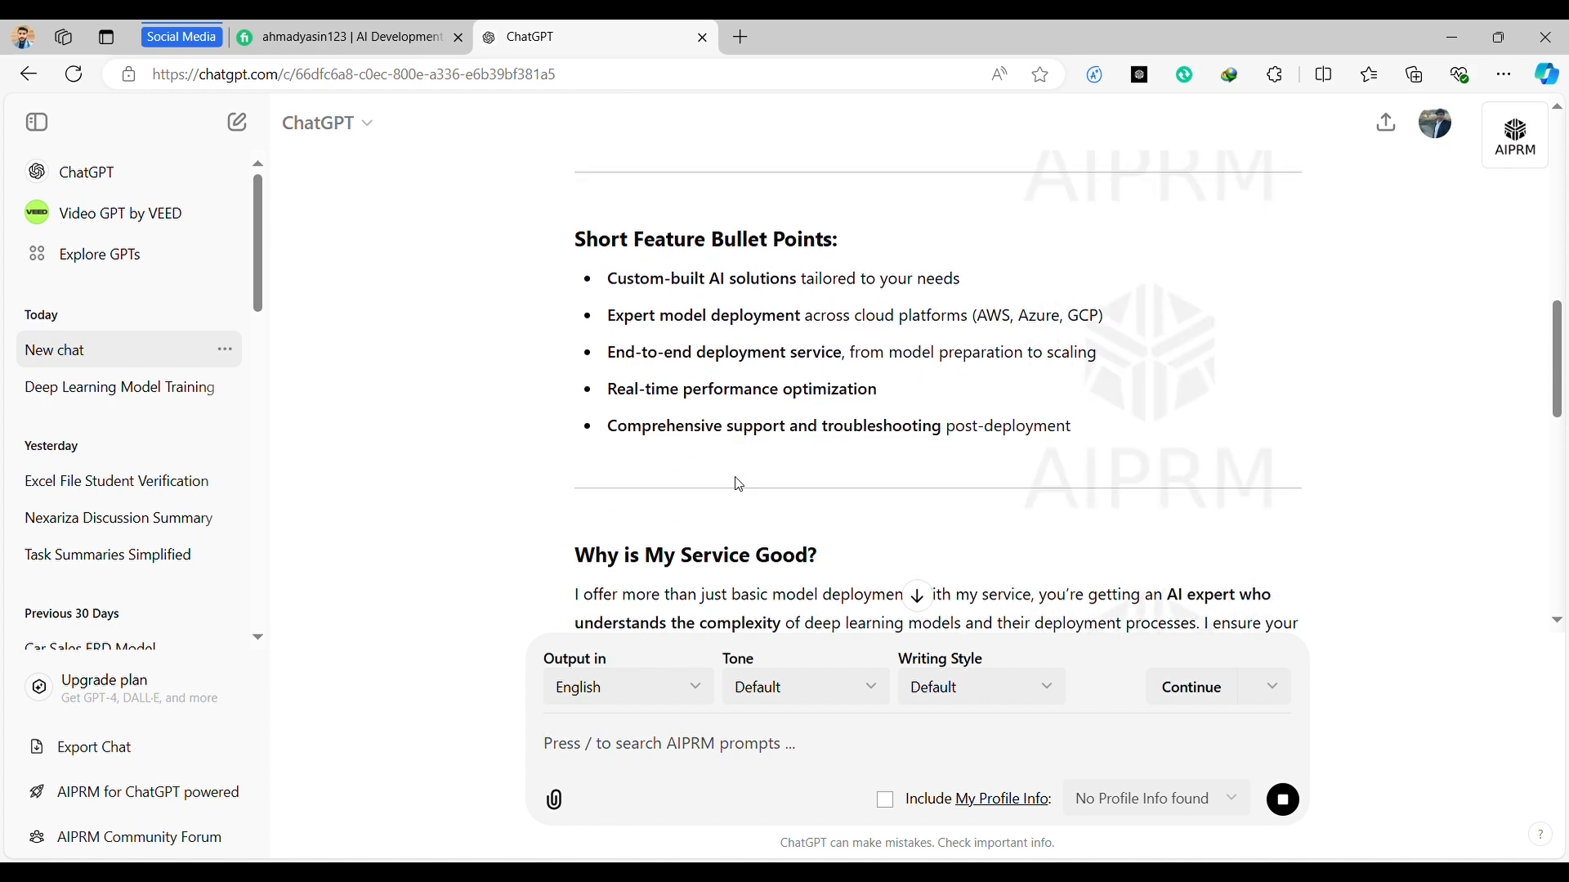
pyautogui.scroll(-2, 738, 484)
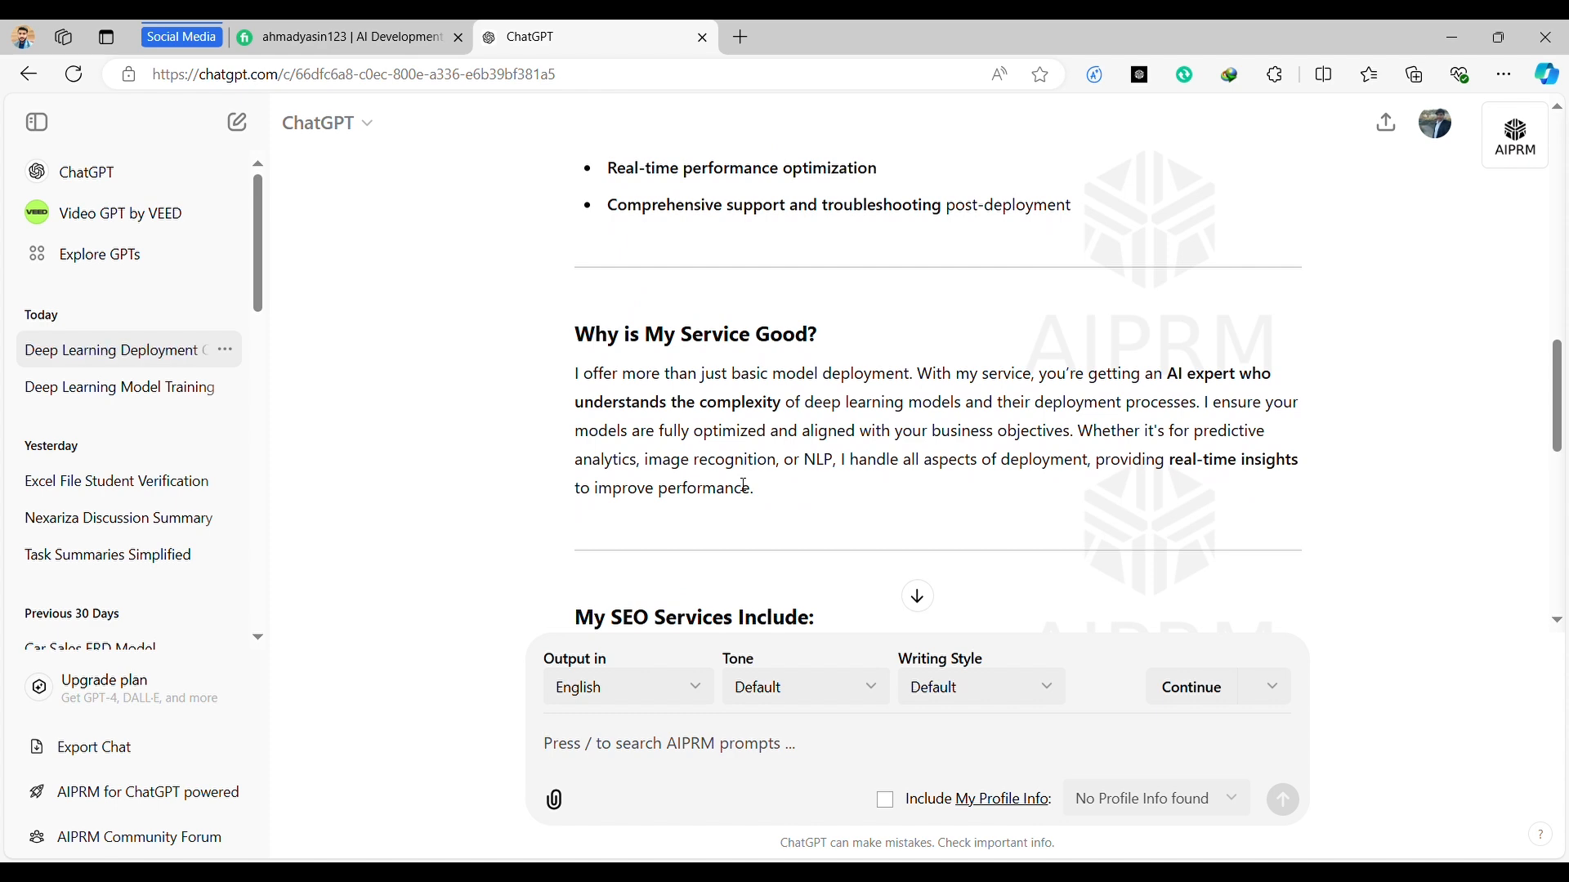
pyautogui.scroll(-2, 743, 486)
pyautogui.scroll(-2, 744, 484)
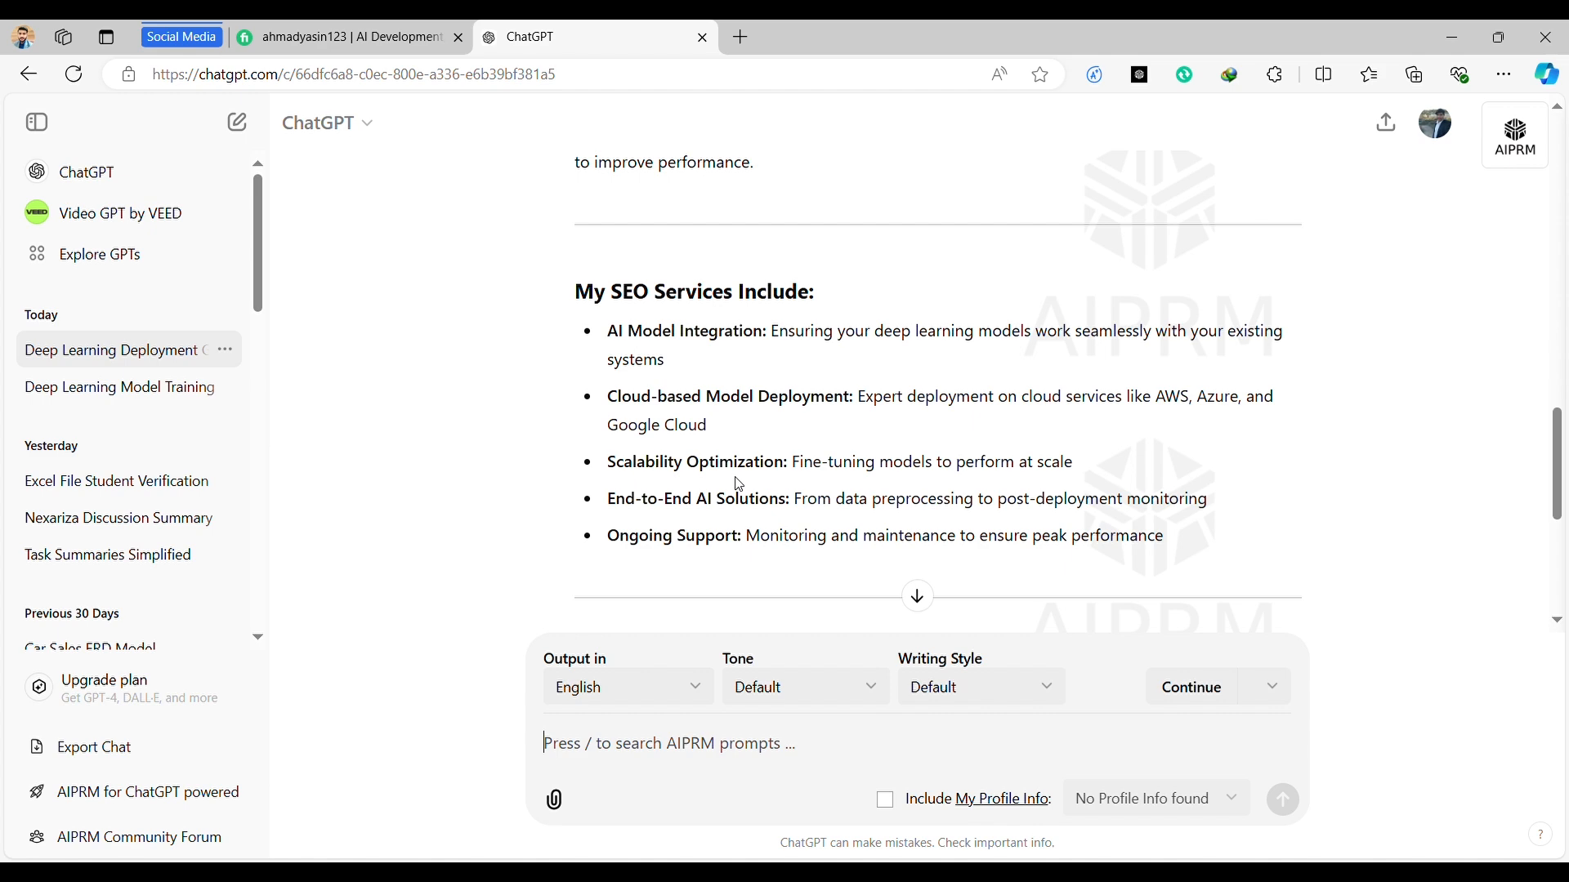
pyautogui.scroll(-5, 741, 484)
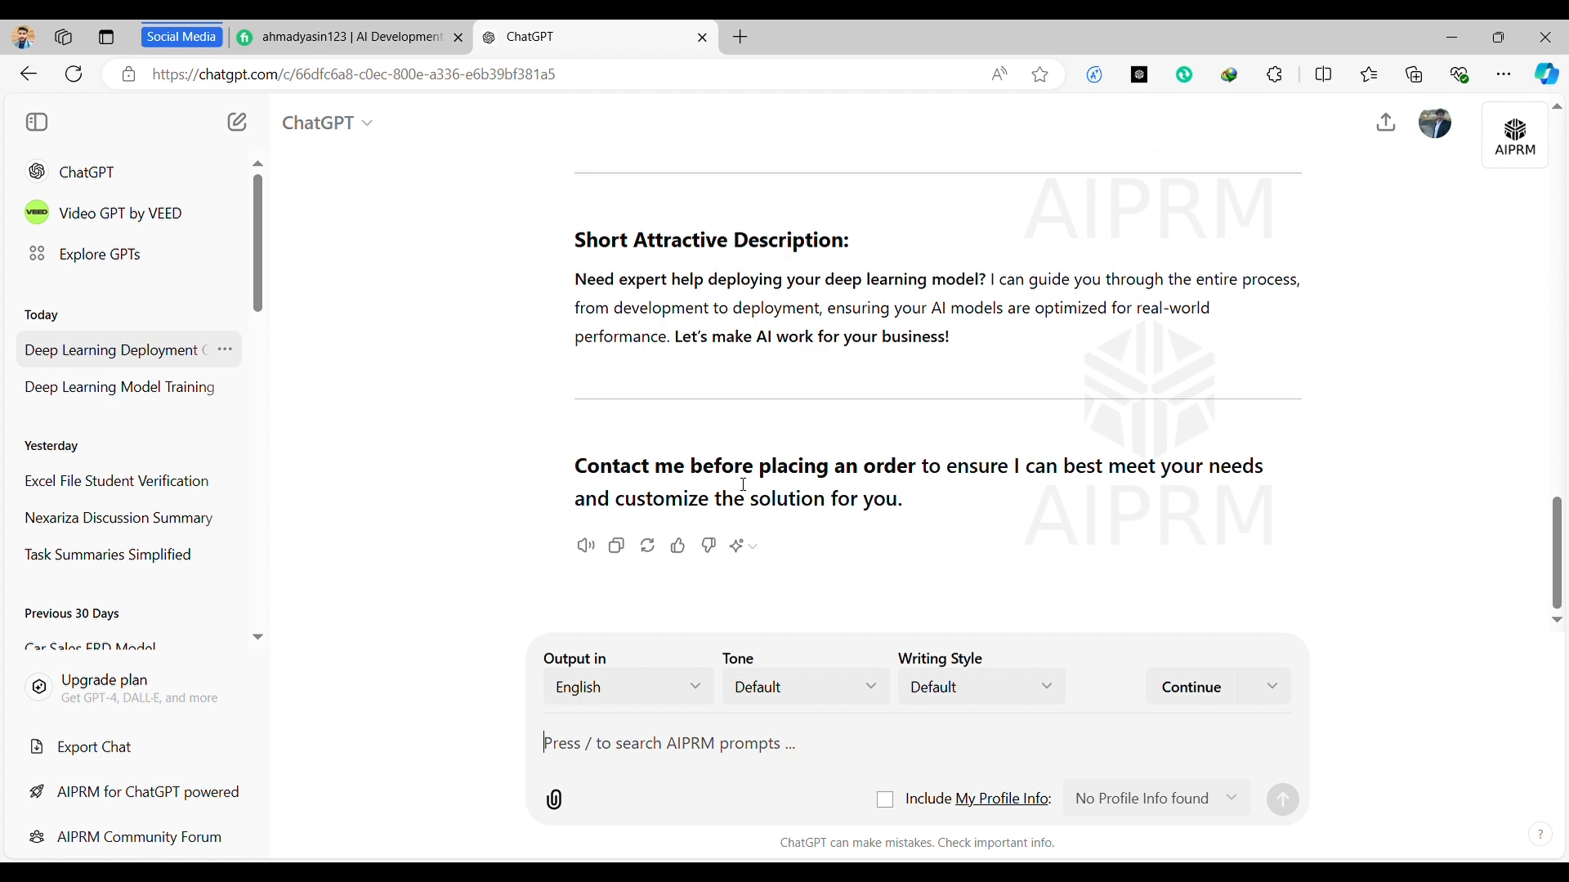
pyautogui.scroll(13, 743, 484)
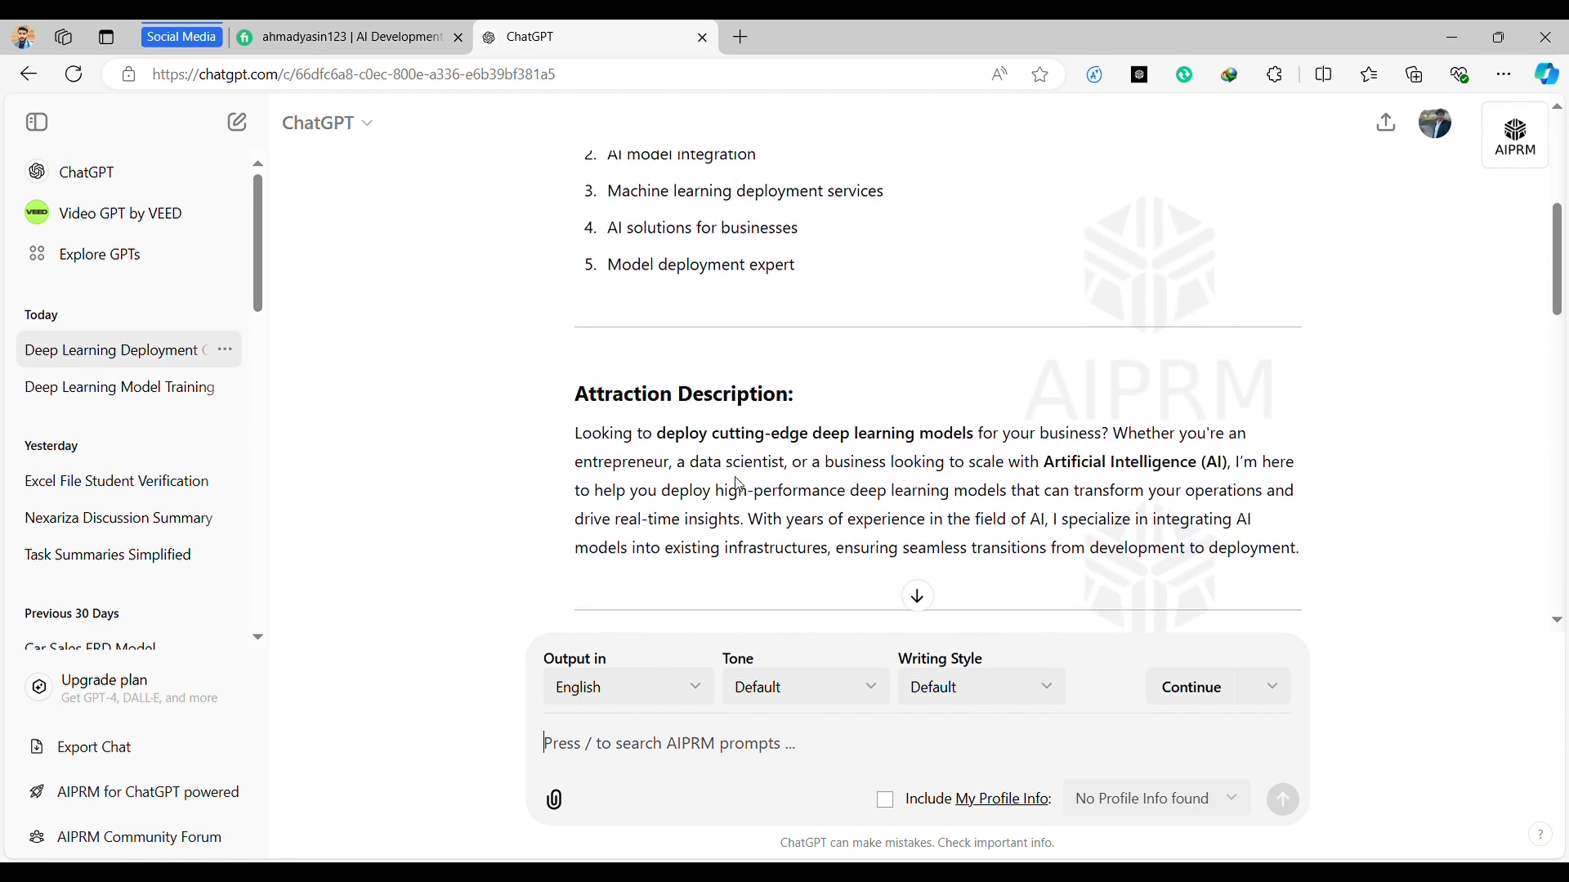
pyautogui.scroll(5, 740, 483)
pyautogui.scroll(-1, 768, 245)
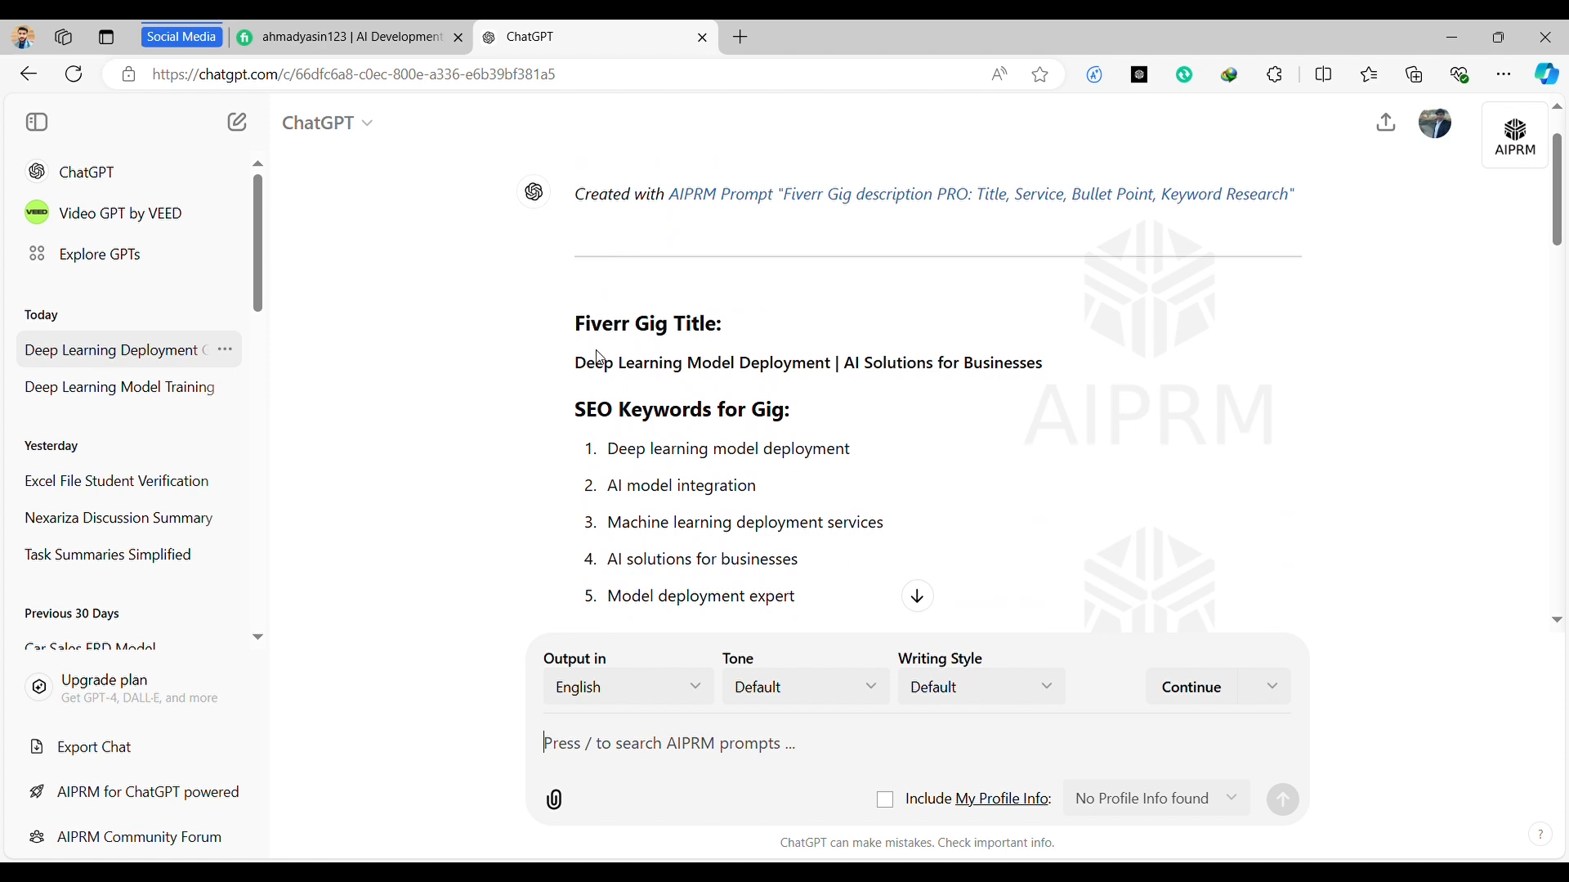
# Switch to Fiverr and create a new gig, adapting the generated title to "Deep Learning Model Deployment, AI Solutions for Businesses".
pyautogui.moveTo(575, 364); pyautogui.dragTo(1052, 362)
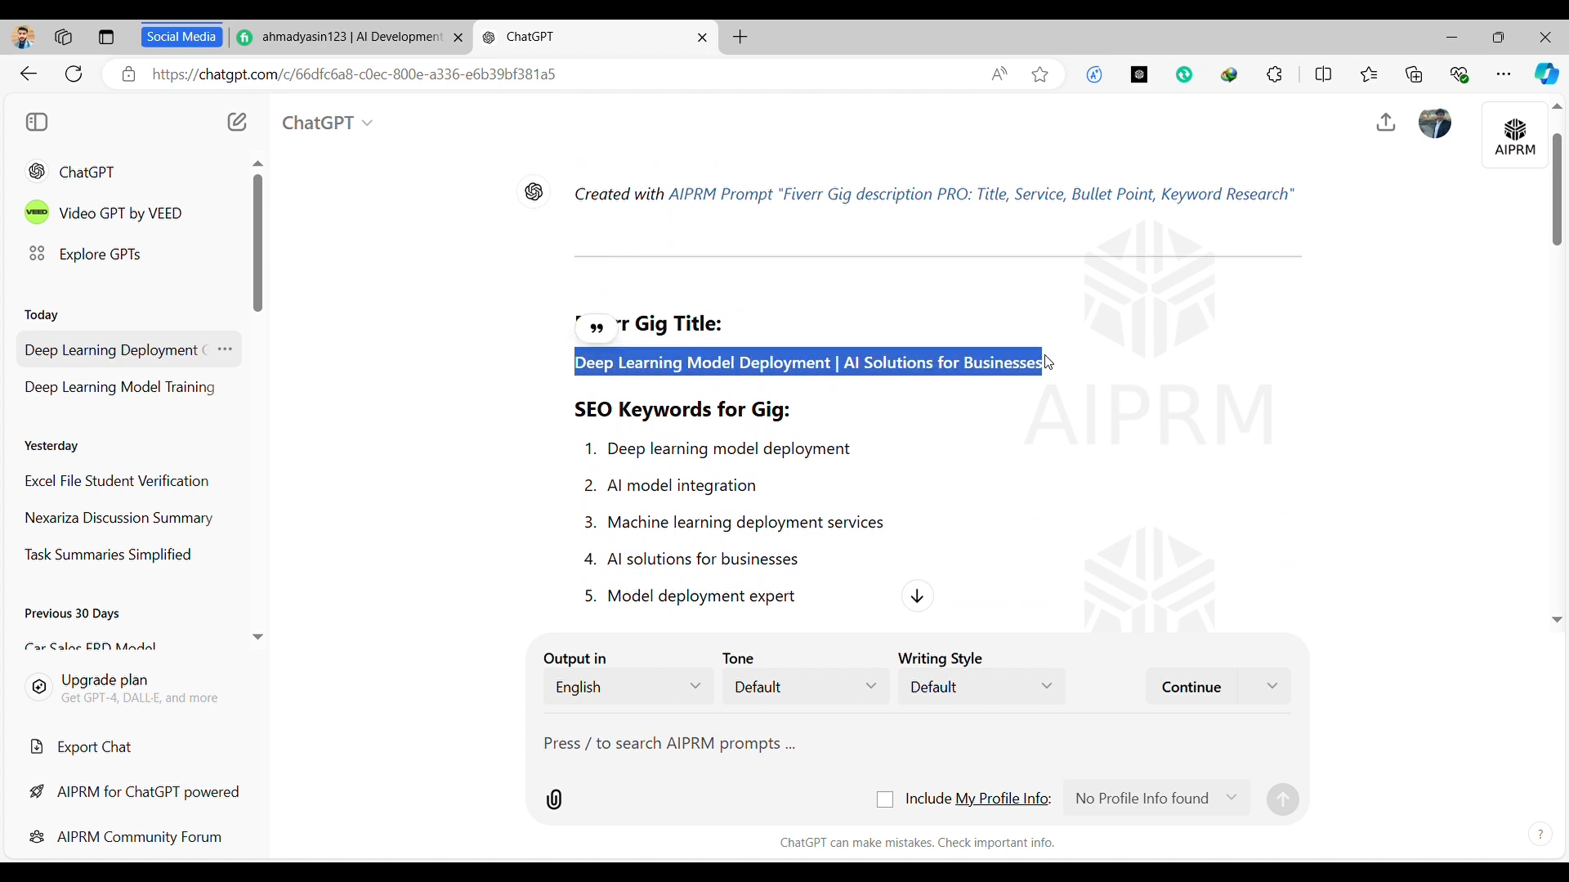
pyautogui.click(344, 36)
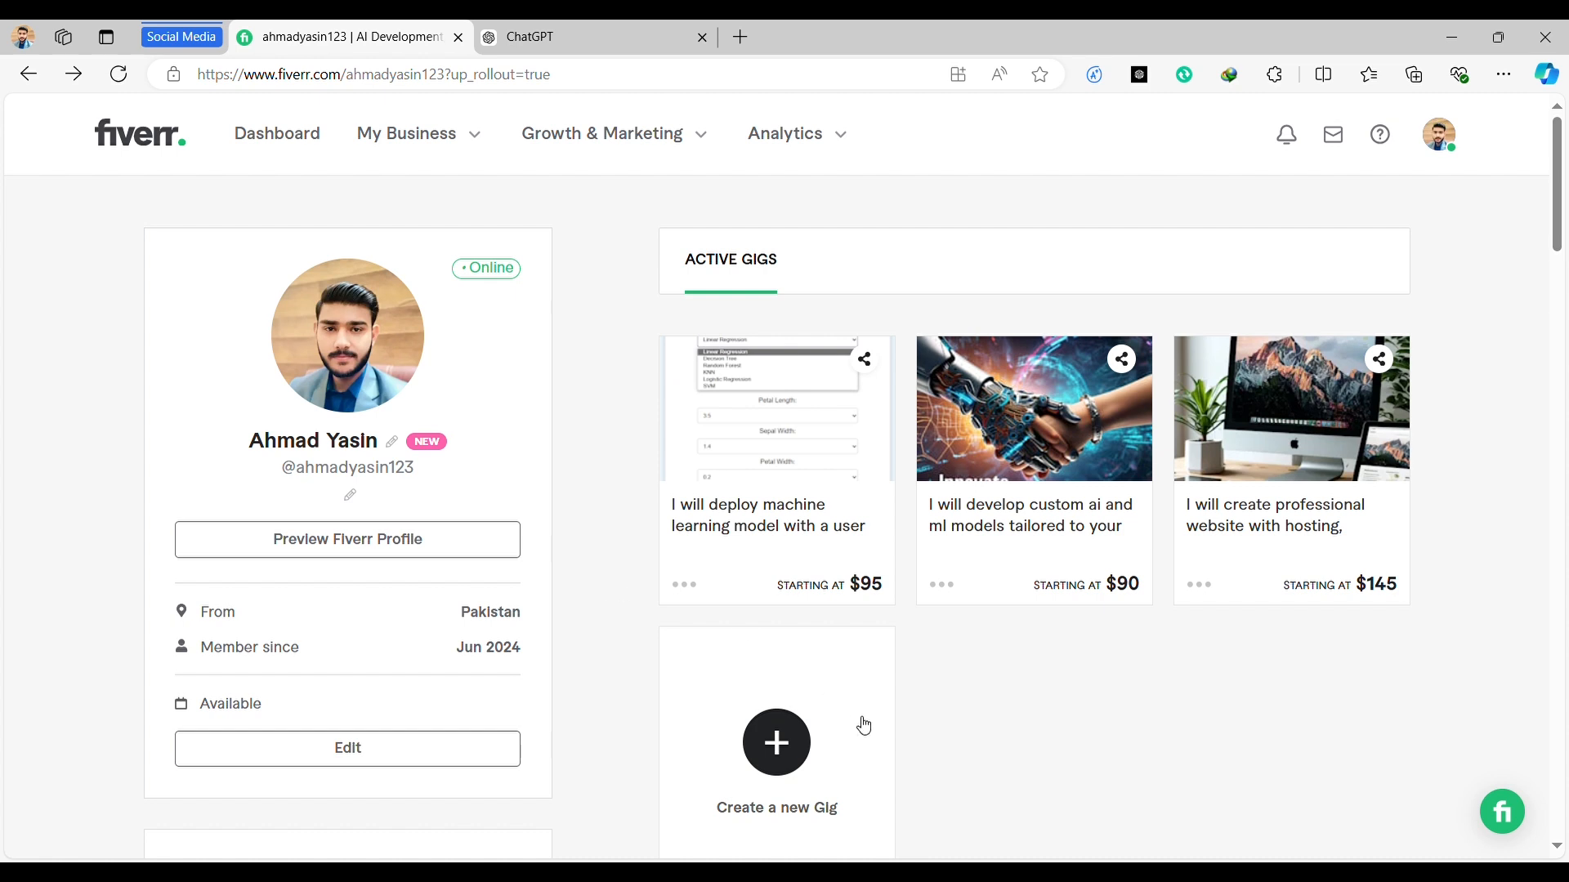
pyautogui.click(782, 718)
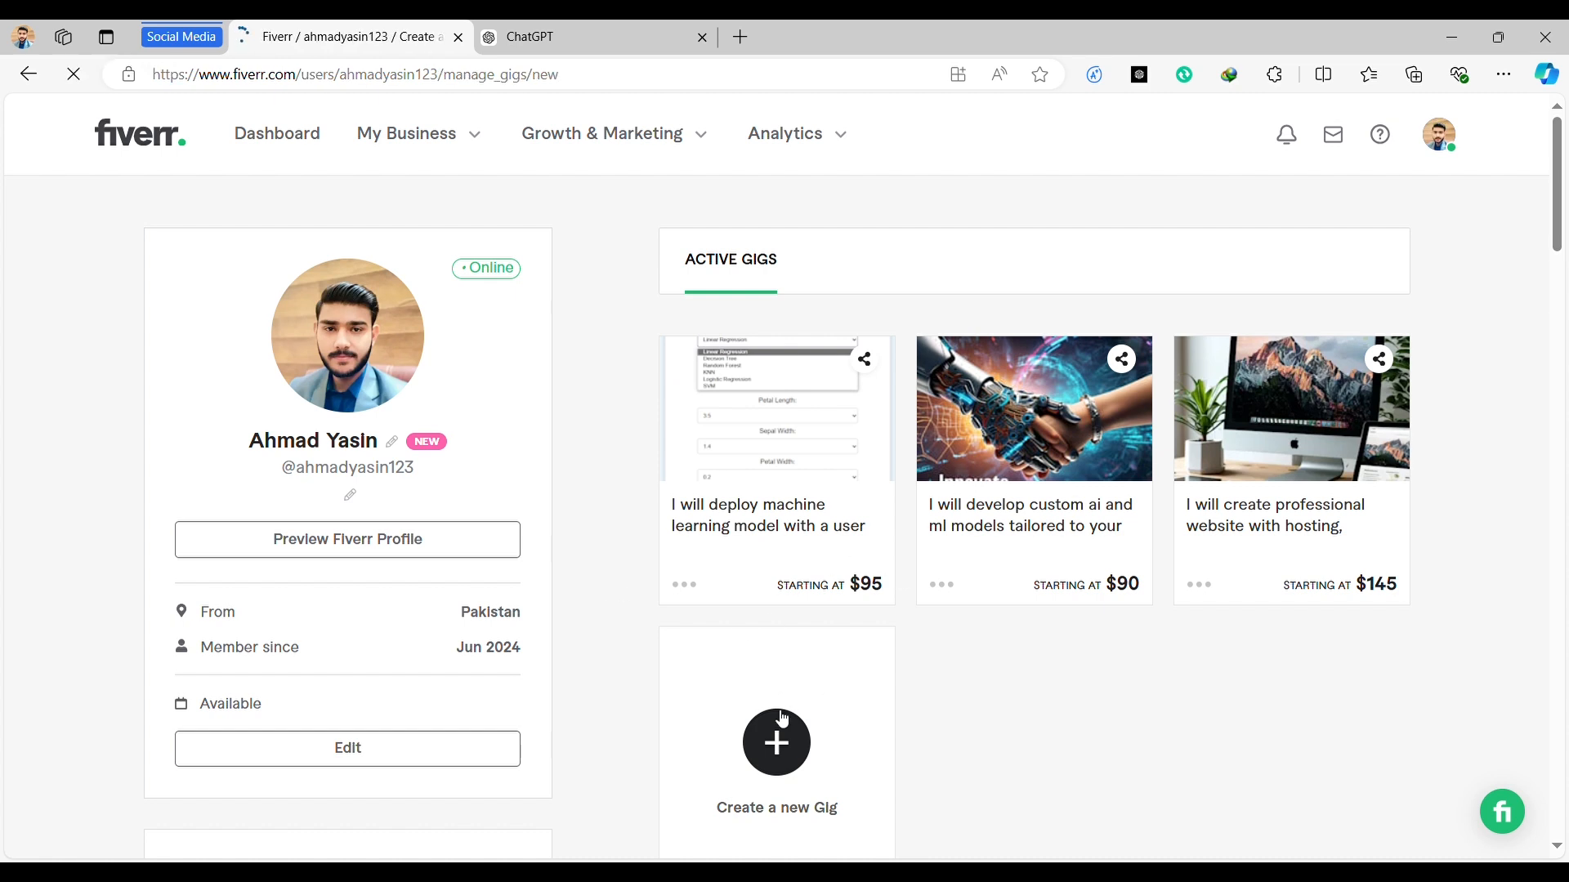
pyautogui.click(704, 360)
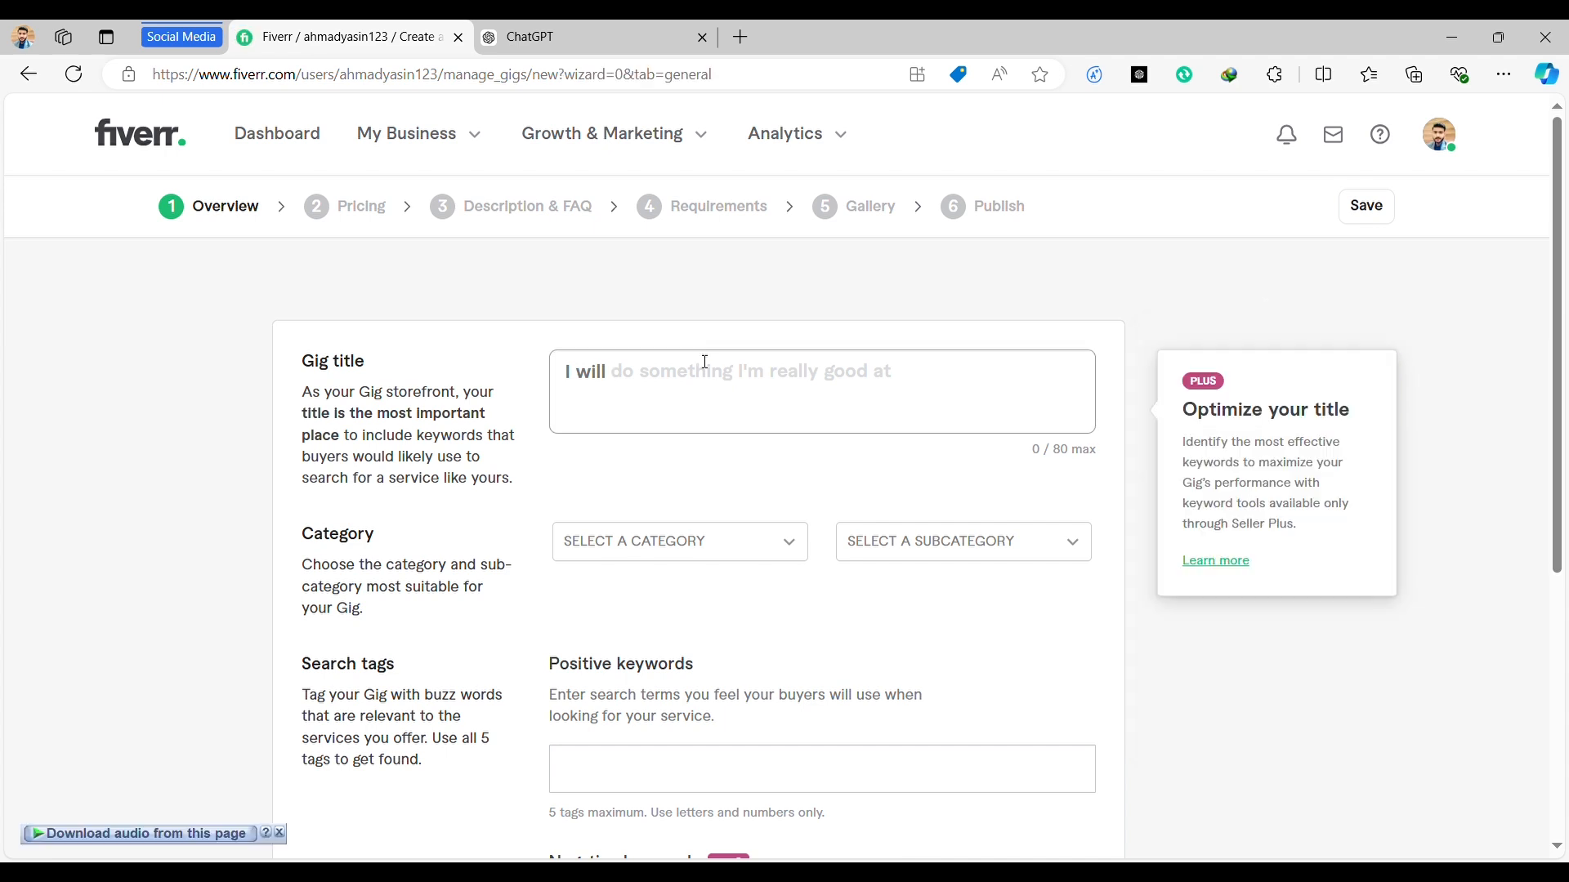
pyautogui.write('Deep Learning Model Deployment, AI Solutions for Businesses')
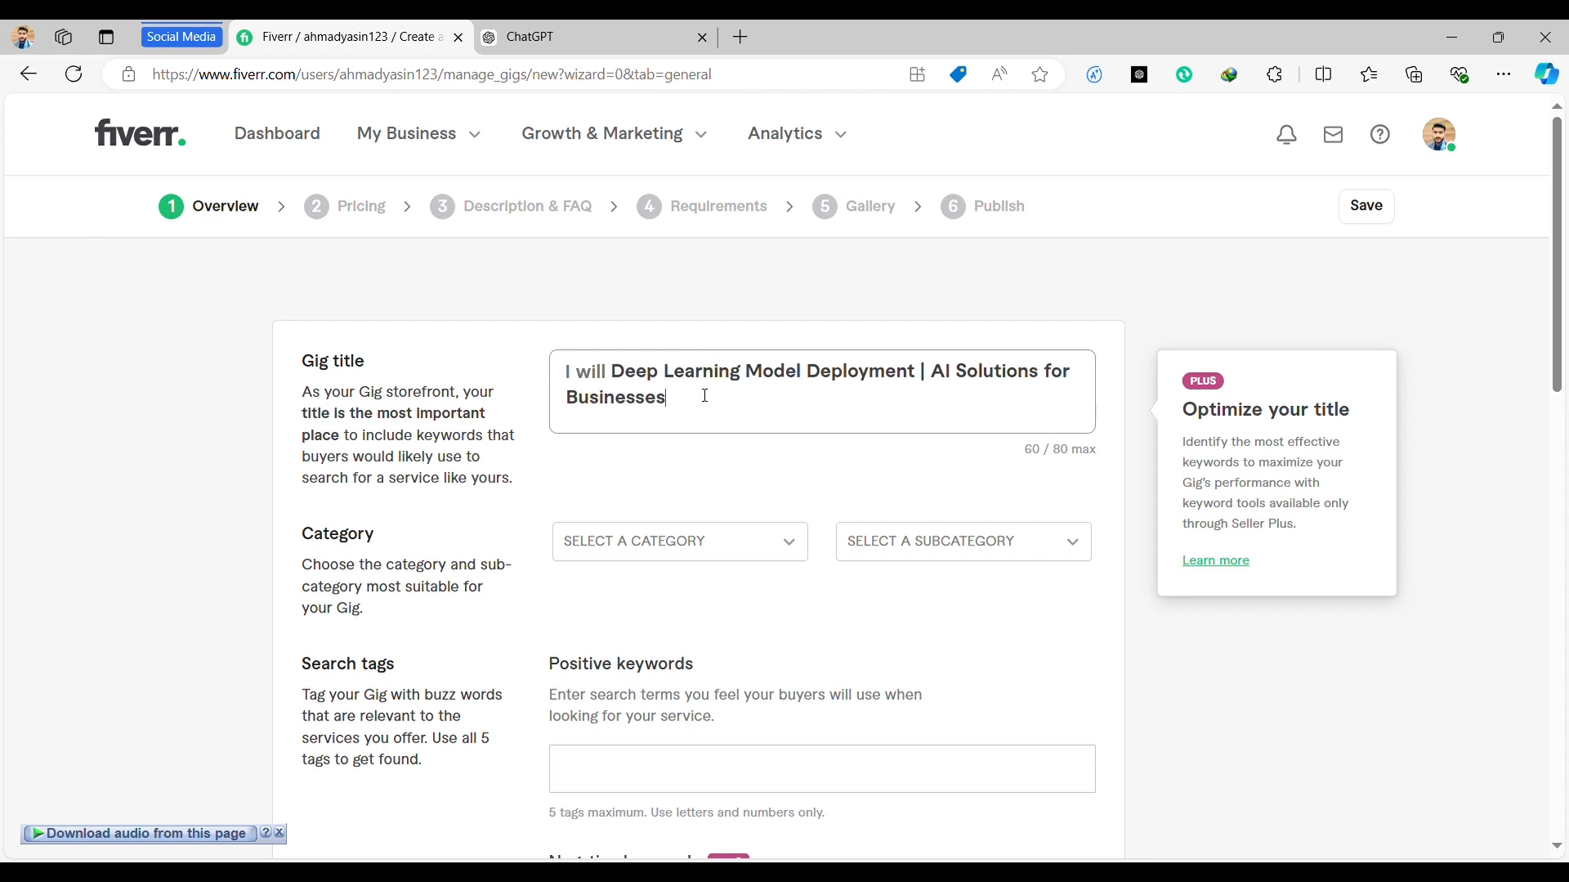
# Set the gig's category to Programming & Tech and its subcategory to AI Development.
pyautogui.scroll(-1, 738, 547)
pyautogui.click(576, 503)
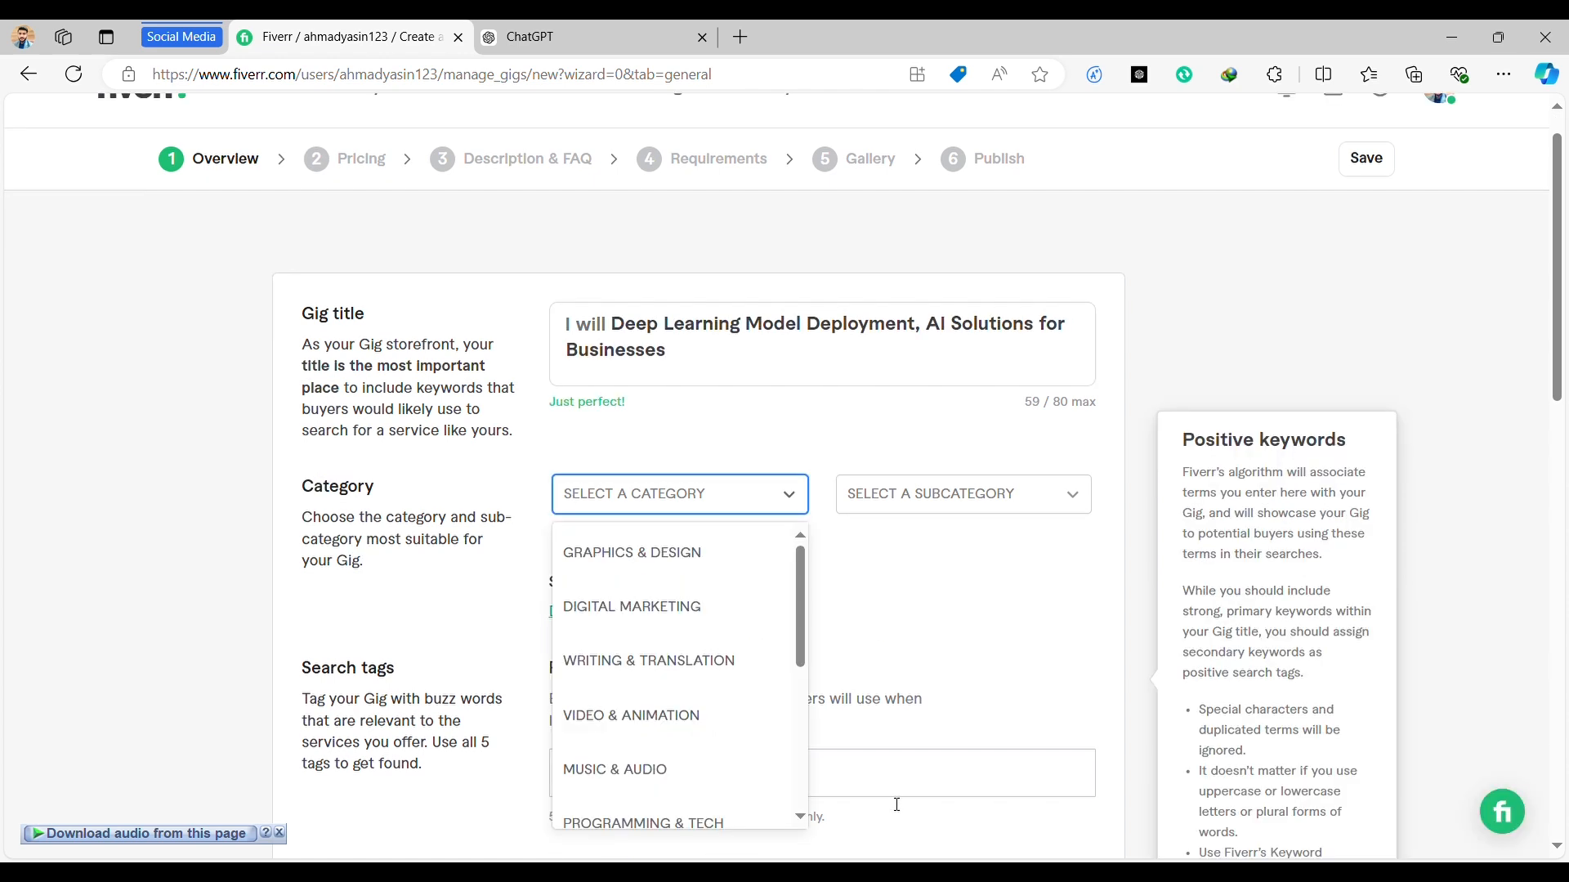
pyautogui.scroll(-2, 840, 777)
pyautogui.scroll(-4, 665, 578)
pyautogui.scroll(1, 701, 424)
pyautogui.click(675, 426)
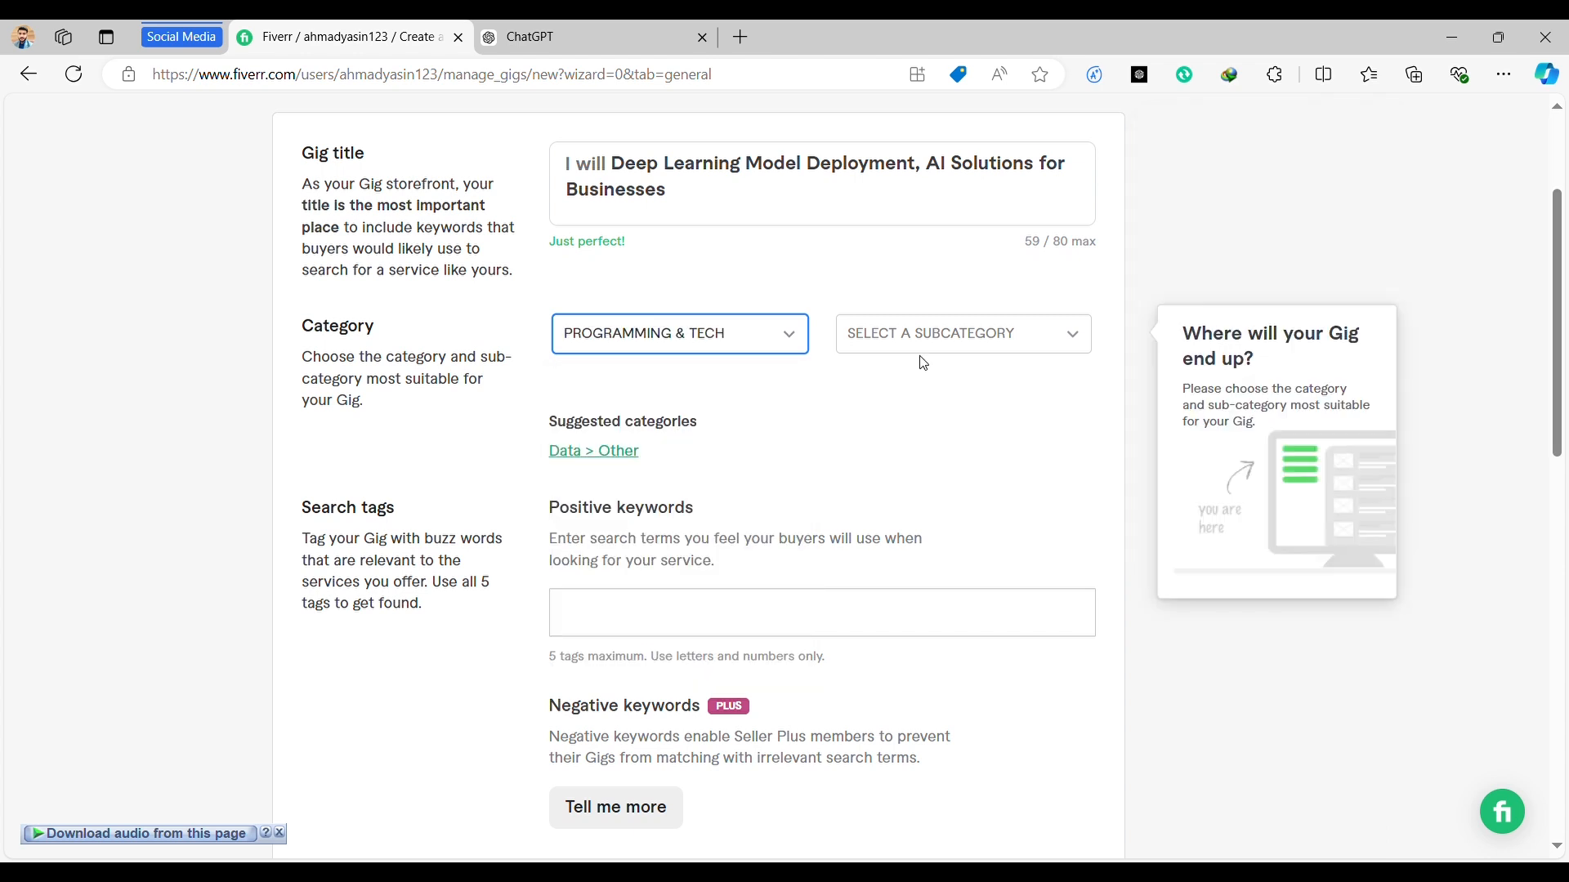
pyautogui.click(946, 338)
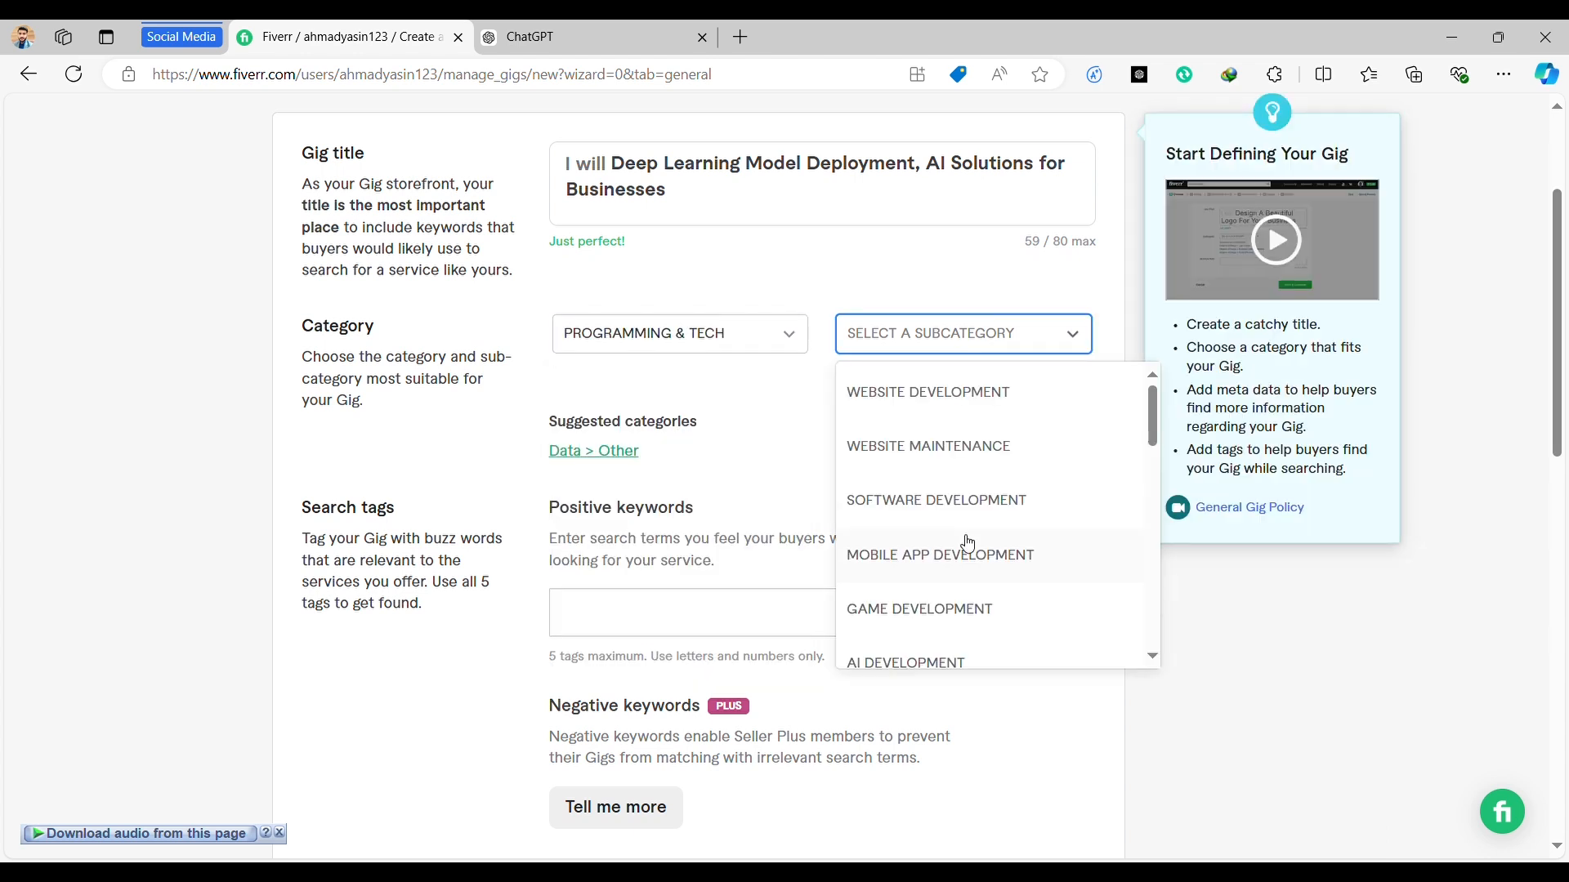
pyautogui.scroll(-1, 968, 544)
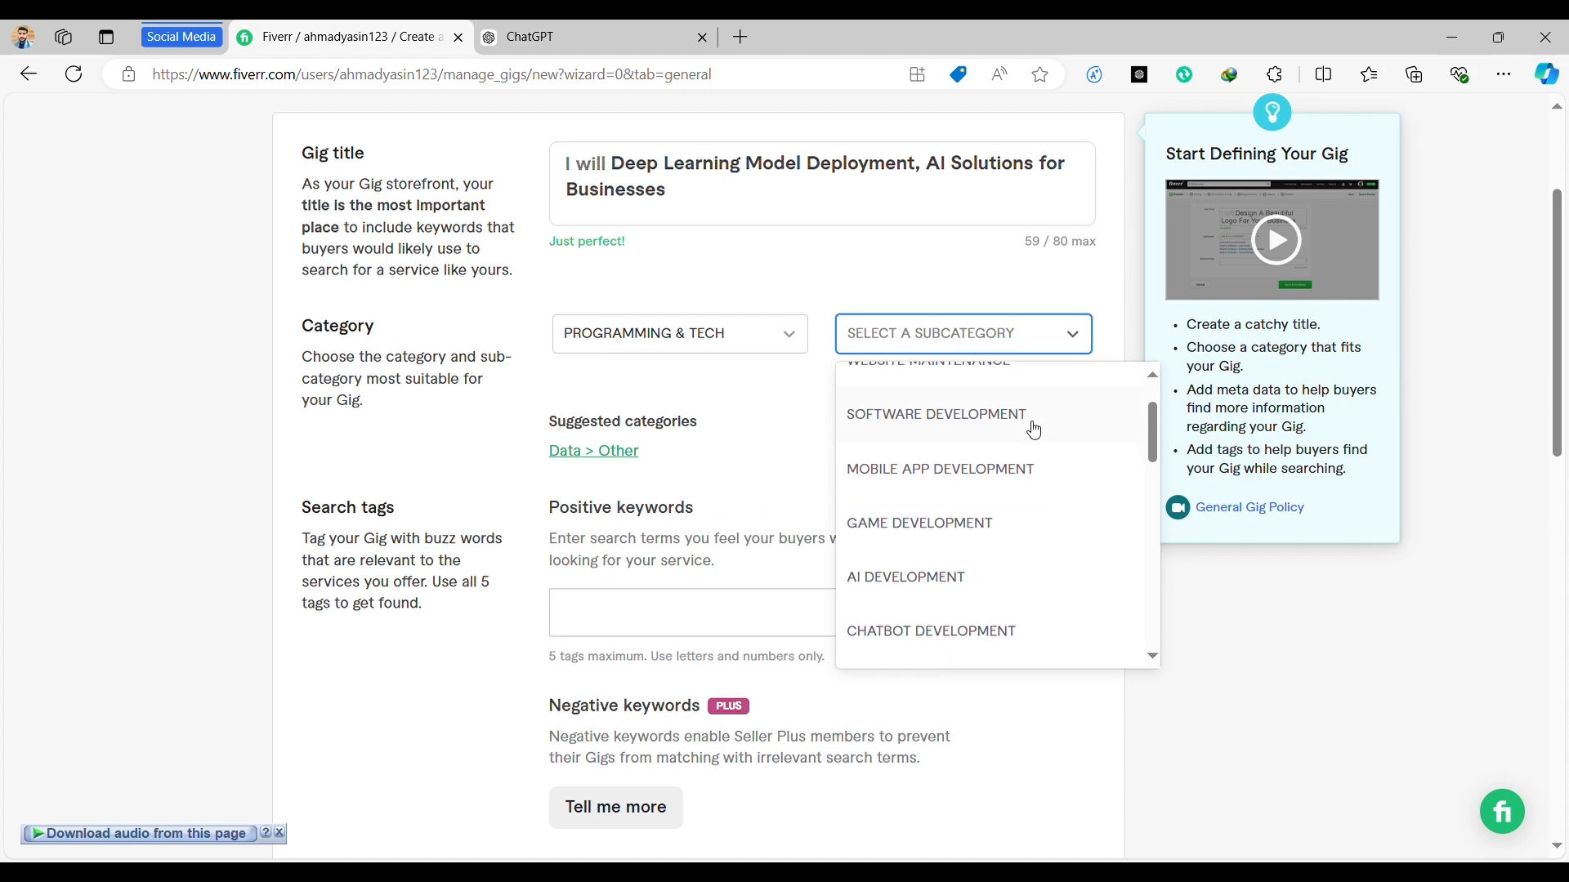
pyautogui.click(965, 561)
# Set the gig's service type to AI Model Fine-Tuning.
pyautogui.scroll(-1, 739, 232)
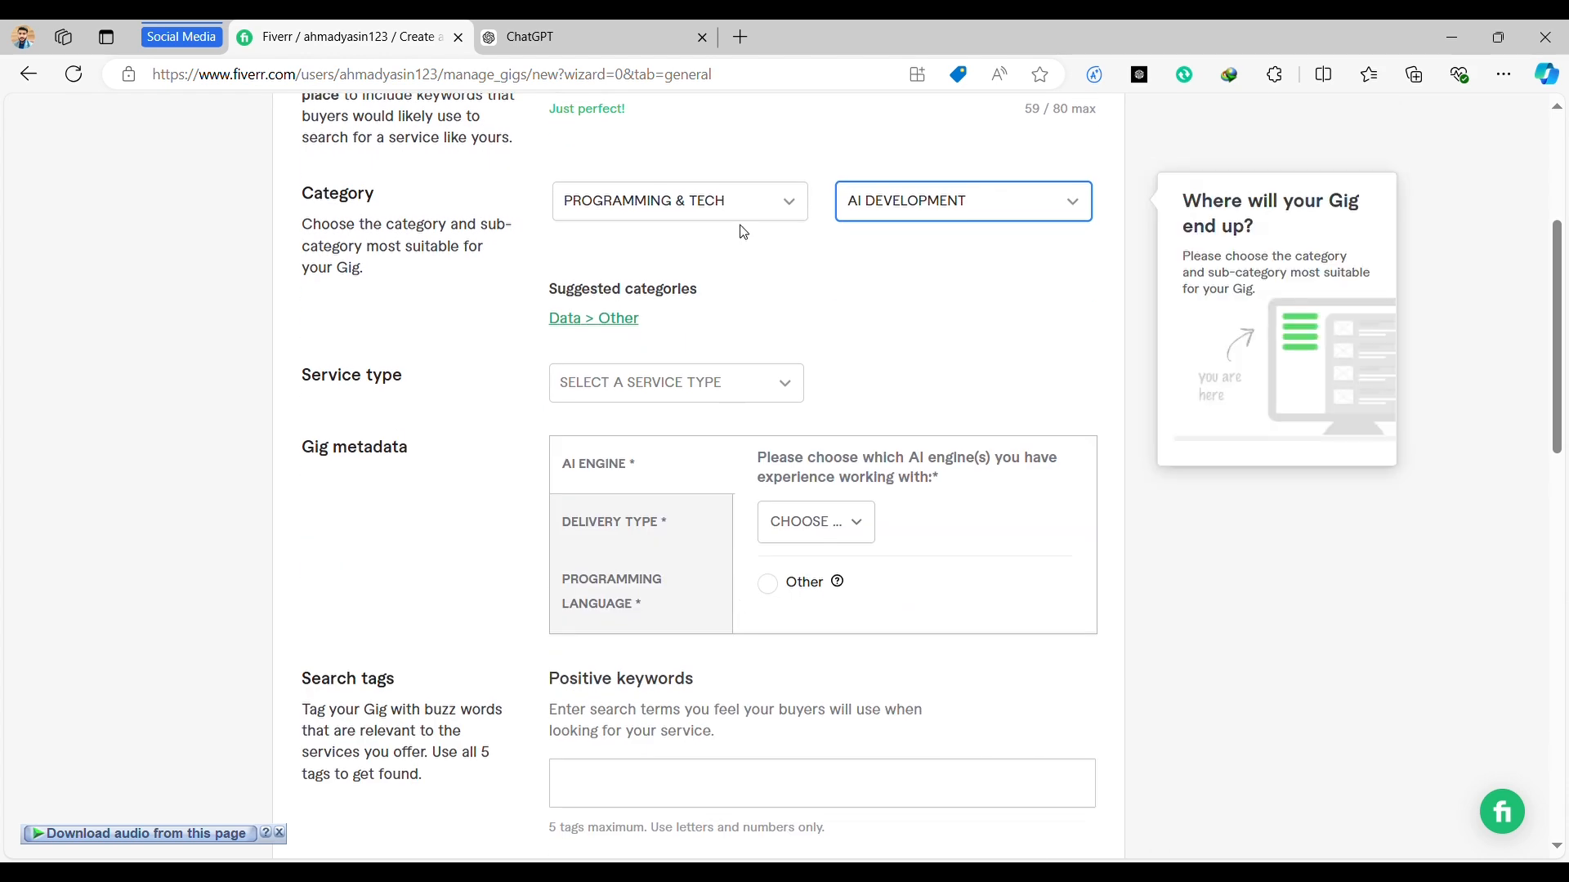
pyautogui.click(713, 372)
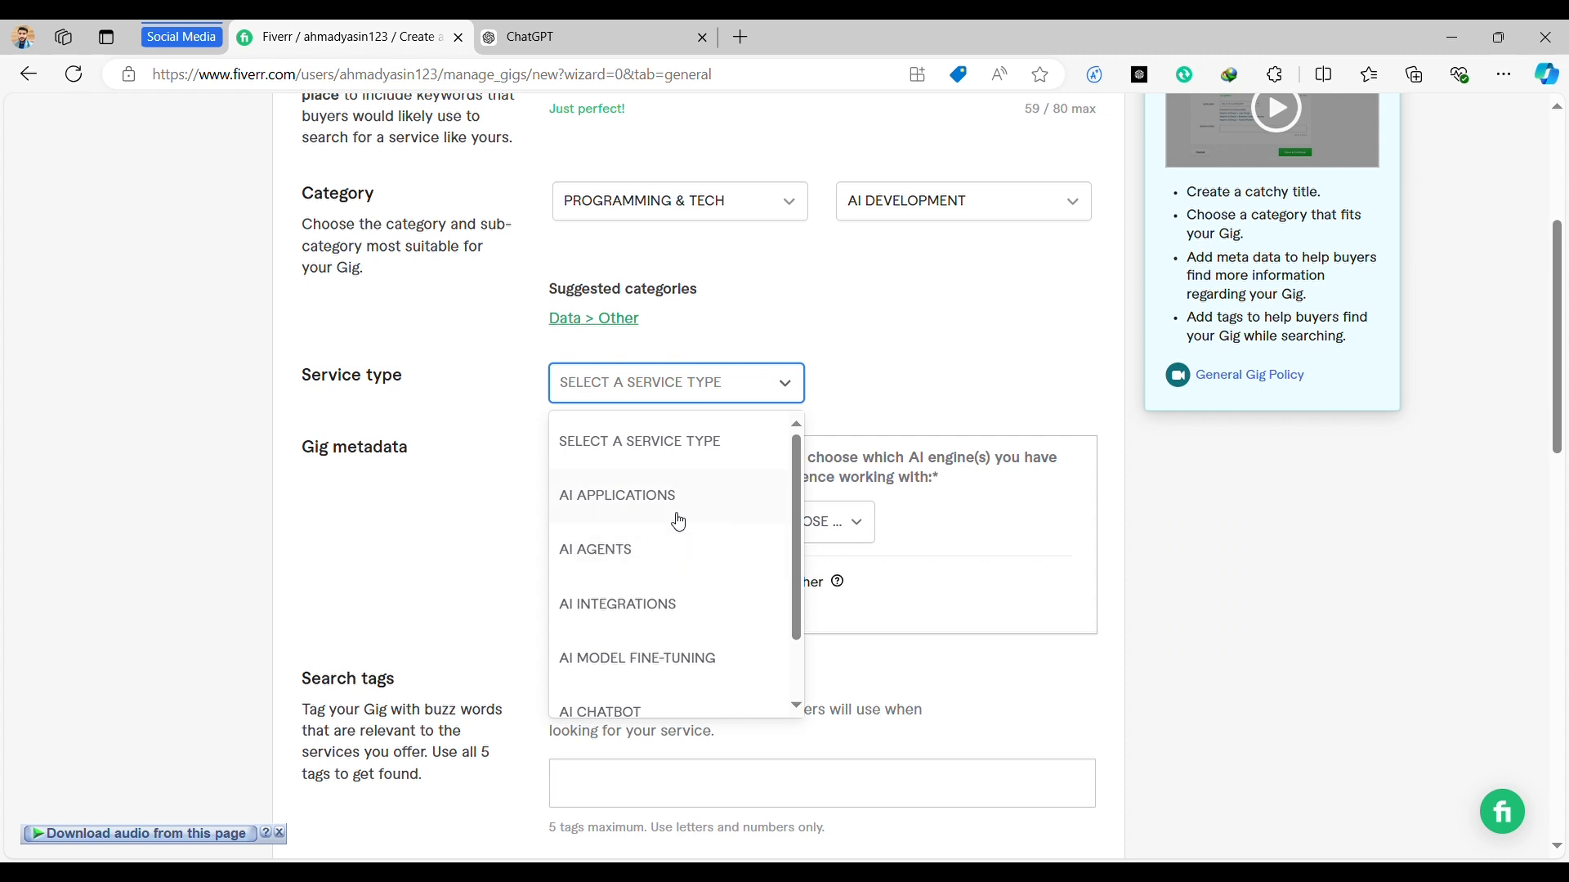
pyautogui.scroll(-1, 676, 518)
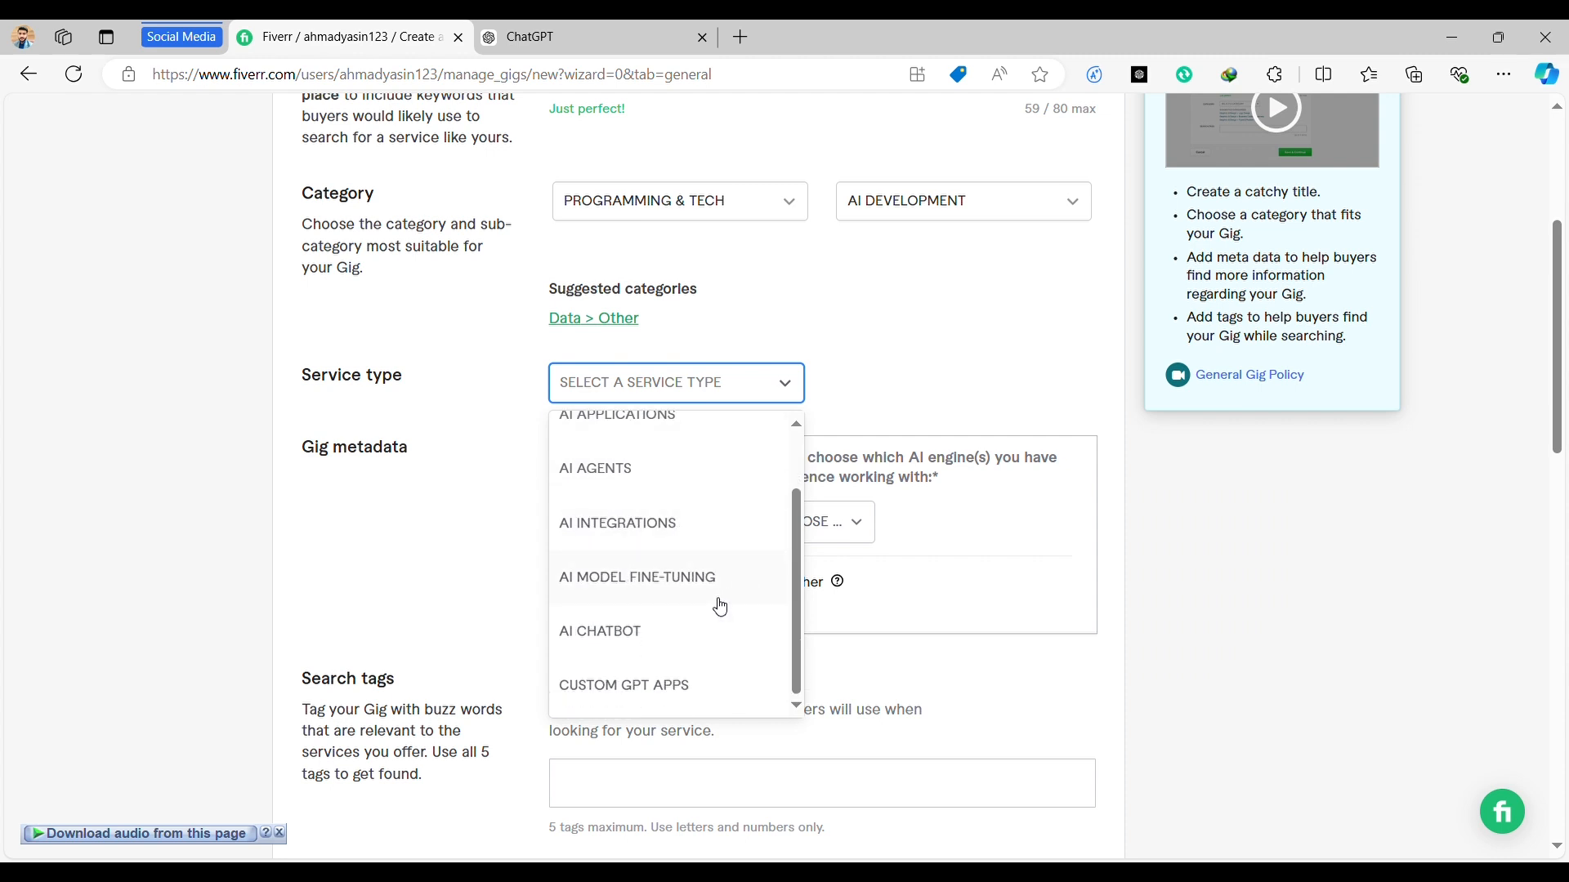
pyautogui.scroll(1, 719, 605)
pyautogui.click(658, 619)
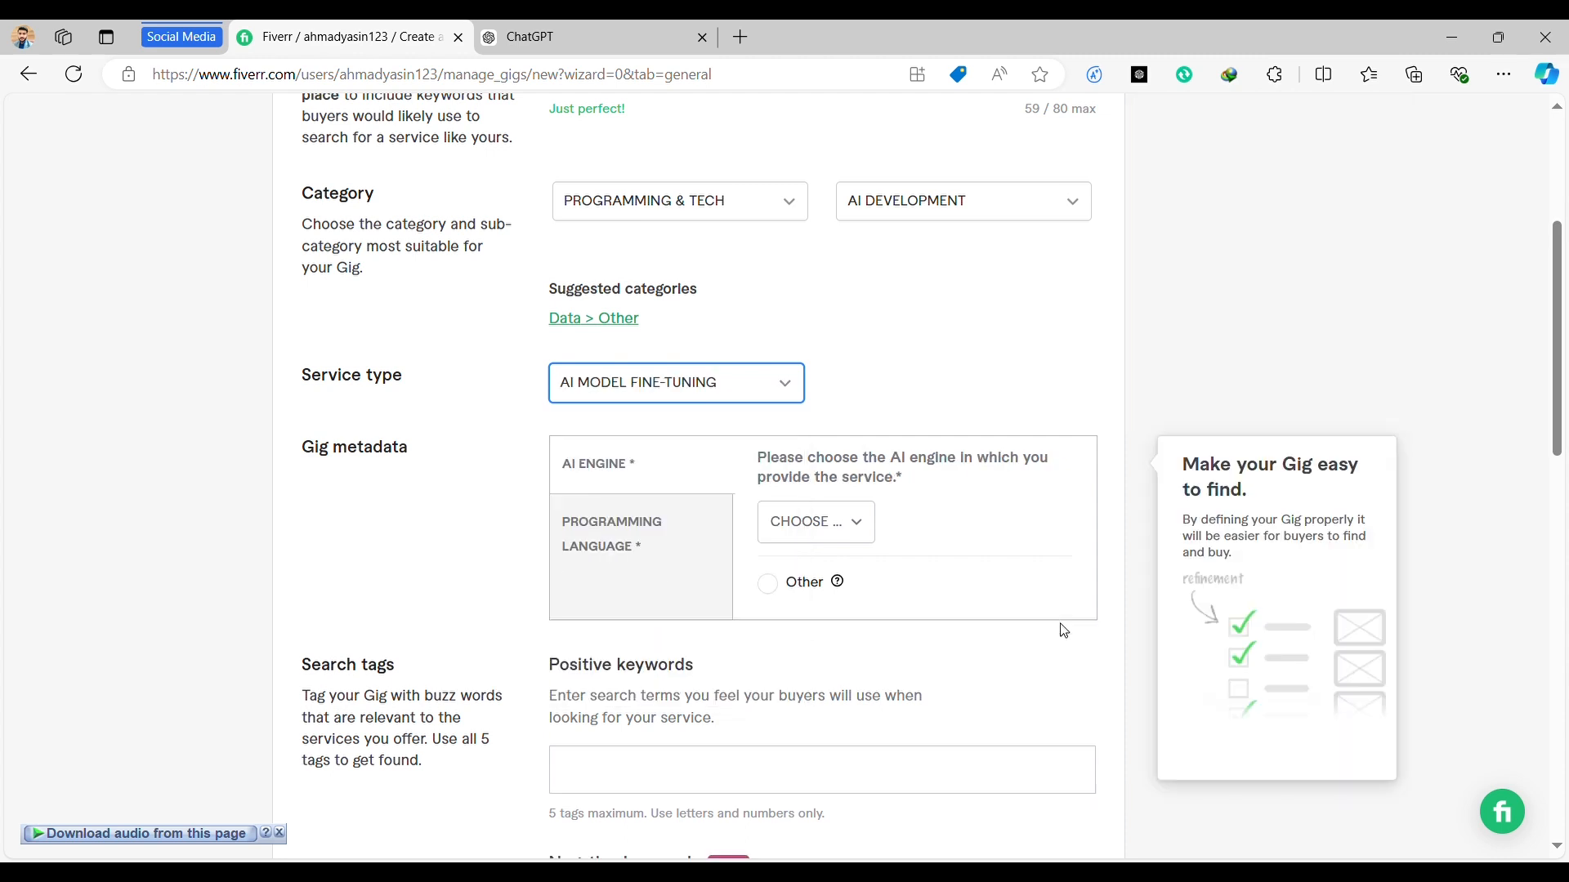
# Choose PyTorch as the AI engine in the gig metadata.
pyautogui.click(819, 540)
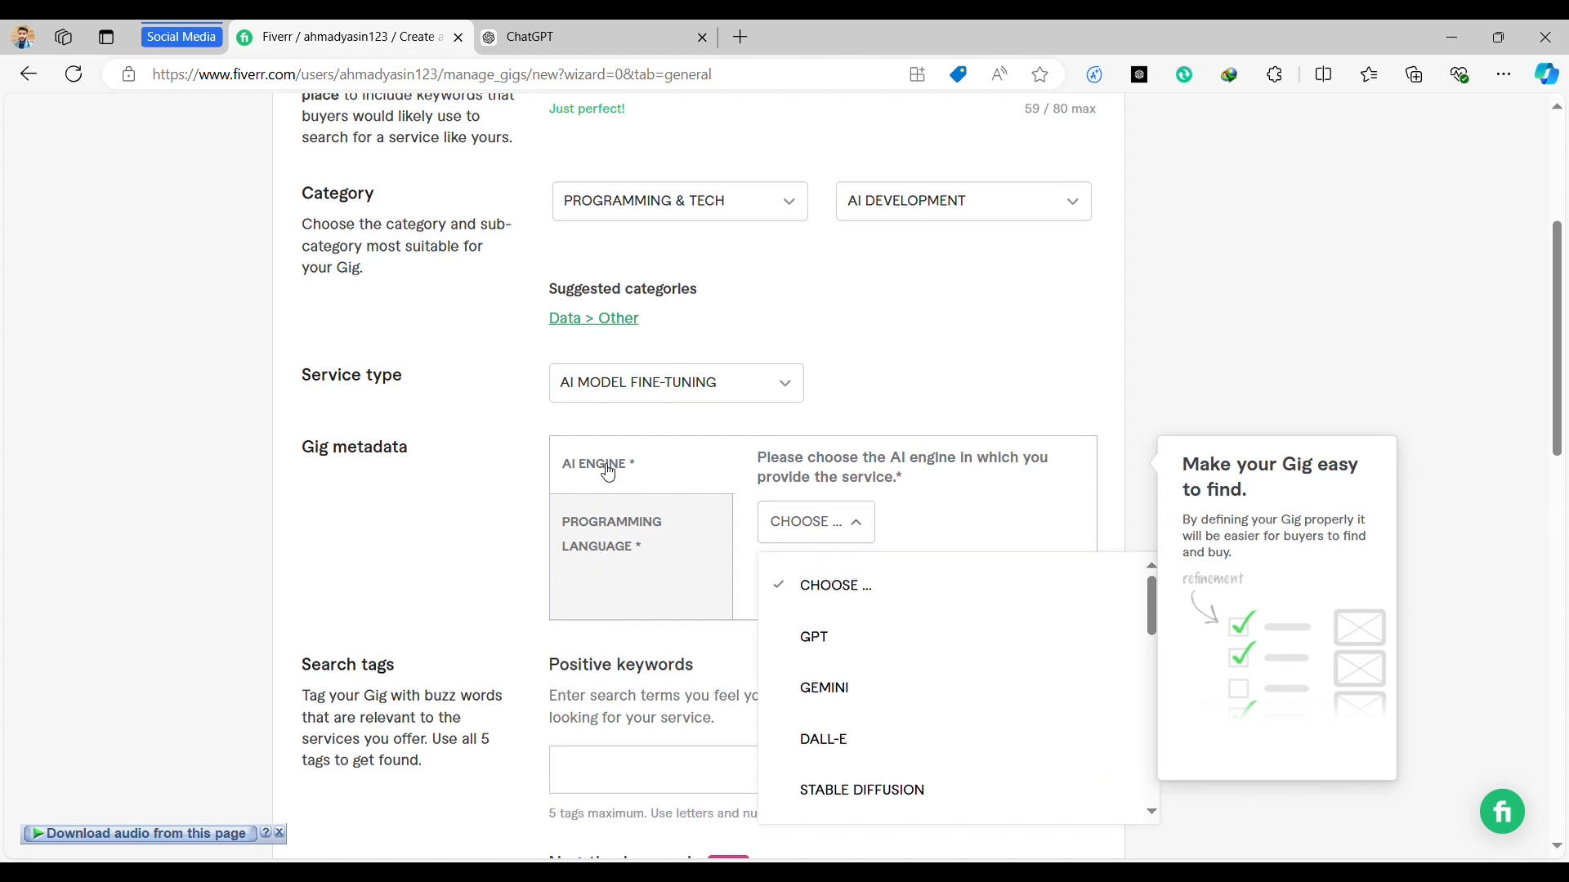
pyautogui.scroll(-1, 961, 721)
pyautogui.scroll(-10, 964, 720)
pyautogui.scroll(-2, 963, 720)
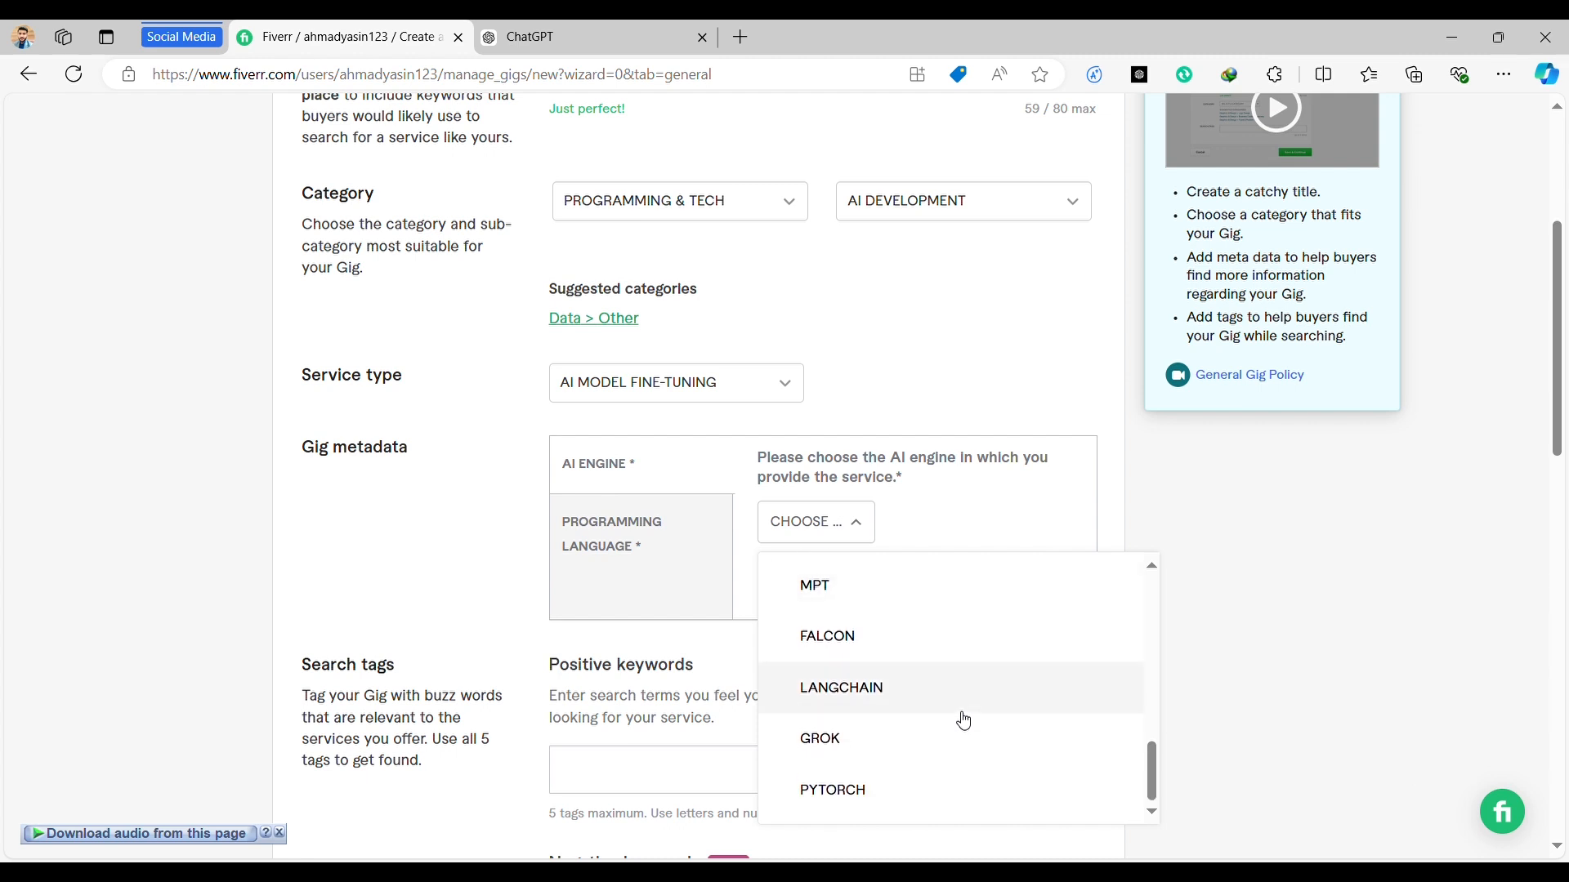
pyautogui.click(912, 786)
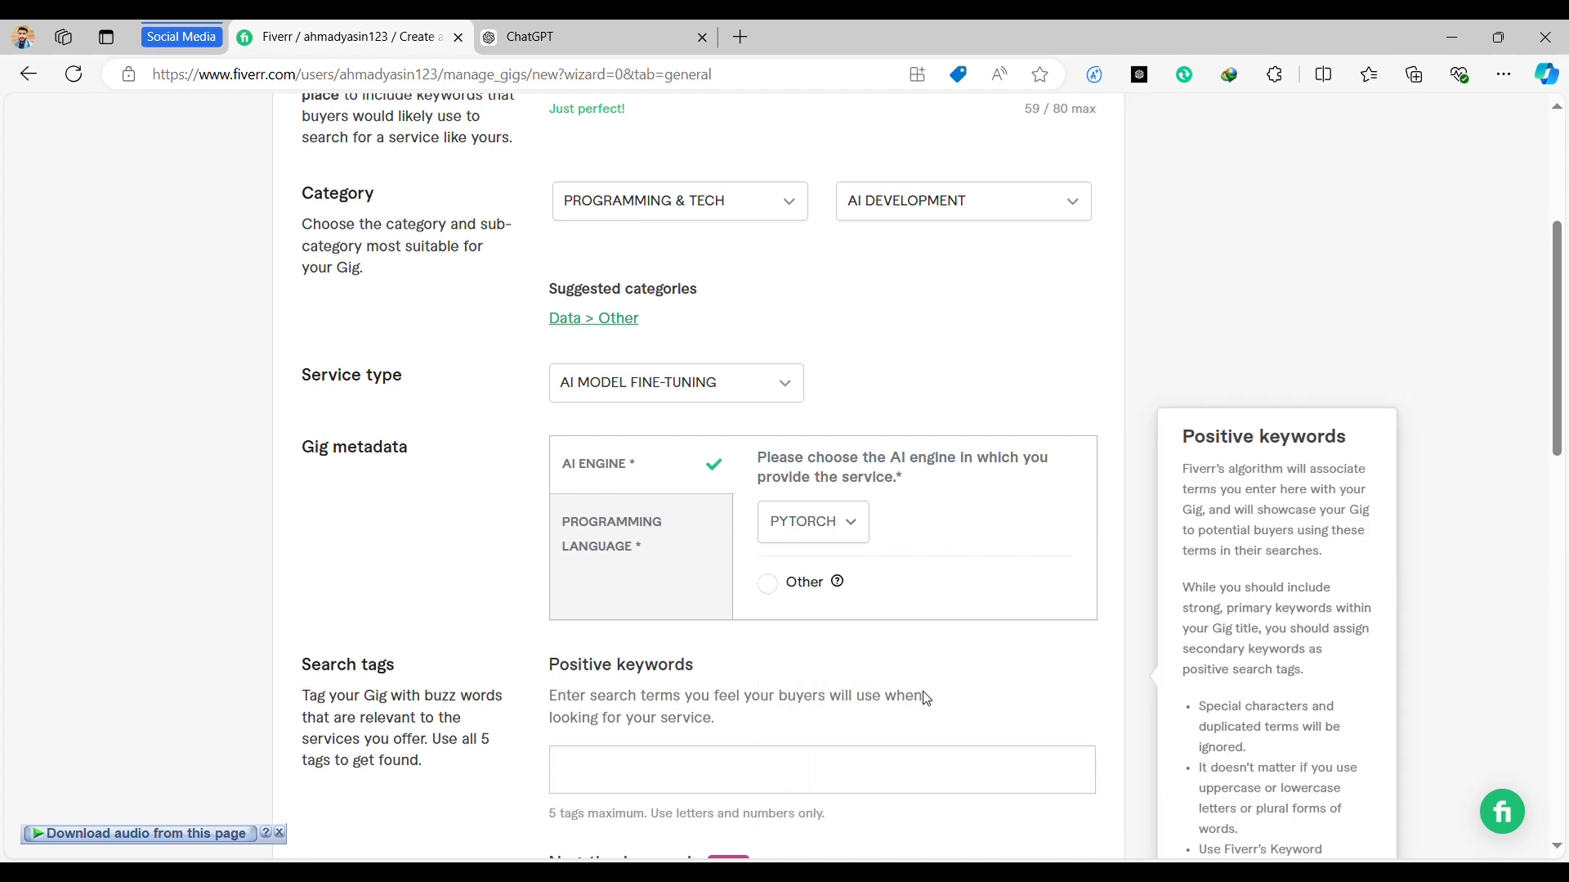
pyautogui.click(812, 543)
pyautogui.scroll(10, 858, 686)
pyautogui.scroll(-12, 1054, 680)
pyautogui.click(1055, 680)
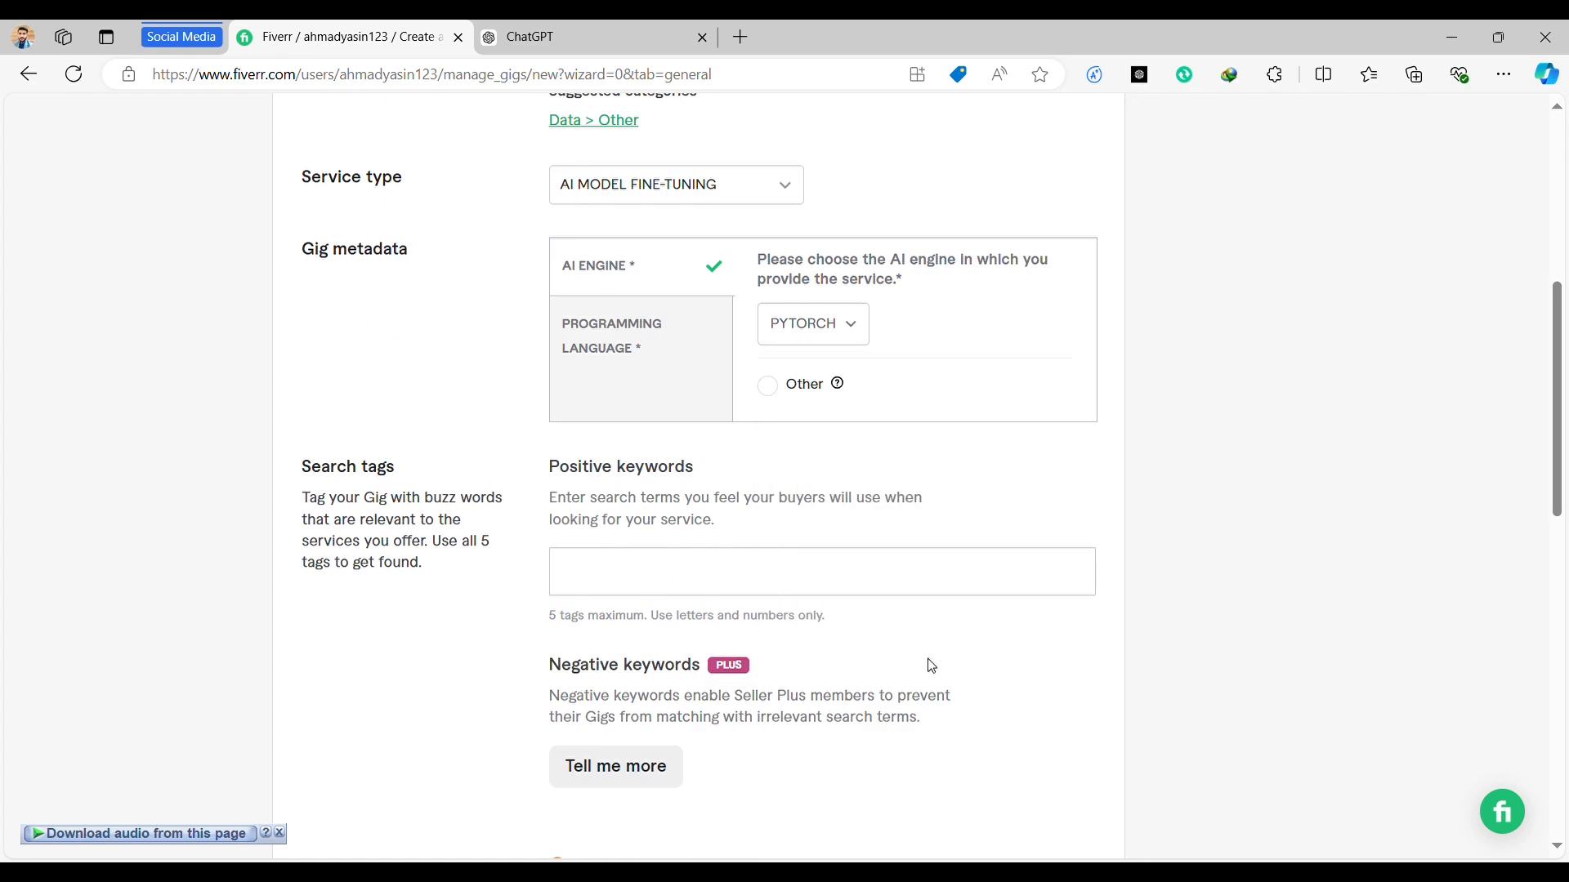
# Select Python, Tensorflow and TypeScript as the programming languages in the gig metadata.
pyautogui.click(638, 356)
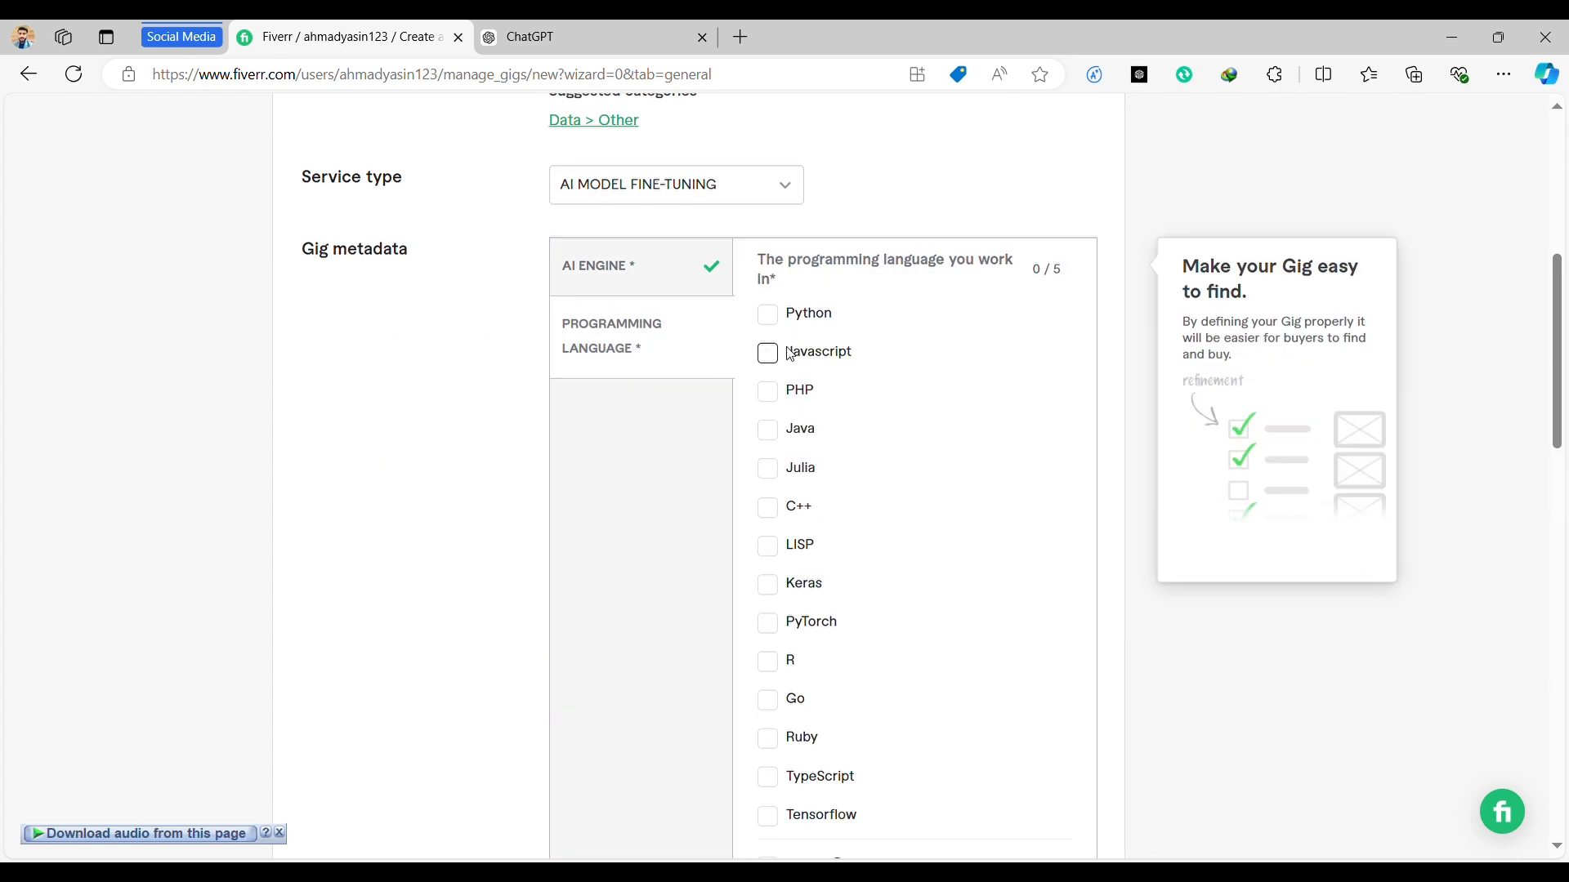
pyautogui.click(770, 315)
pyautogui.scroll(-3, 911, 581)
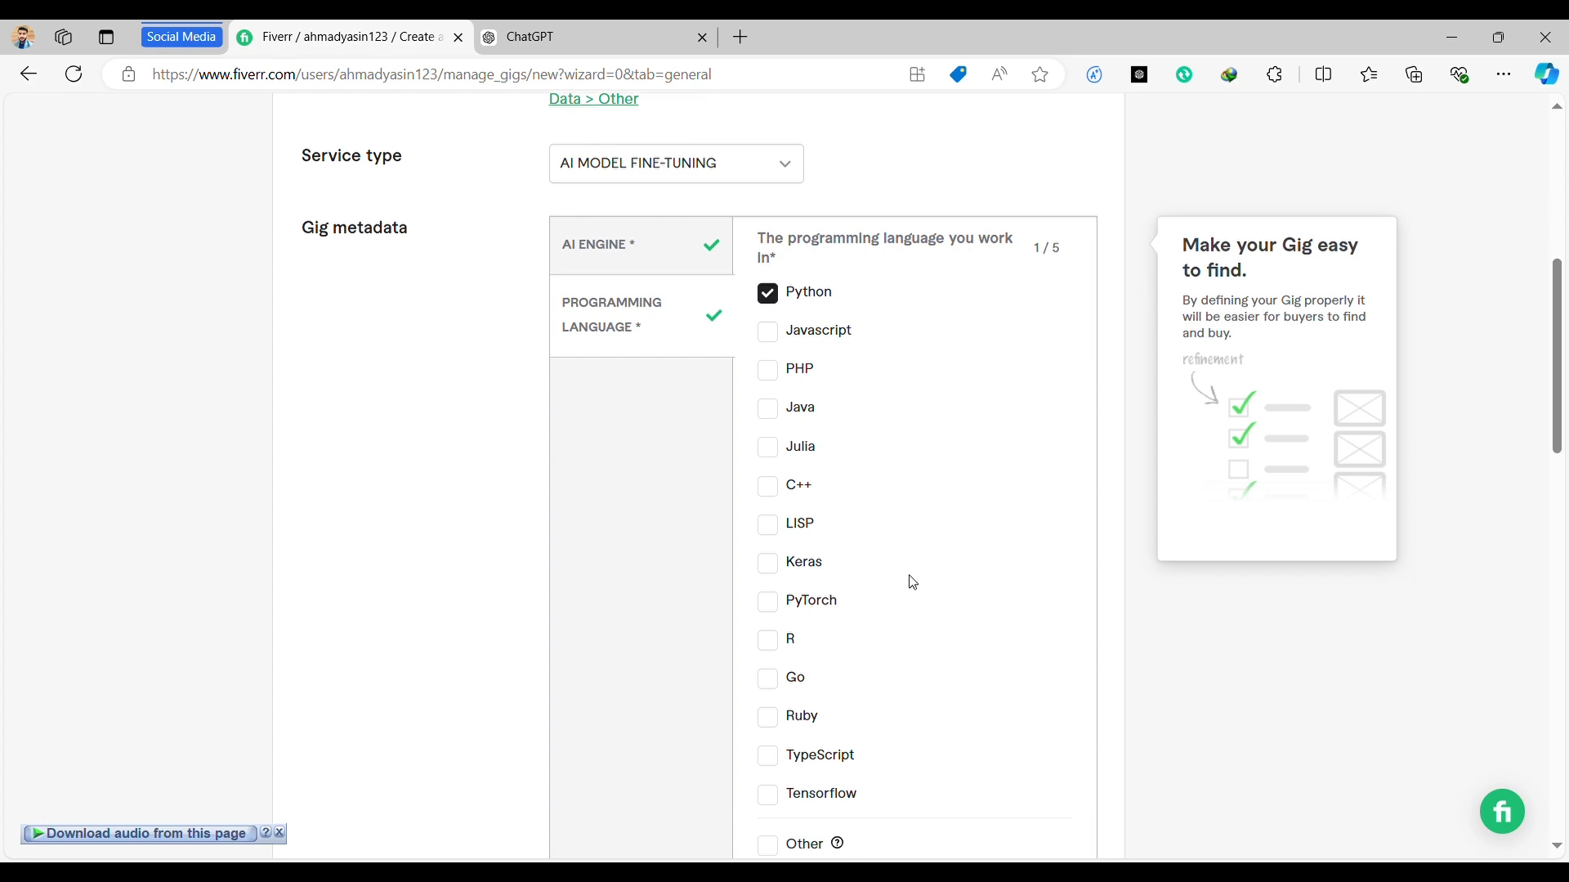
pyautogui.scroll(1, 908, 582)
pyautogui.click(768, 584)
pyautogui.scroll(1, 947, 535)
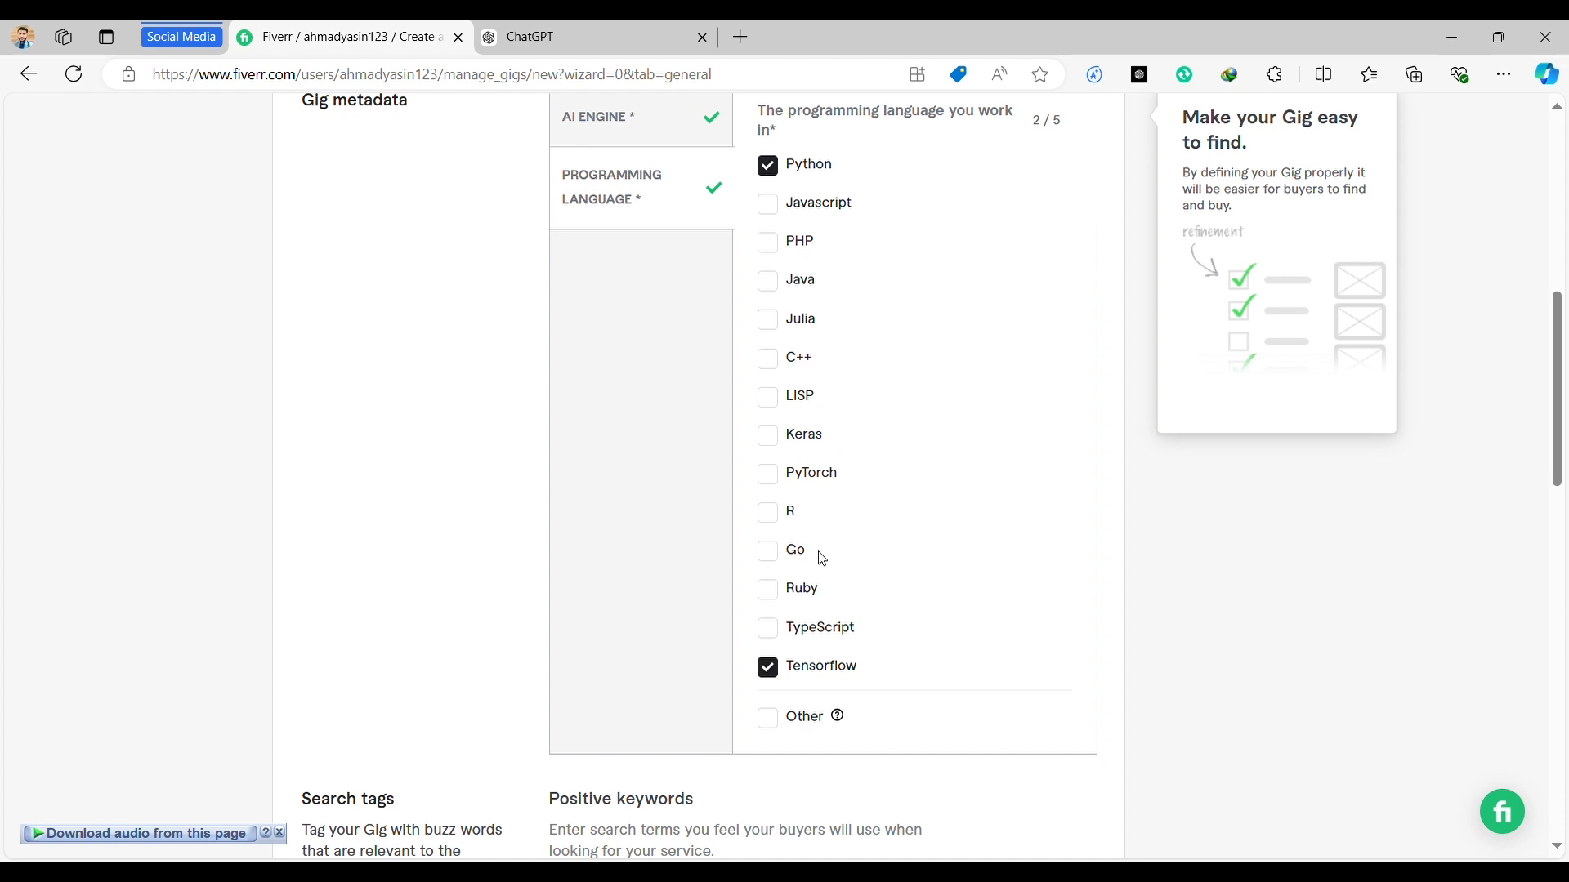
pyautogui.click(769, 630)
# Copy the keyword "Deep learning model deployment" from the ChatGPT answer and add it as a positive search tag in the Fiverr gig.
pyautogui.scroll(-4, 770, 635)
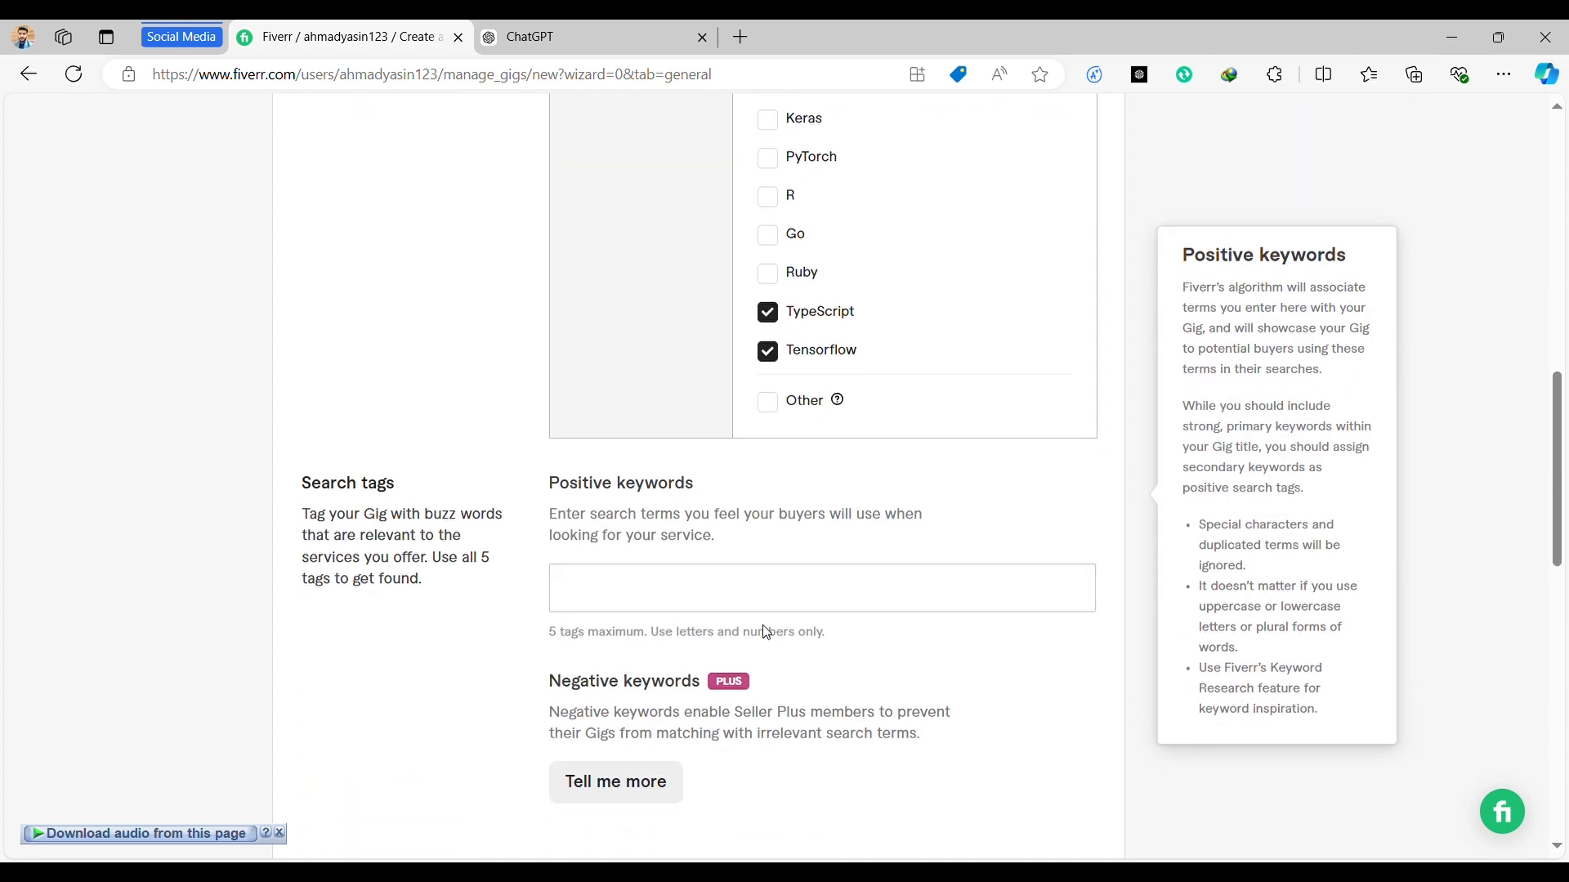
pyautogui.click(648, 524)
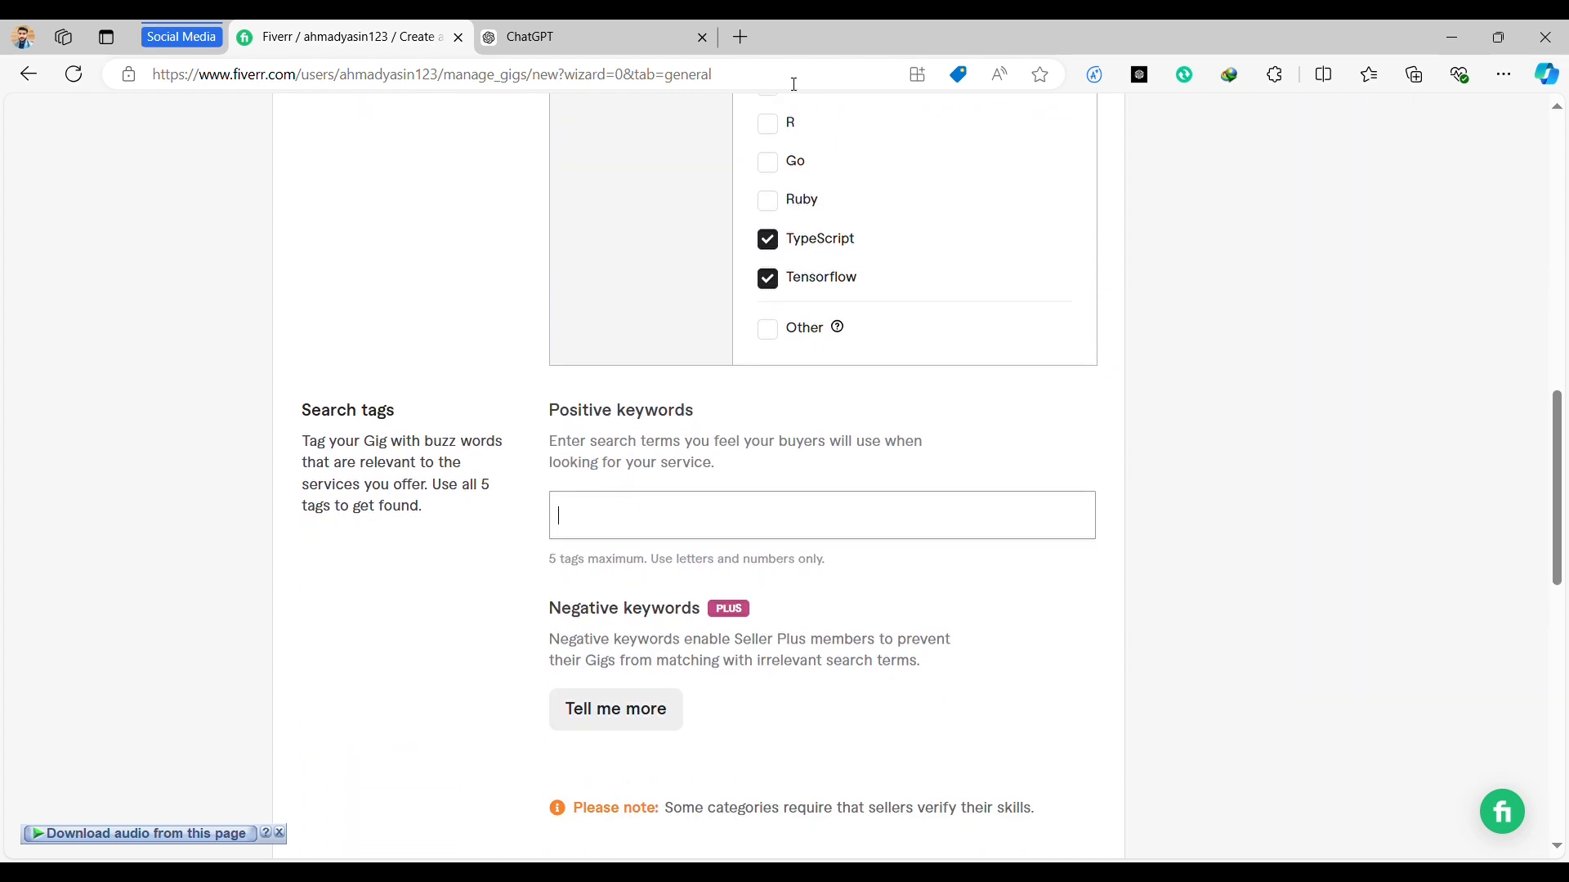
pyautogui.click(531, 37)
pyautogui.scroll(-1, 768, 400)
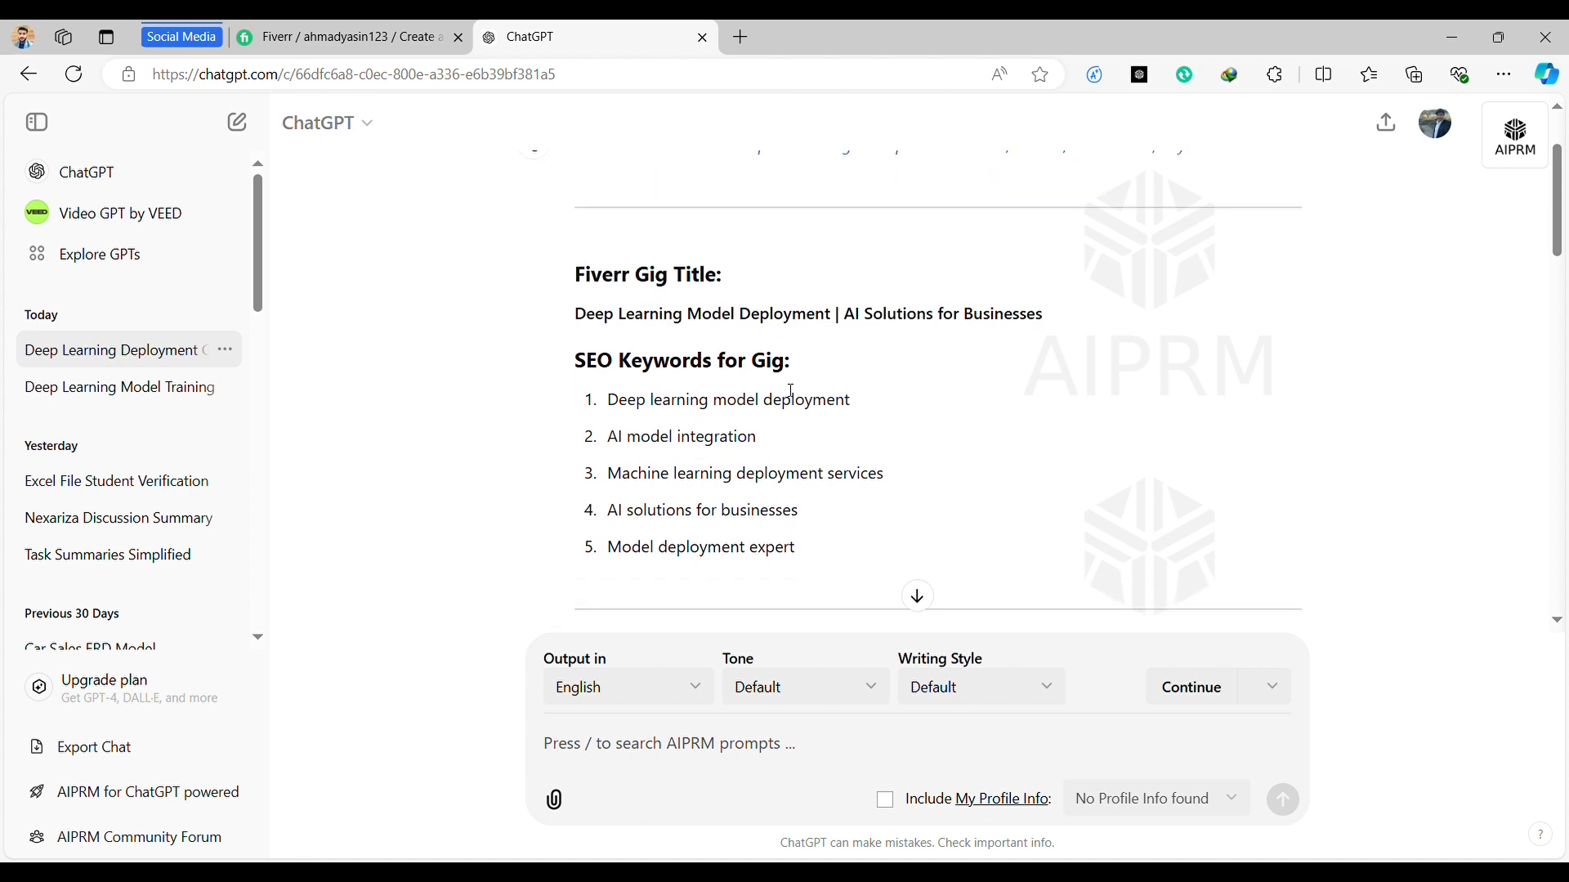
pyautogui.moveTo(859, 404); pyautogui.dragTo(619, 399)
pyautogui.hotkey('ctrl', 'c')
pyautogui.hotkey('ctrl', 'shift', 'Tab')
pyautogui.click(666, 529)
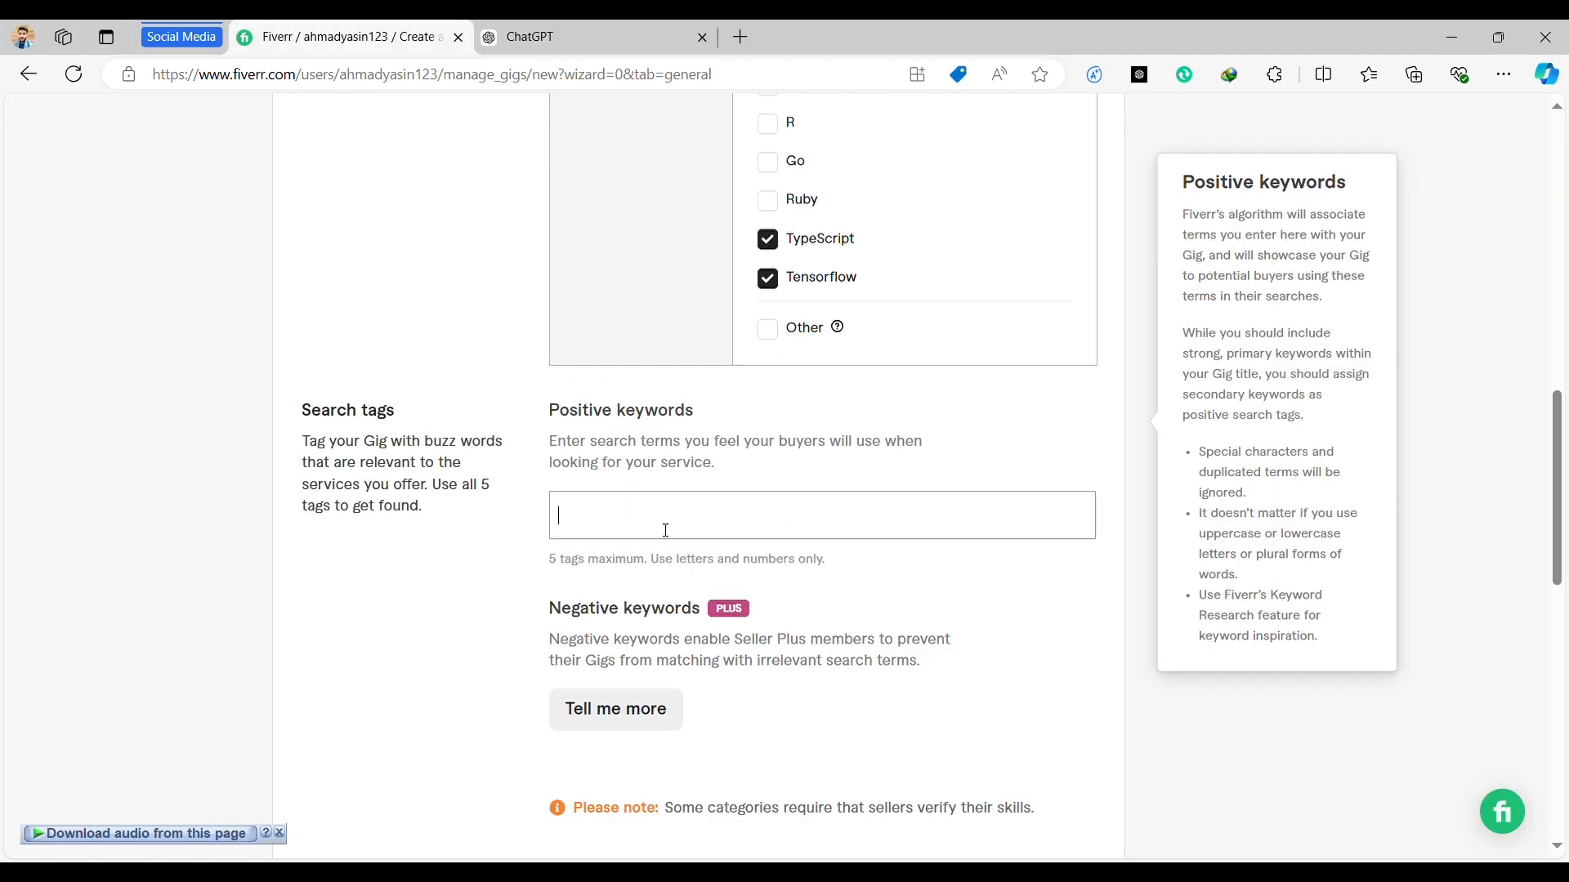
pyautogui.hotkey('ctrl', 'v')
pyautogui.press('Return')
# Copy "AI model integration" from the generated SEO keywords and add it as a search tag.
pyautogui.hotkey('ctrl', 'Tab')
pyautogui.moveTo(774, 441); pyautogui.dragTo(611, 448)
pyautogui.hotkey('ctrl', 'c')
pyautogui.hotkey('ctrl', 'shift', 'Tab')
pyautogui.hotkey('ctrl', 'v')
pyautogui.press('Return')
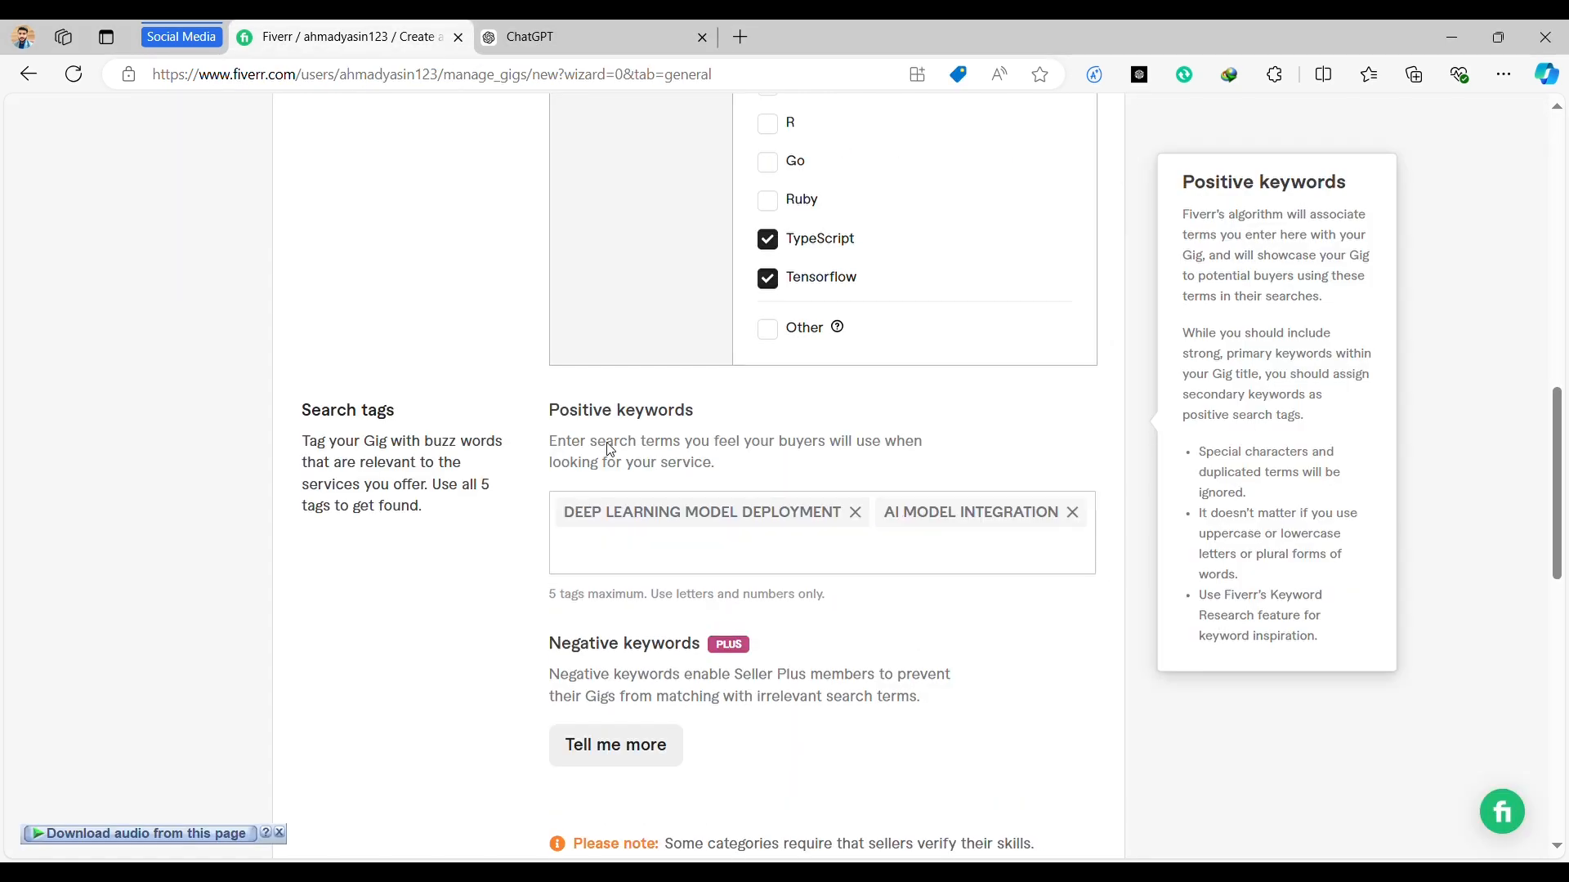
# Copy "Machine learning deployment services" from the generated SEO keywords and add it as a search tag.
pyautogui.hotkey('ctrl', 'Tab')
pyautogui.scroll(-2, 733, 427)
pyautogui.moveTo(888, 350); pyautogui.dragTo(592, 342)
pyautogui.hotkey('ctrl', 'c')
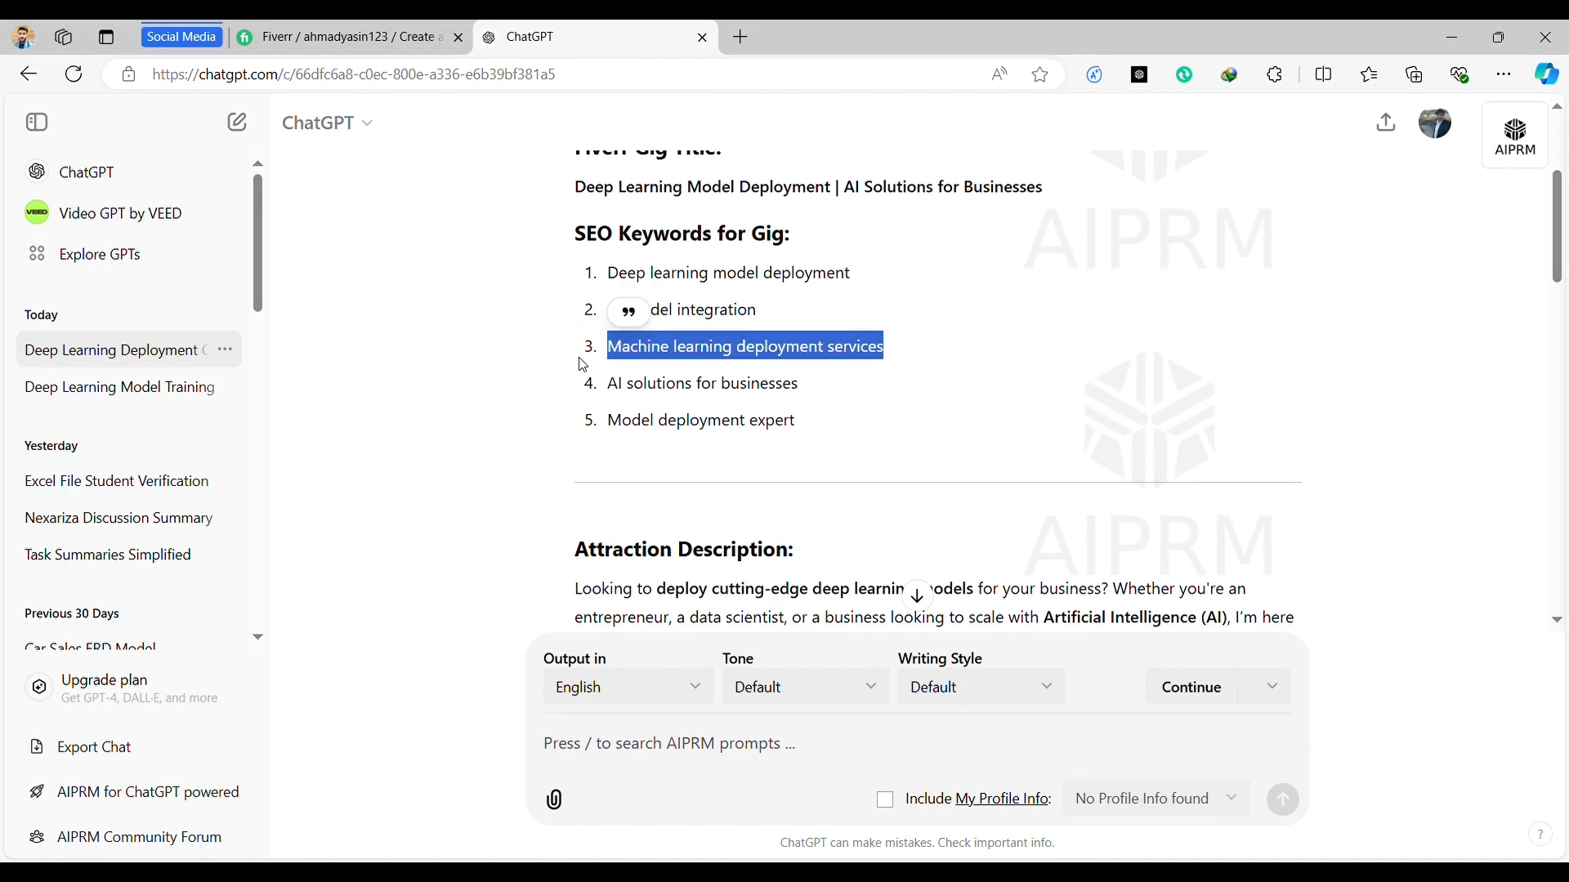
pyautogui.hotkey('ctrl', 'shift', 'Tab')
pyautogui.hotkey('ctrl', 'v')
pyautogui.press('Return')
# Copy "AI solutions for businesses" from the generated SEO keywords and add it as a search tag.
pyautogui.hotkey('ctrl', 'Tab')
pyautogui.moveTo(798, 272); pyautogui.dragTo(613, 267)
pyautogui.hotkey('ctrl', 'c')
pyautogui.hotkey('ctrl', 'shift', 'Tab')
pyautogui.hotkey('ctrl', 'v')
pyautogui.press('Return')
# Copy "Model deployment expert" from the generated SEO keywords and add it as a search tag.
pyautogui.hotkey('ctrl', 'Tab')
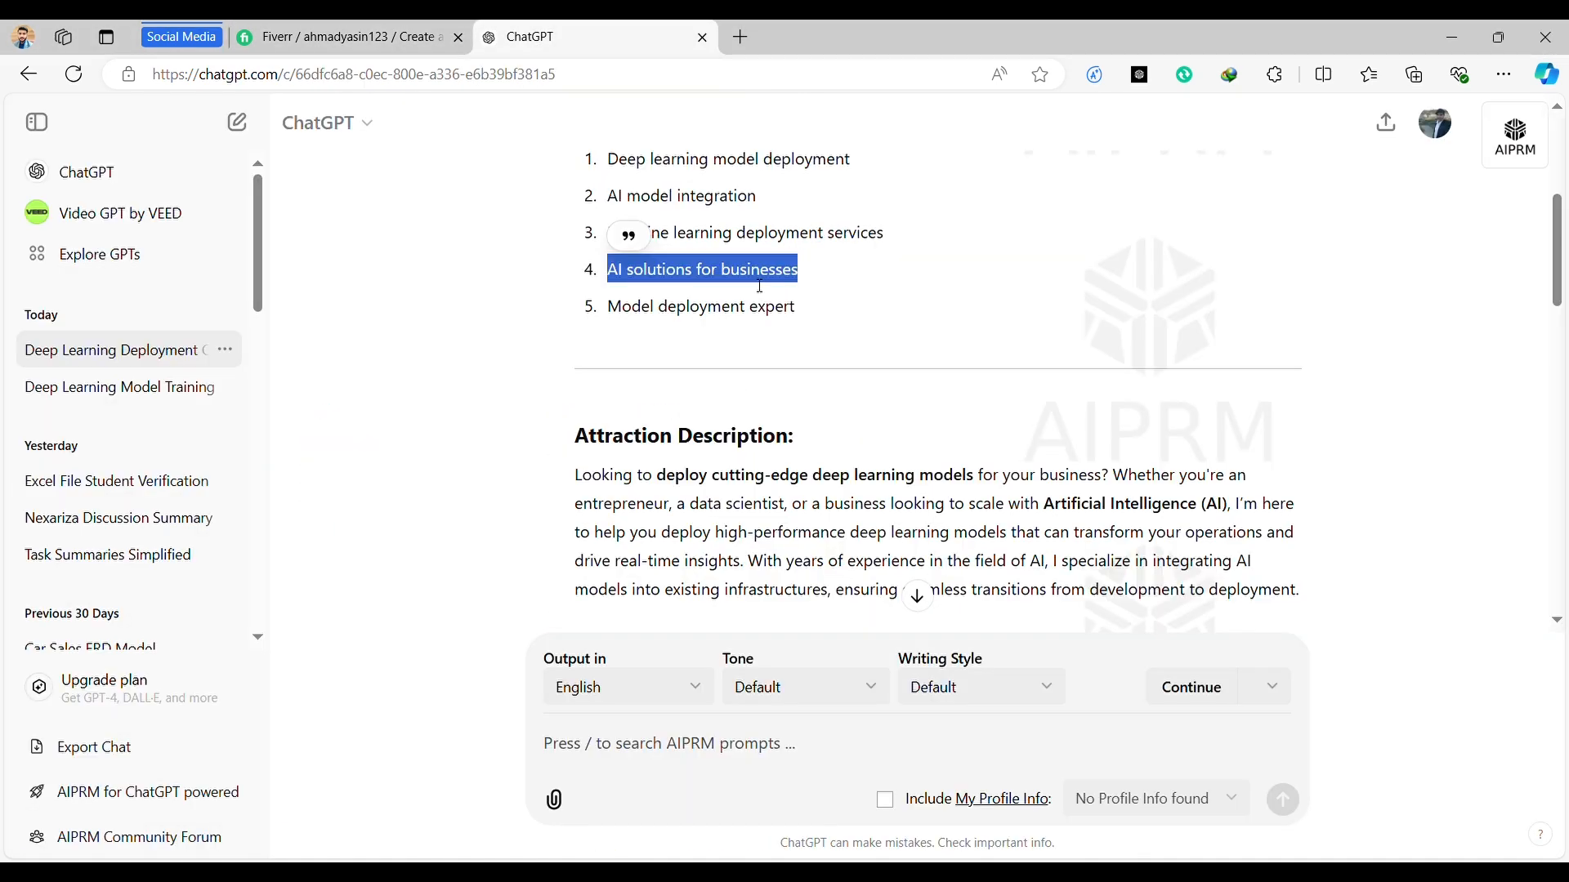
pyautogui.moveTo(805, 311); pyautogui.dragTo(613, 325)
pyautogui.press('alt')
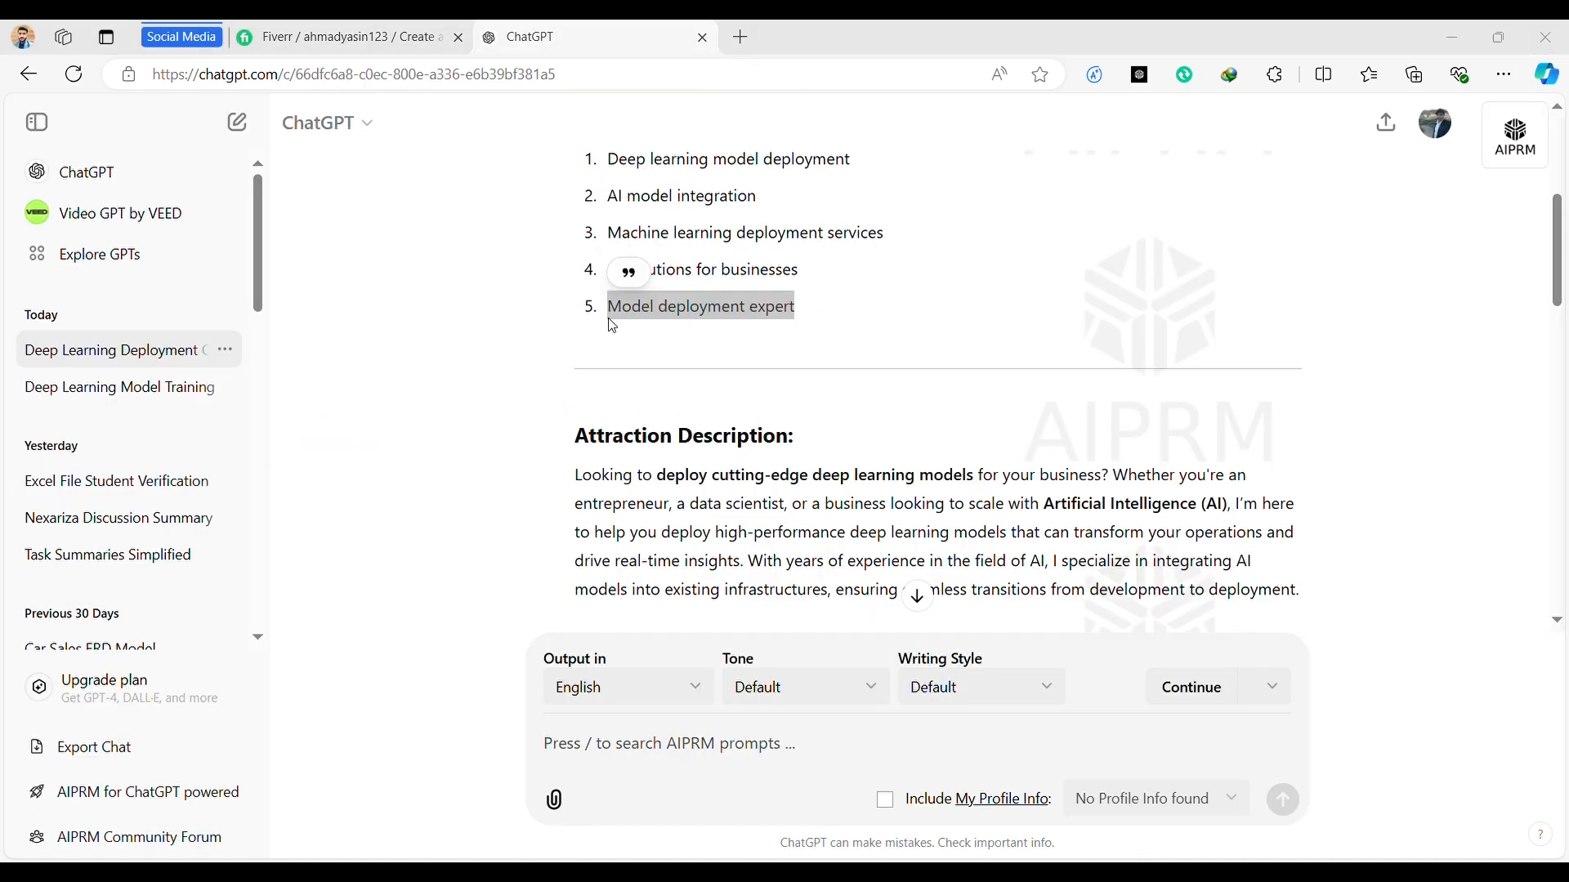
pyautogui.hotkey('ctrl', 'shift', 'Tab')
pyautogui.hotkey('ctrl', 'v')
pyautogui.press('Return')
pyautogui.scroll(-1, 685, 471)
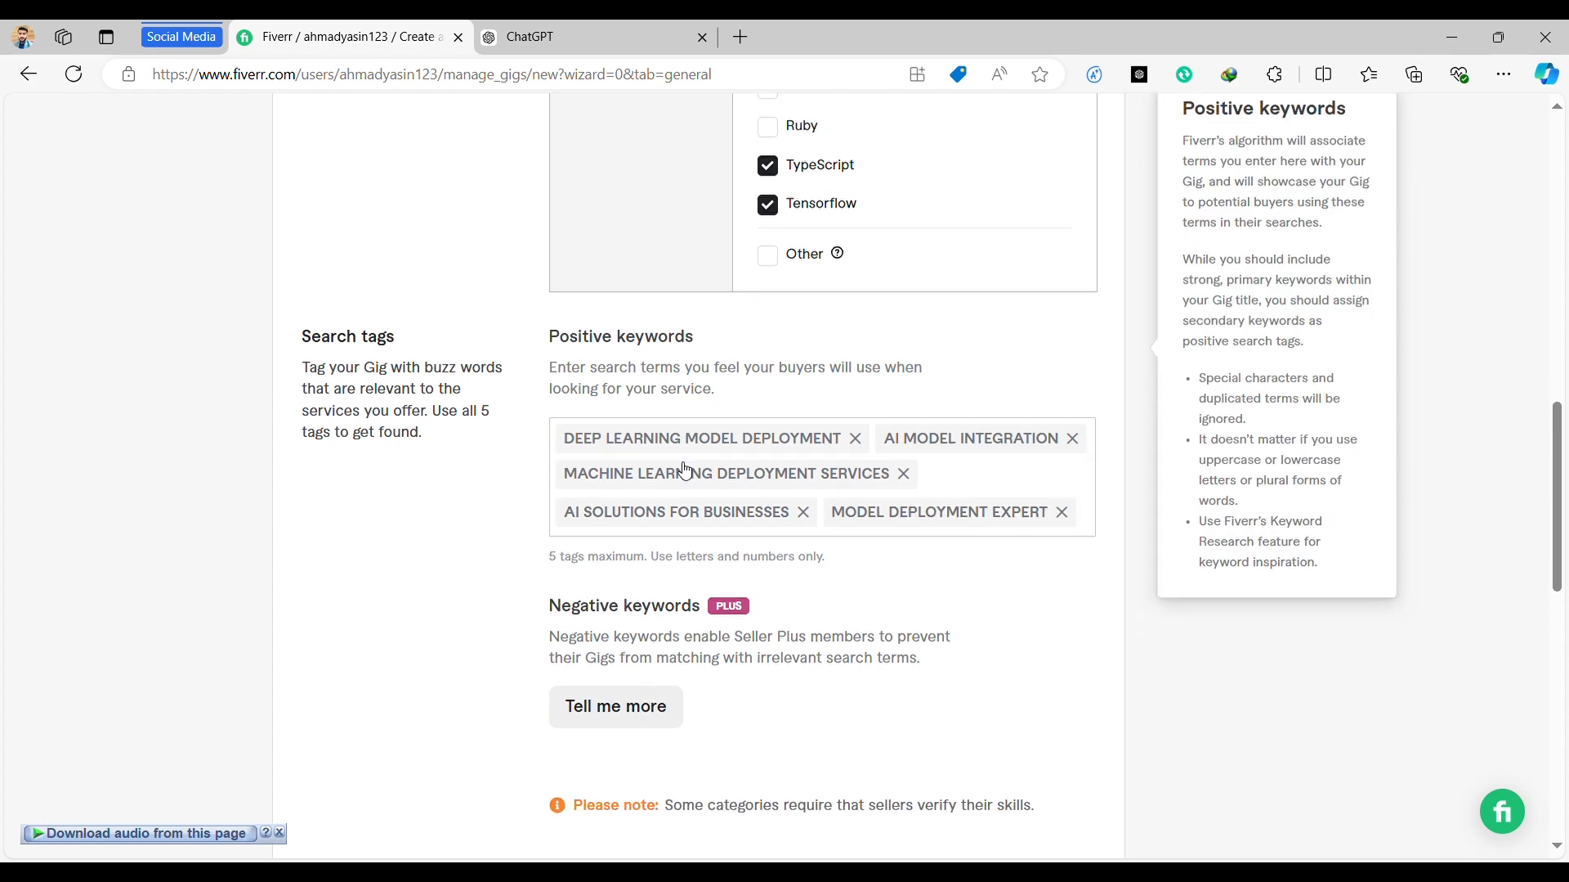
# Reduce the search tags to "AI model integration", "Deep learning model" and "ML deployment", and save the overview to continue to the pricing section.
pyautogui.scroll(-2, 685, 471)
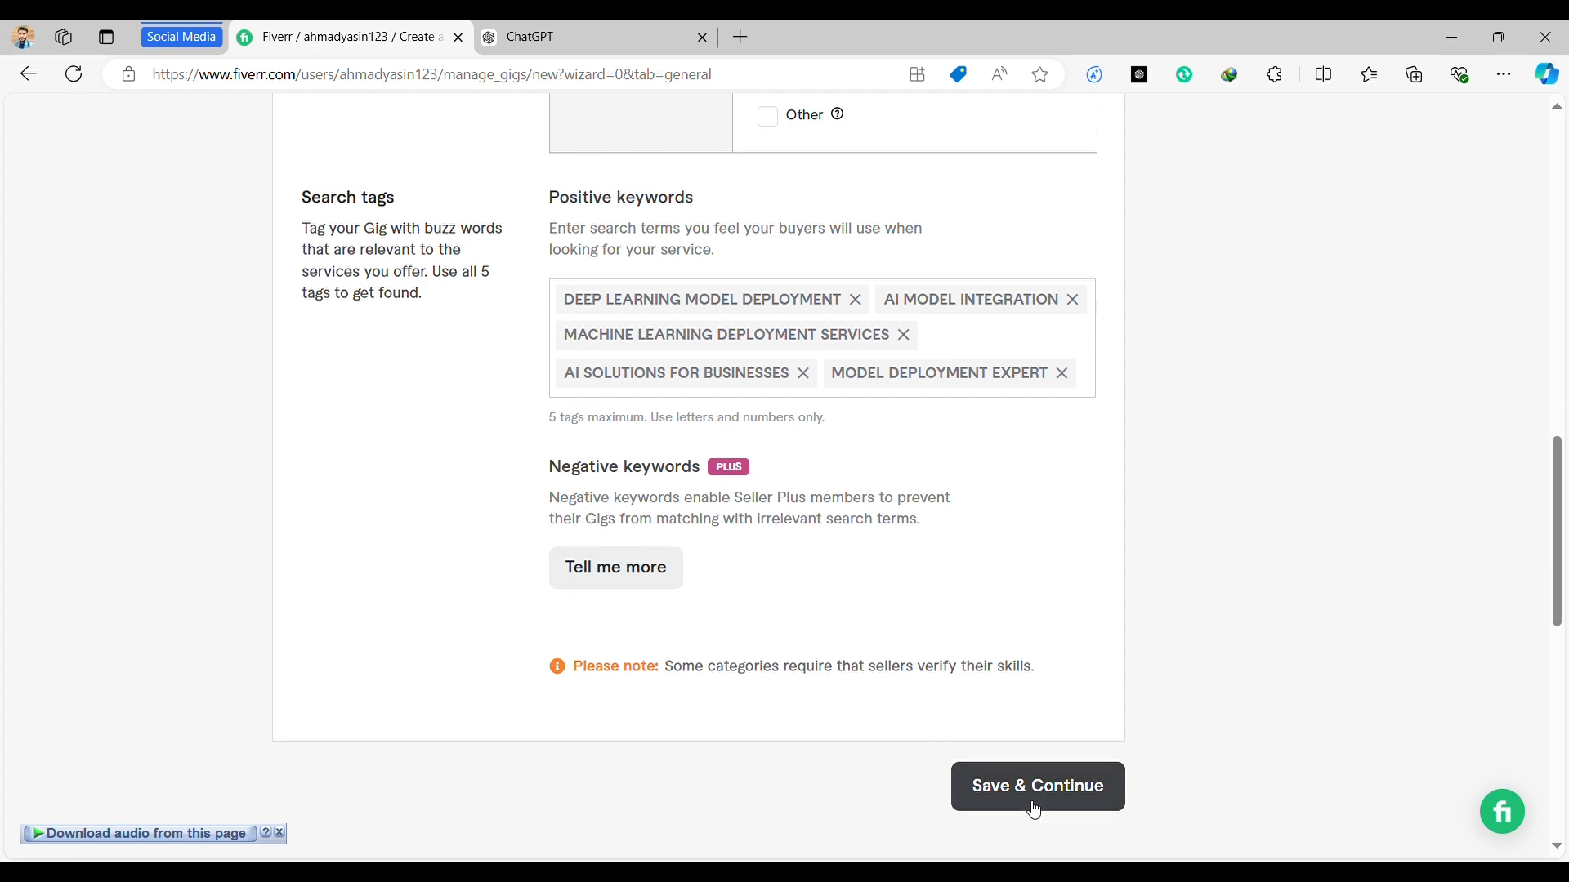
pyautogui.click(1064, 790)
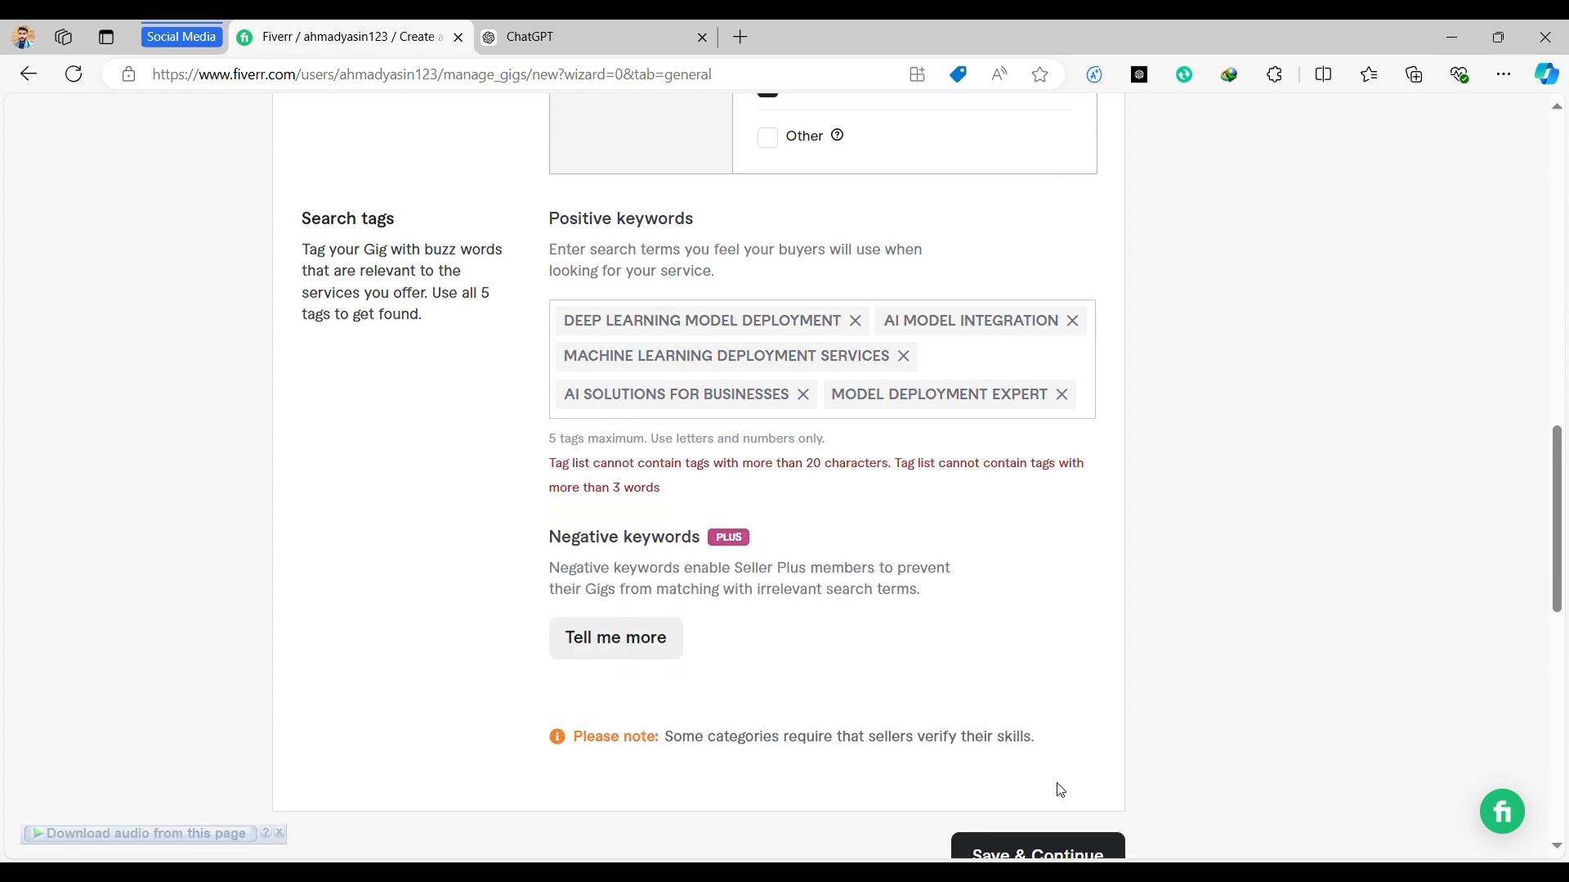
pyautogui.click(1091, 376)
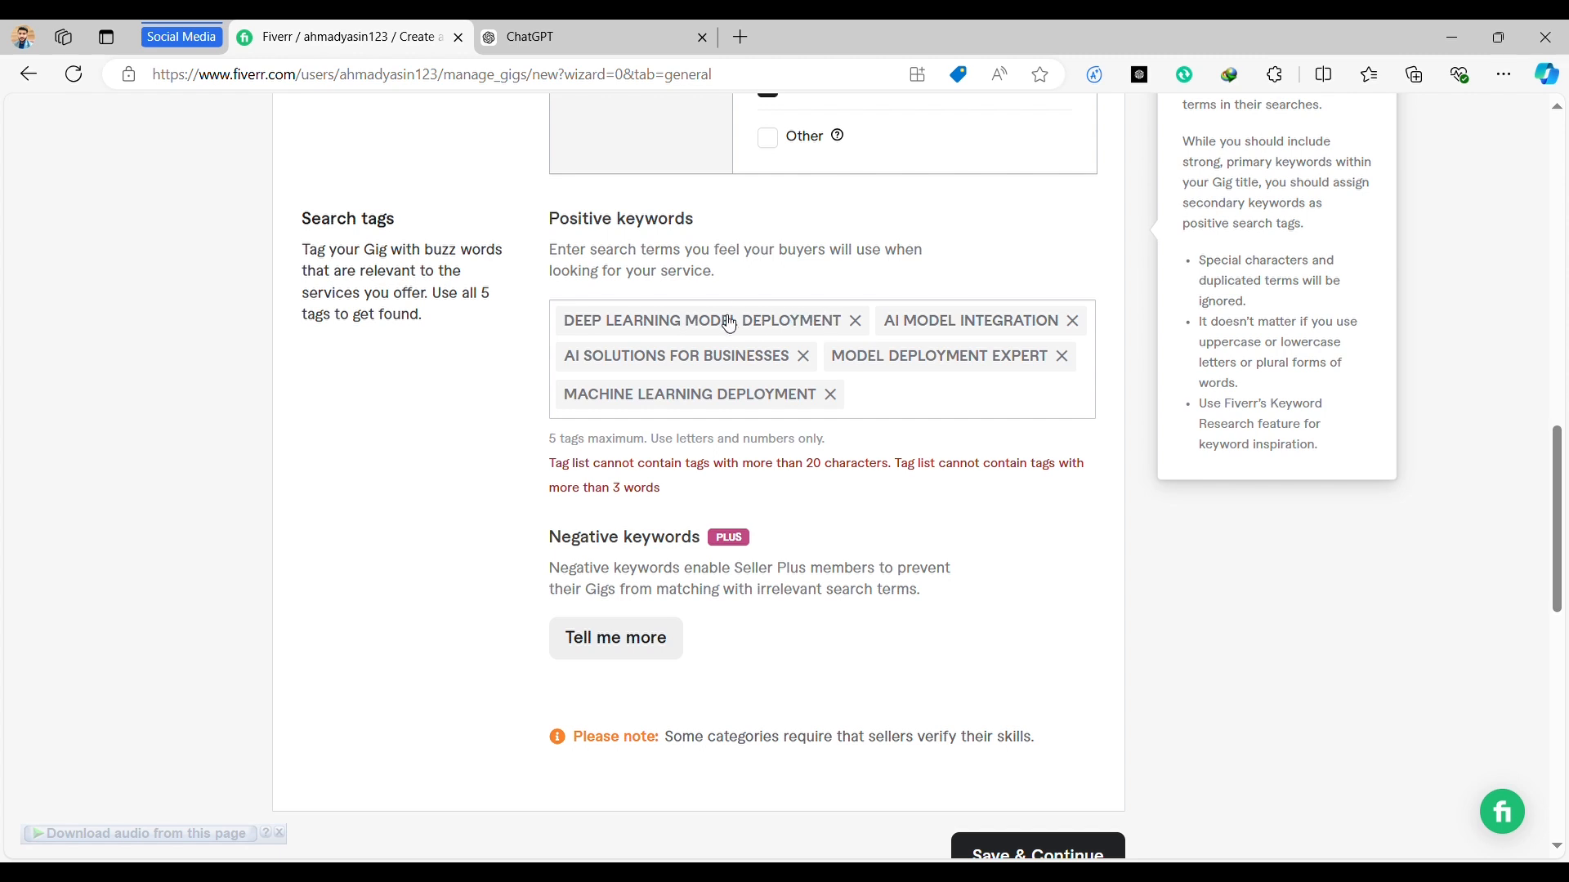
pyautogui.click(863, 323)
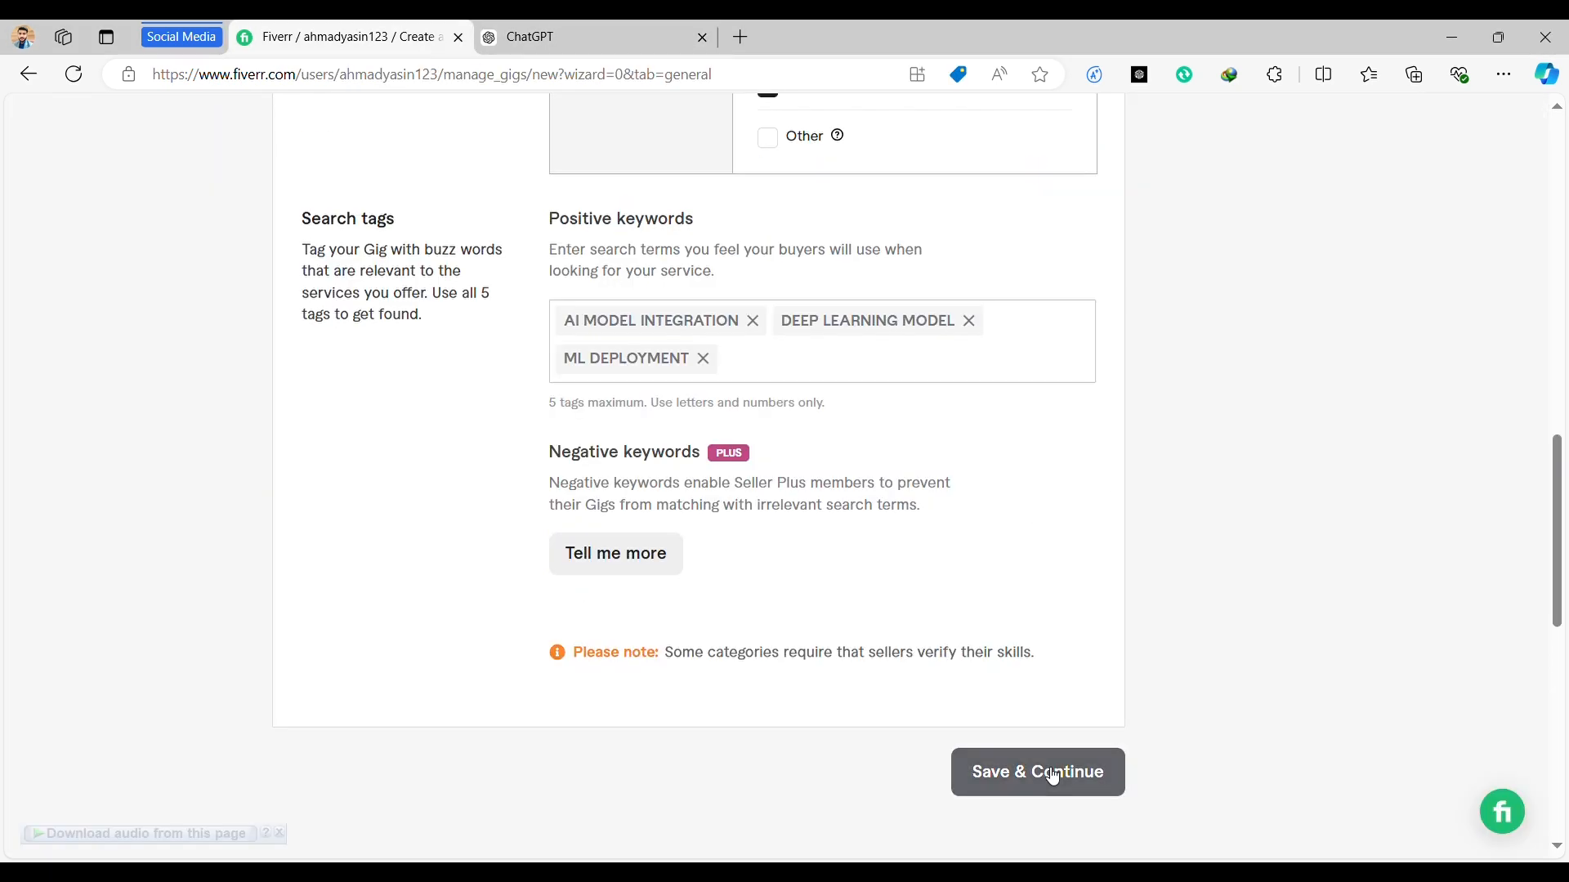
pyautogui.click(1049, 773)
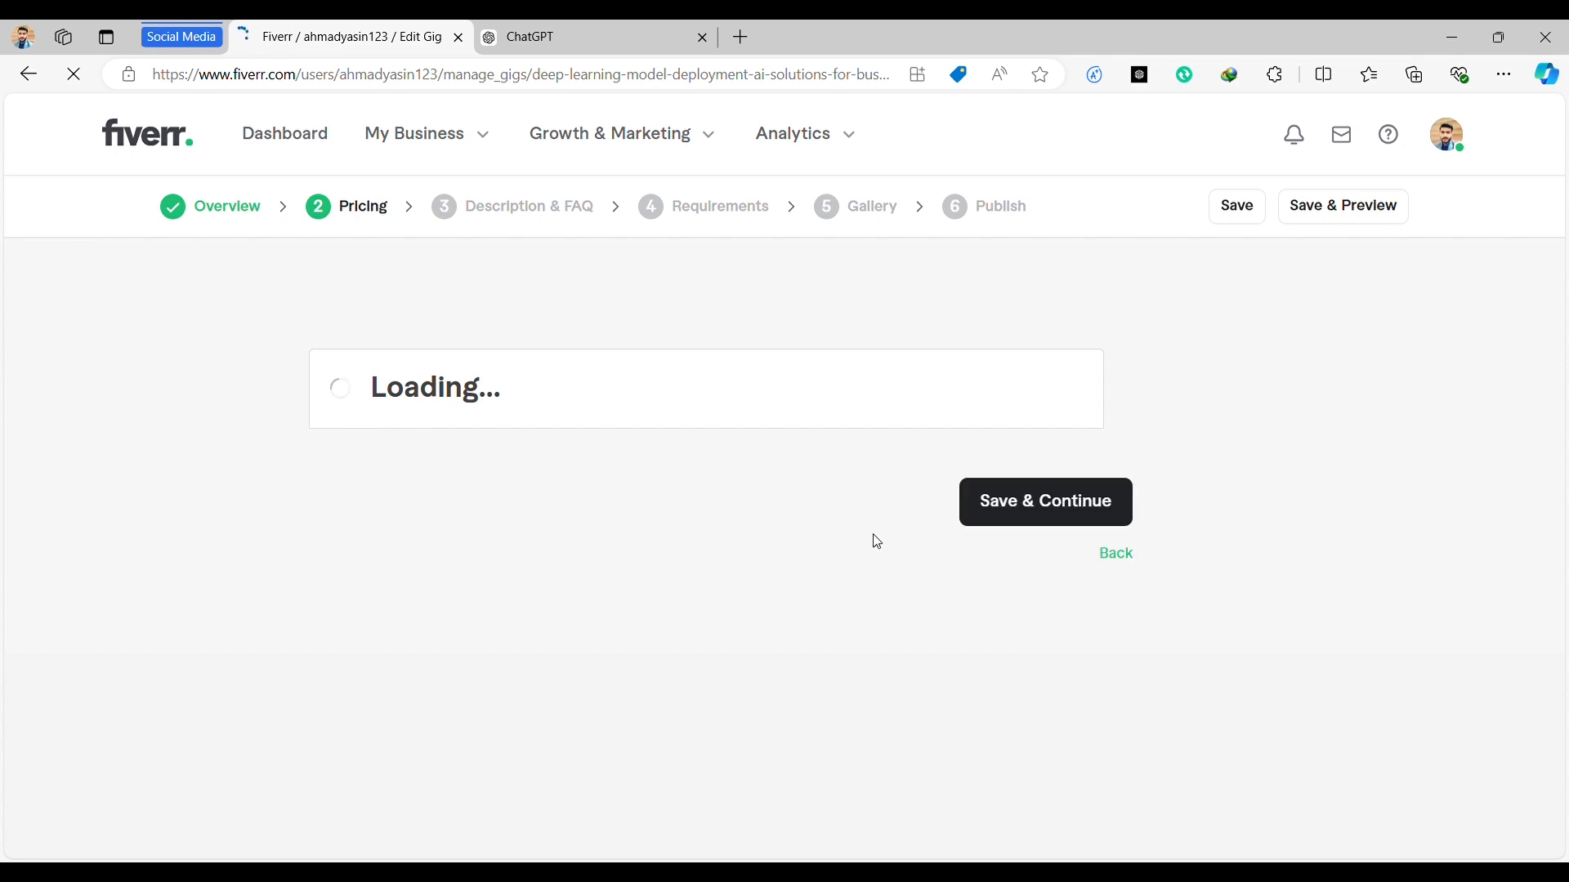
pyautogui.scroll(-3, 880, 542)
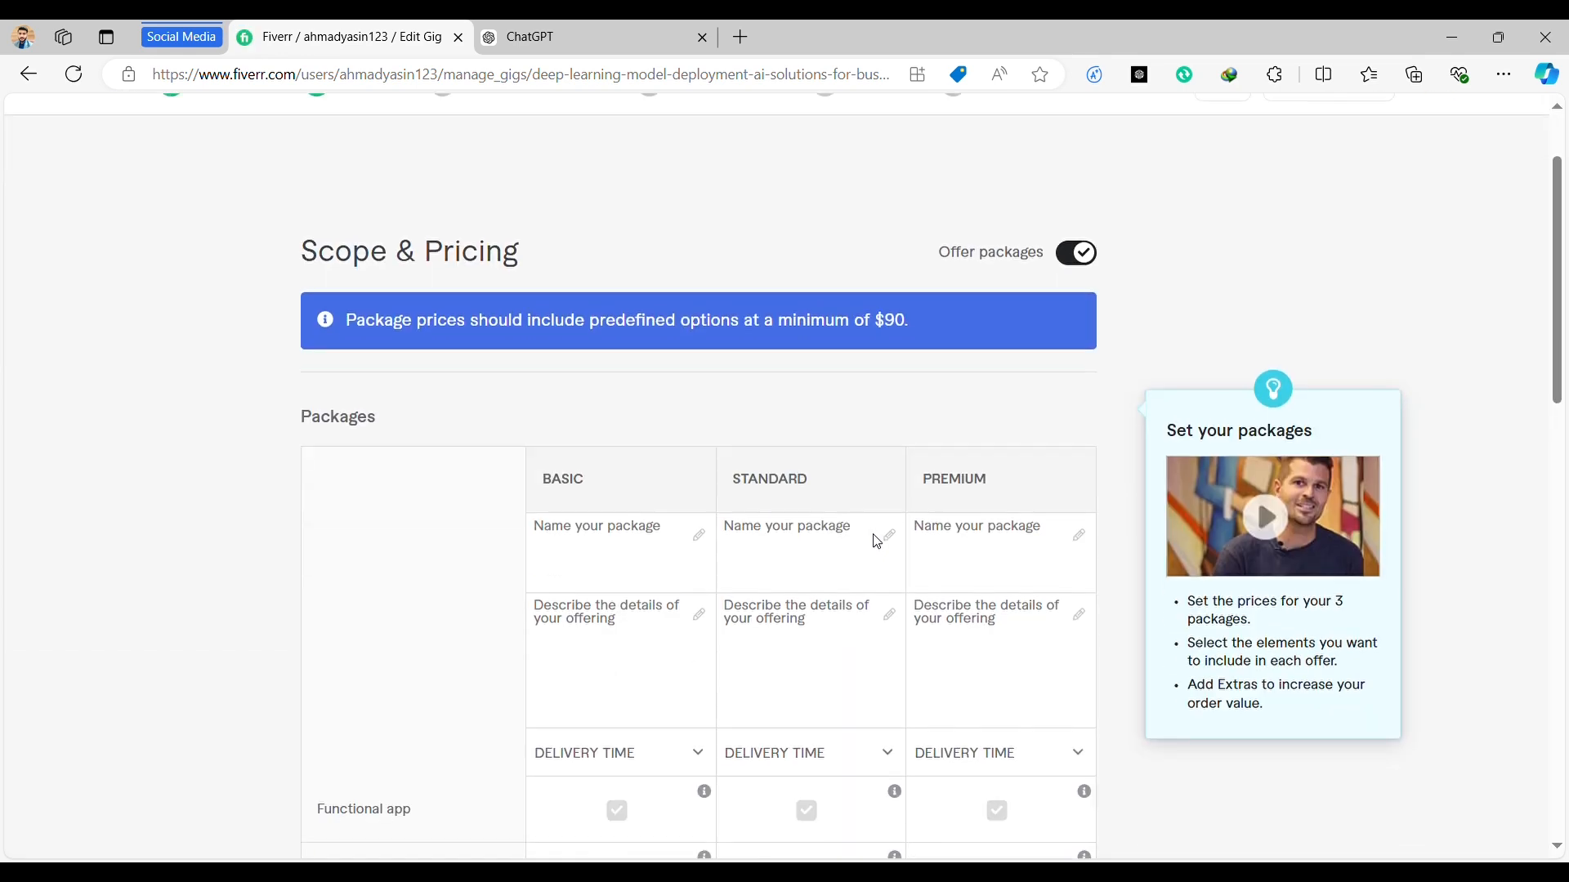
pyautogui.scroll(1, 698, 501)
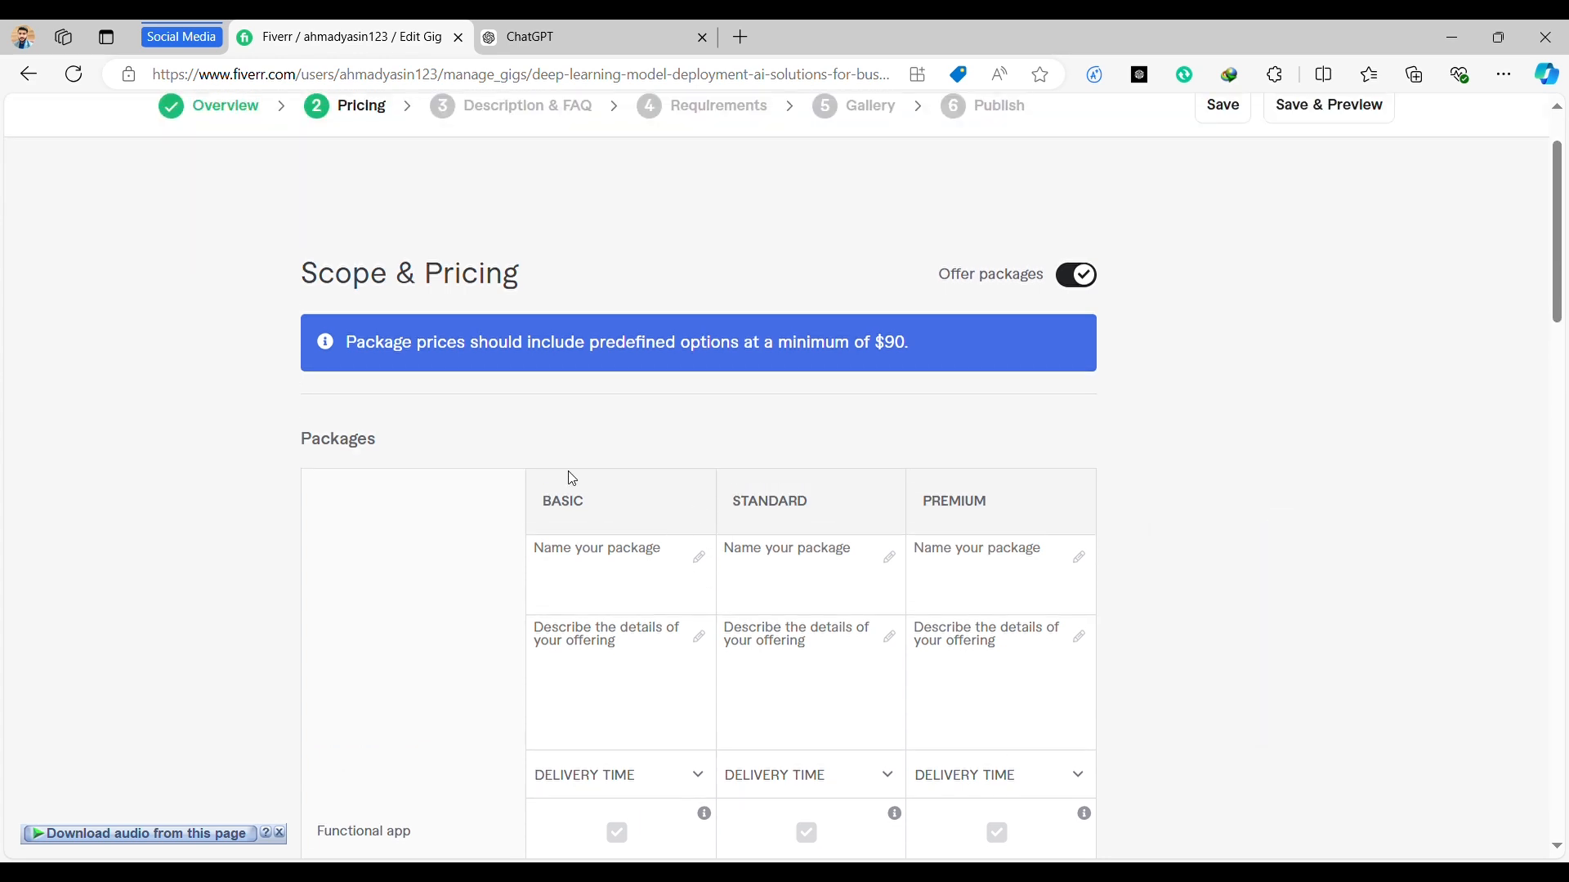
pyautogui.scroll(-2, 570, 476)
pyautogui.scroll(-1, 572, 478)
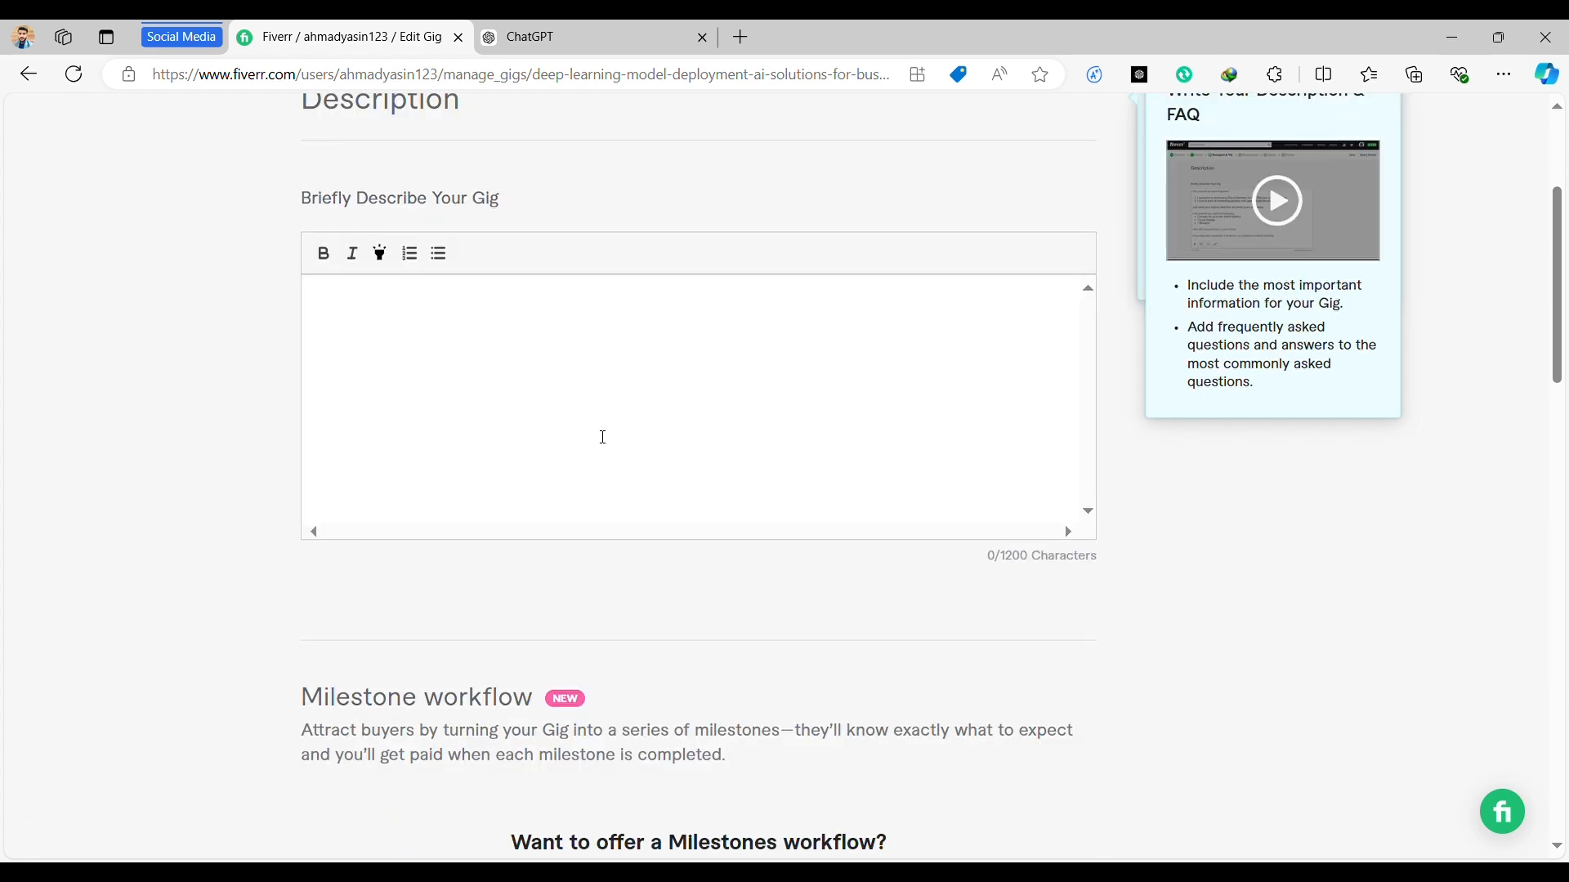
# Copy the generated "Short Attractive Description (Expanded)" paragraph from ChatGPT and paste it into the gig description on Fiverr.
pyautogui.click(608, 28)
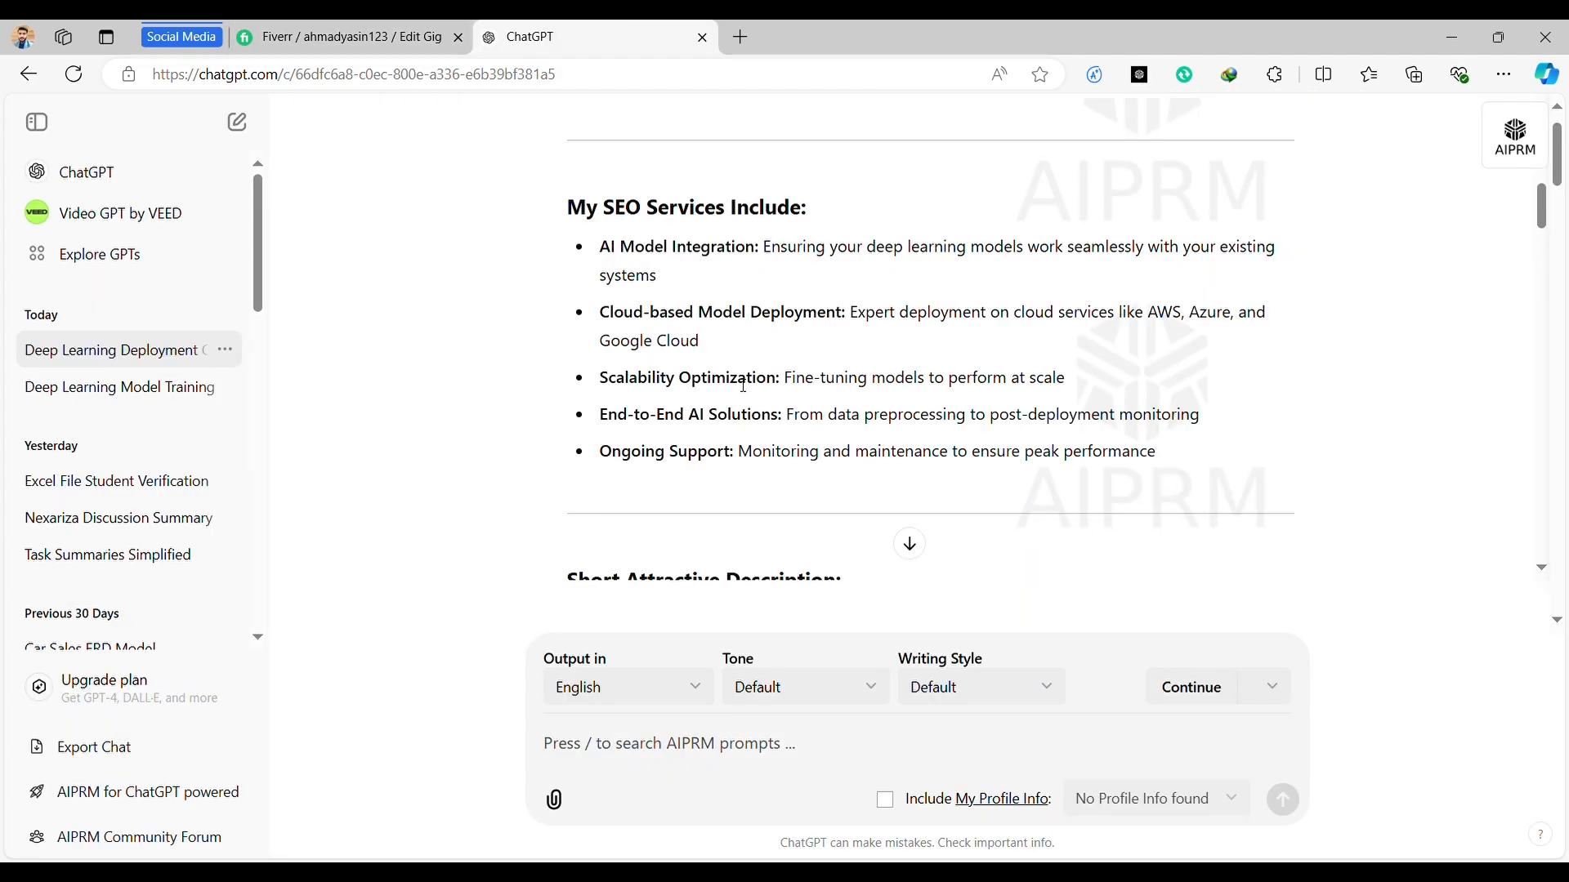
pyautogui.scroll(6, 738, 385)
pyautogui.scroll(10, 738, 385)
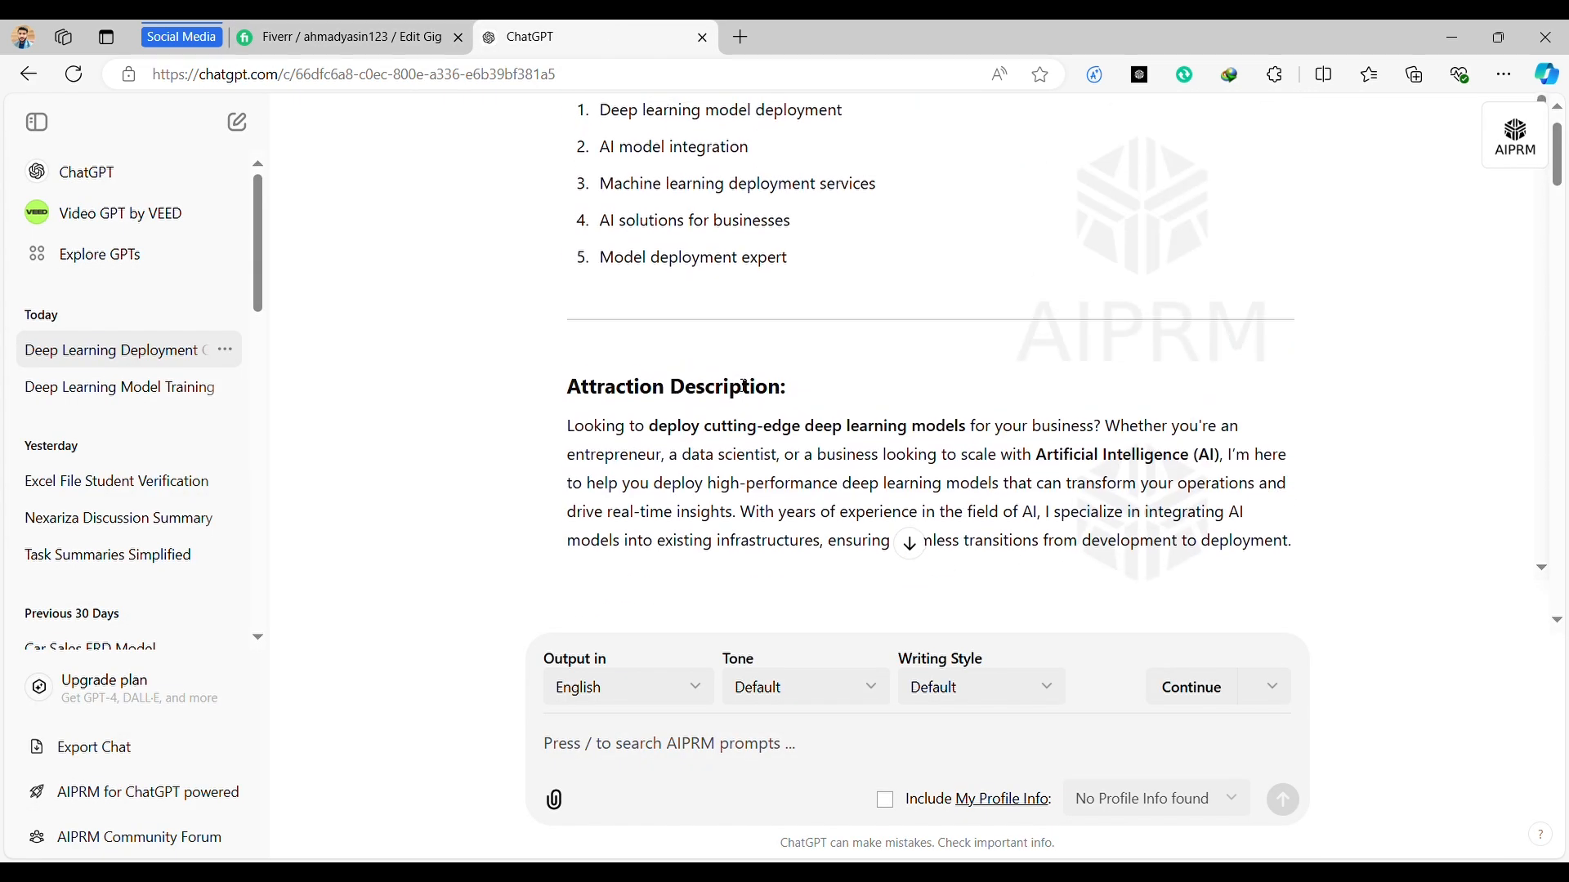
pyautogui.scroll(-20, 739, 385)
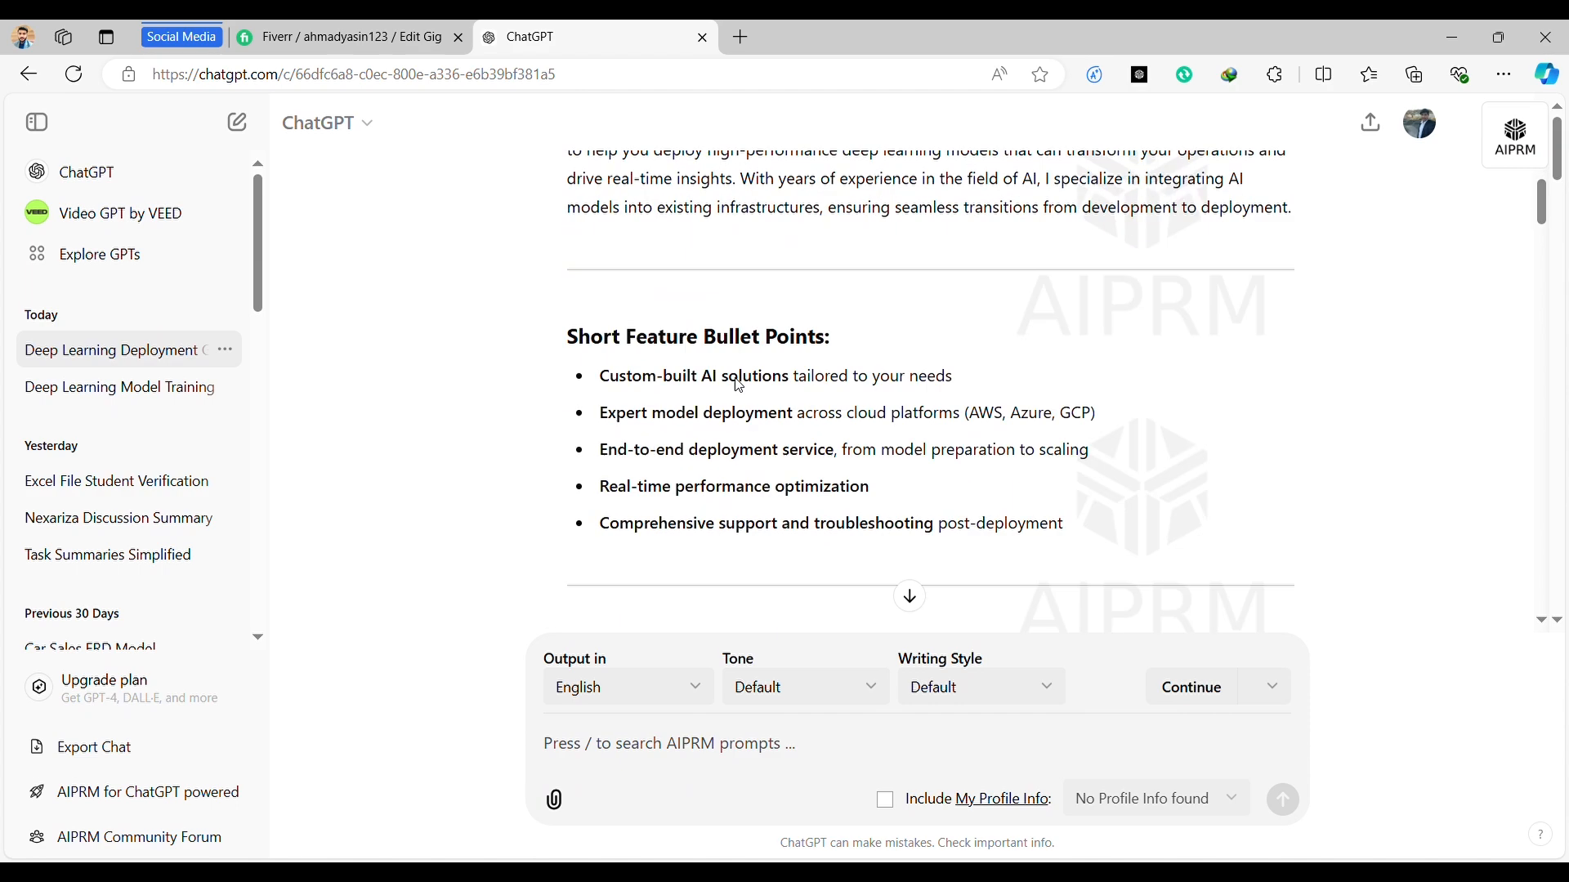
pyautogui.scroll(-11, 743, 382)
pyautogui.moveTo(1103, 462); pyautogui.dragTo(562, 342)
pyautogui.hotkey('ctrl', 'c')
pyautogui.click(352, 37)
pyautogui.click(489, 468)
pyautogui.hotkey('ctrl', 'v')
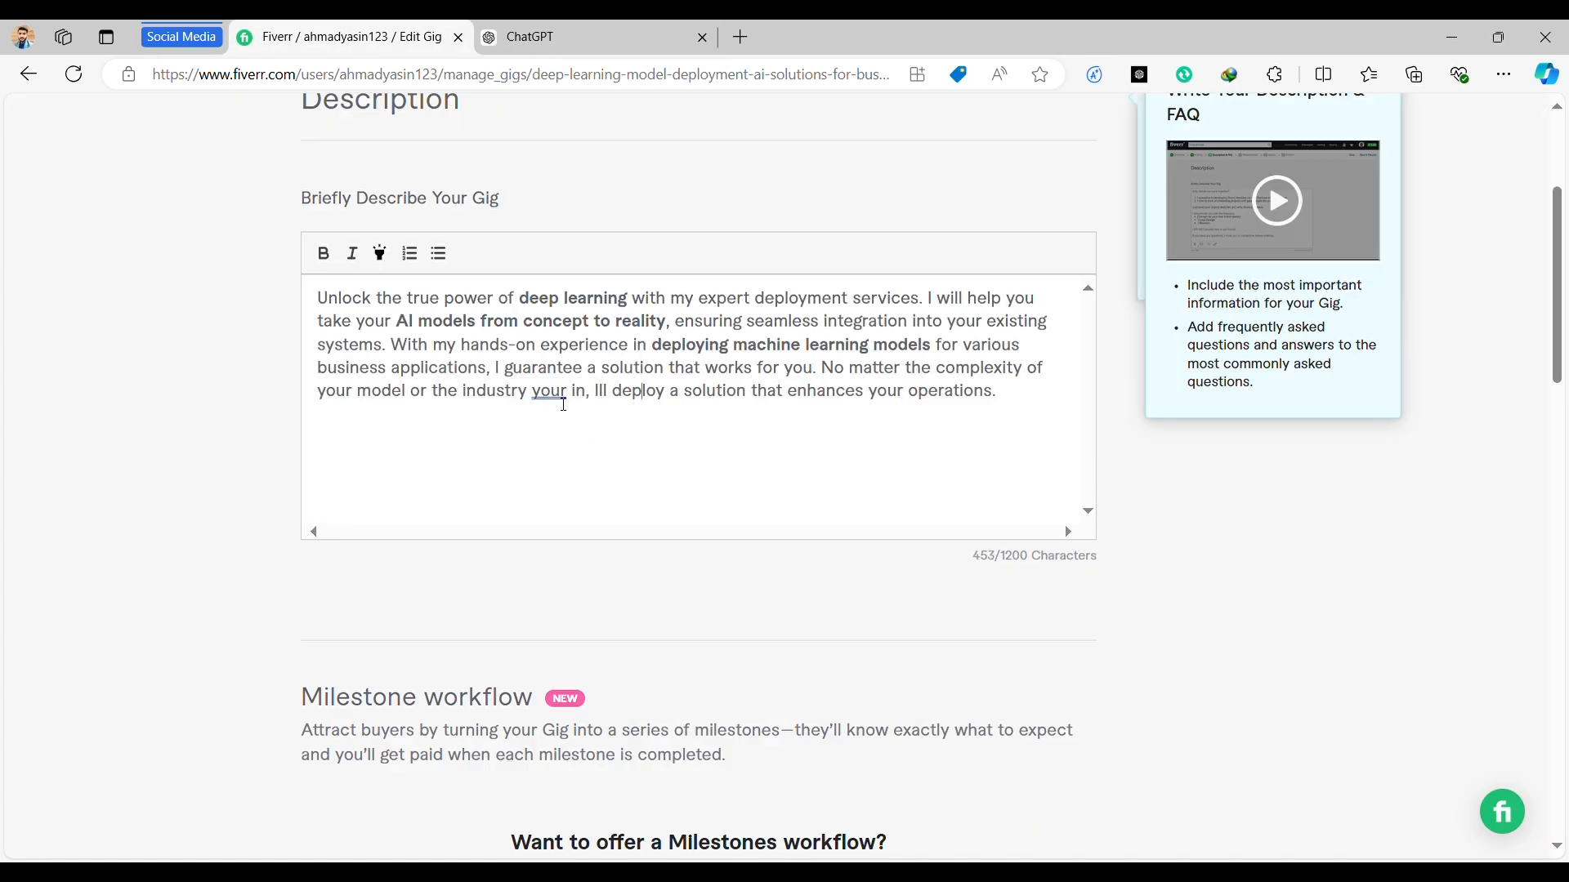
# Append the generated continuation, including the "Why Choose Me?" section, from ChatGPT to the gig description.
pyautogui.hotkey('ctrl', 'Tab')
pyautogui.scroll(-2, 898, 597)
pyautogui.moveTo(563, 252); pyautogui.dragTo(891, 604)
pyautogui.click(900, 463)
pyautogui.moveTo(900, 462); pyautogui.dragTo(540, 217)
pyautogui.hotkey('ctrl', 'c')
pyautogui.click(351, 36)
pyautogui.scroll(-1, 630, 473)
pyautogui.scroll(-3, 630, 473)
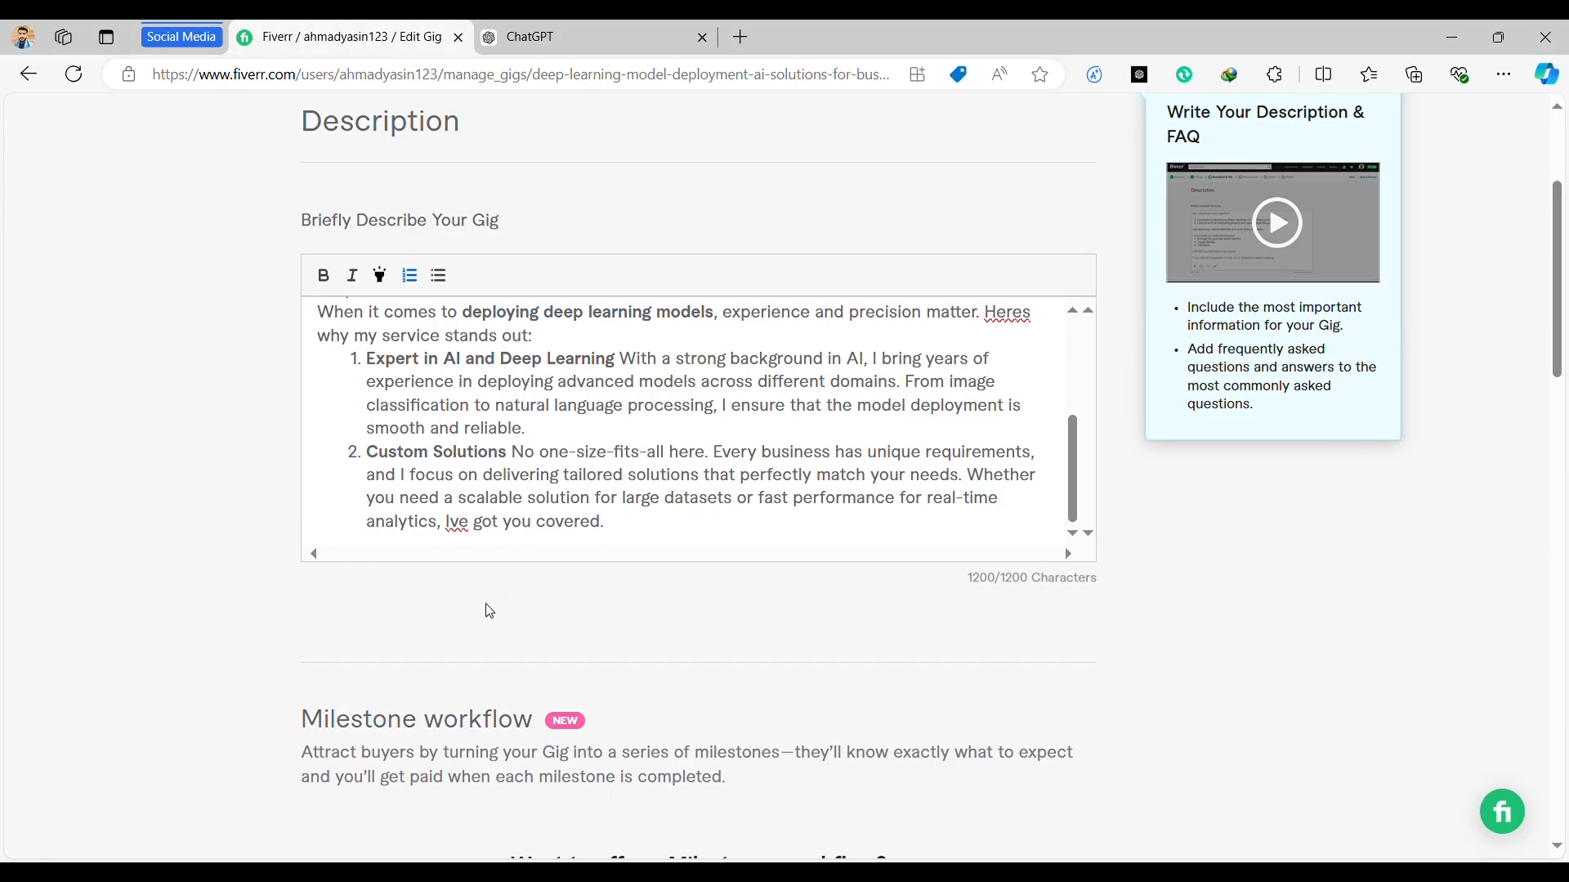
# Correct "your in" to "you're in" in the gig description and save the section without FAQs to continue to the requirements.
pyautogui.scroll(3, 701, 474)
pyautogui.click(1060, 530)
pyautogui.scroll(-1, 1060, 530)
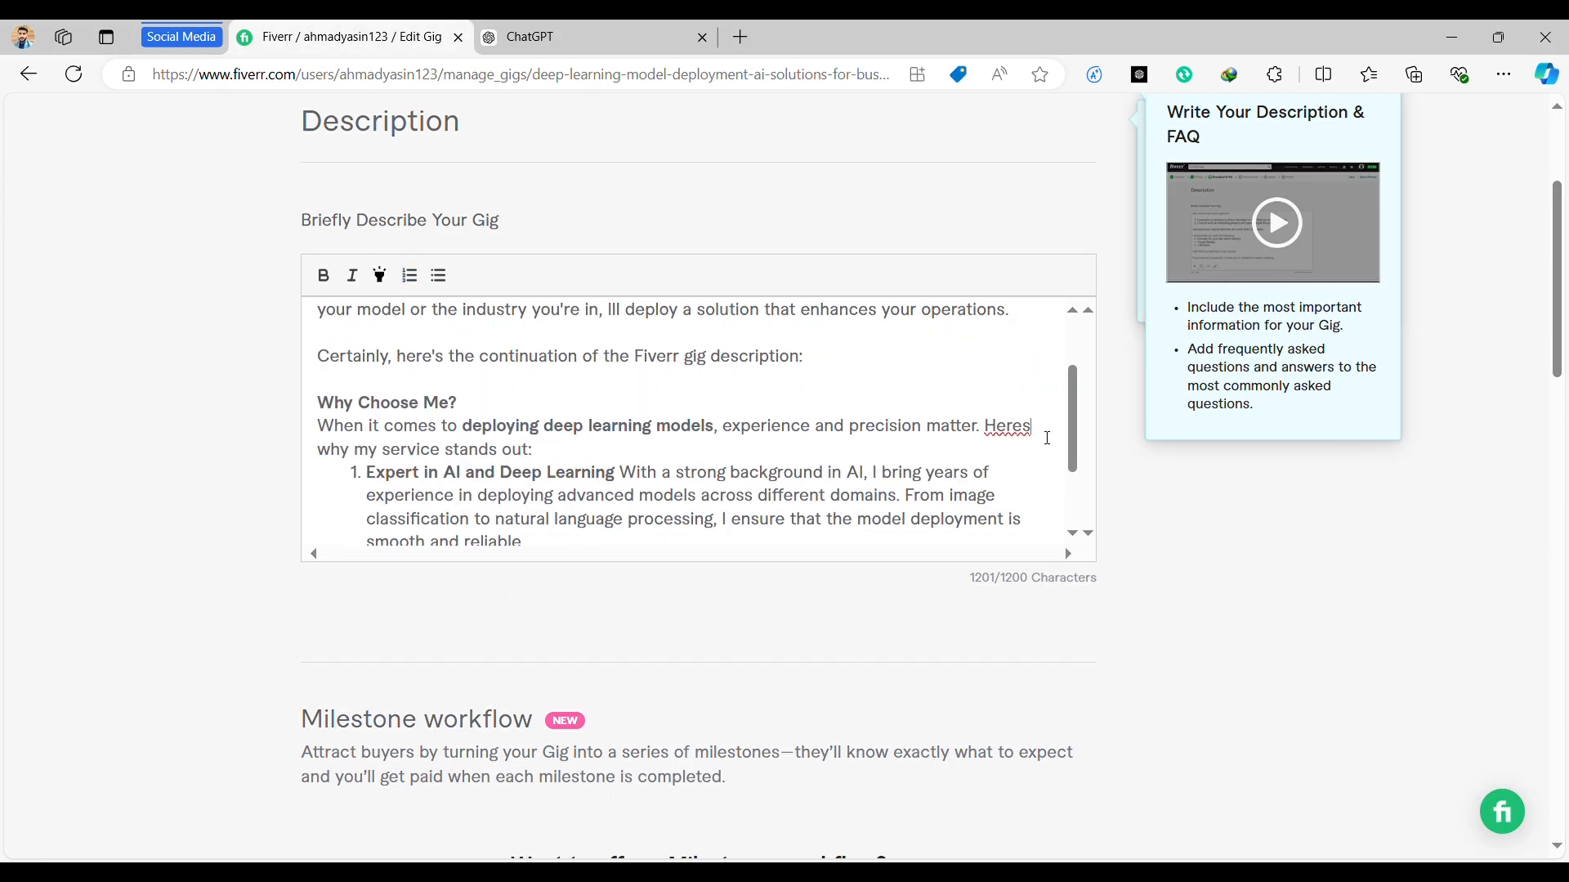
pyautogui.scroll(1, 1047, 439)
pyautogui.scroll(-15, 756, 623)
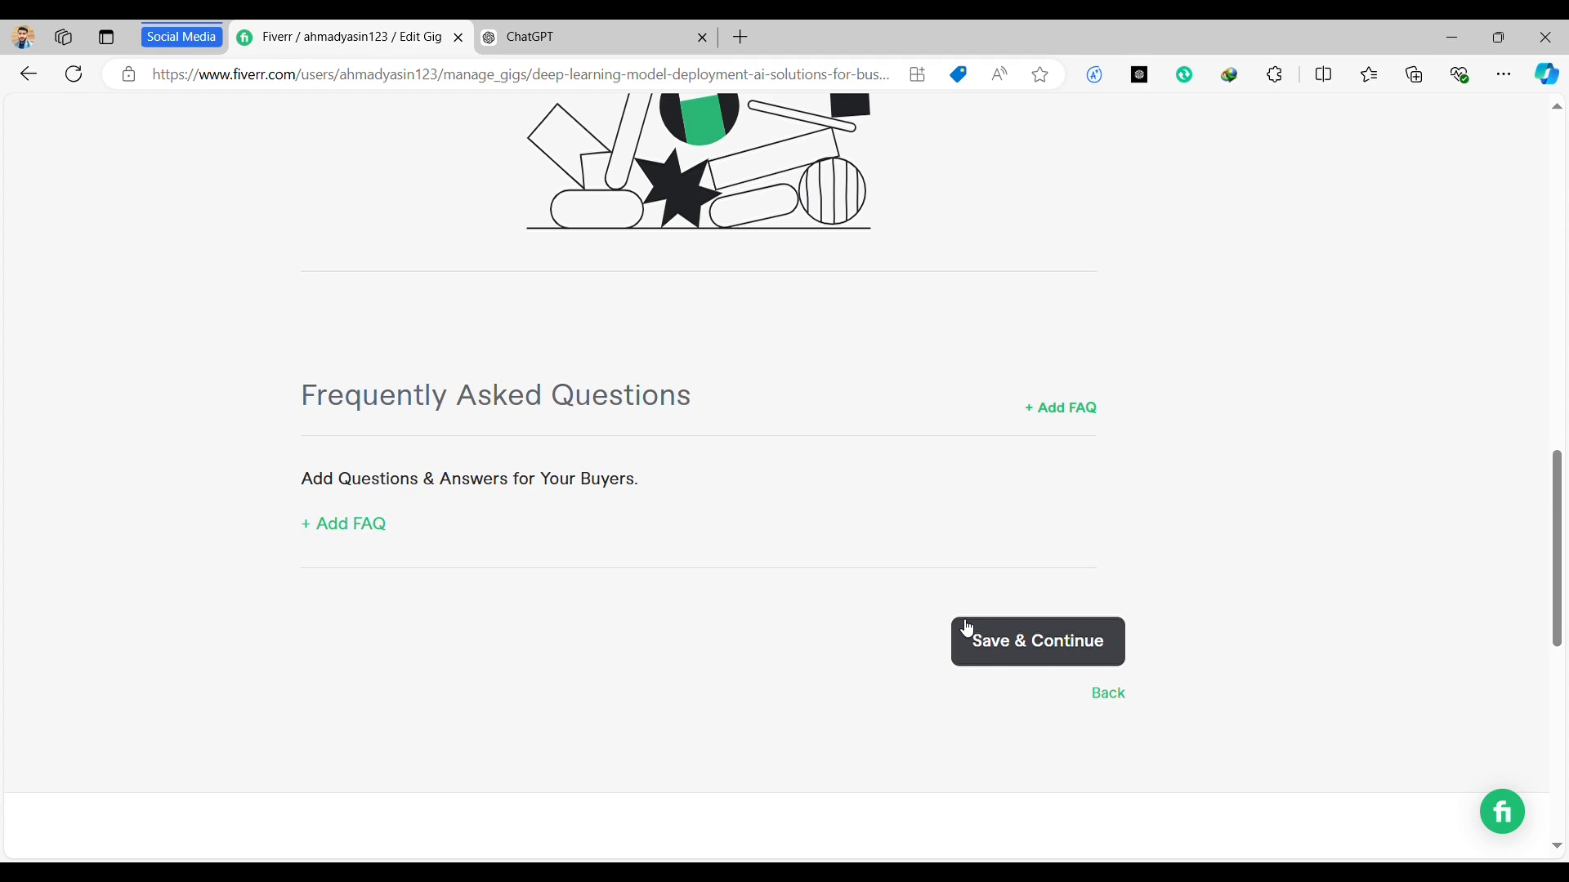
pyautogui.scroll(-2, 968, 633)
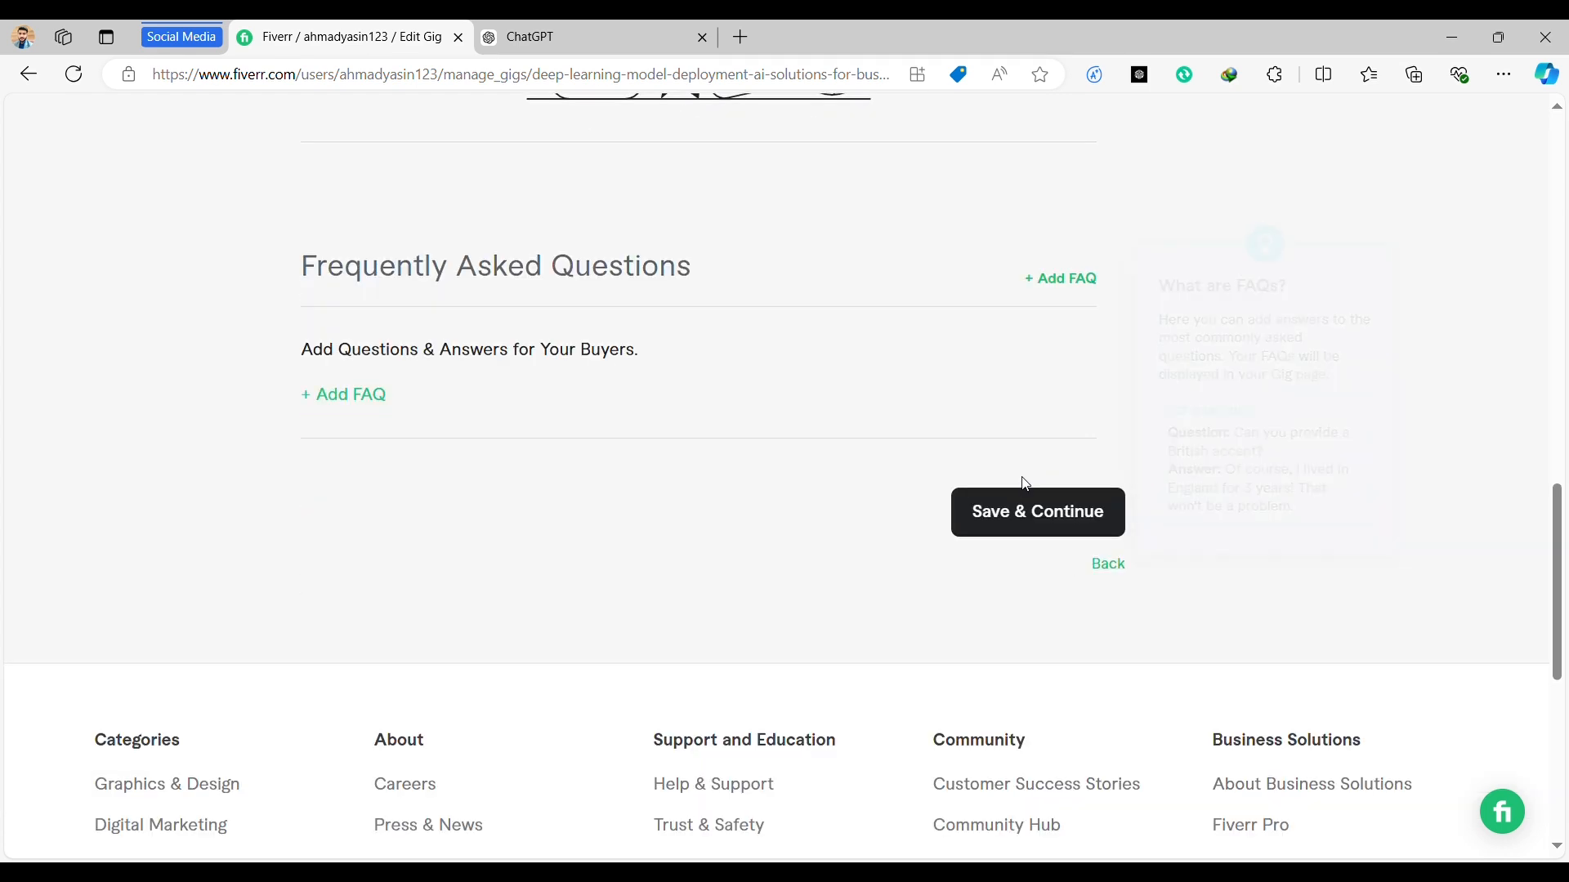
pyautogui.click(1004, 528)
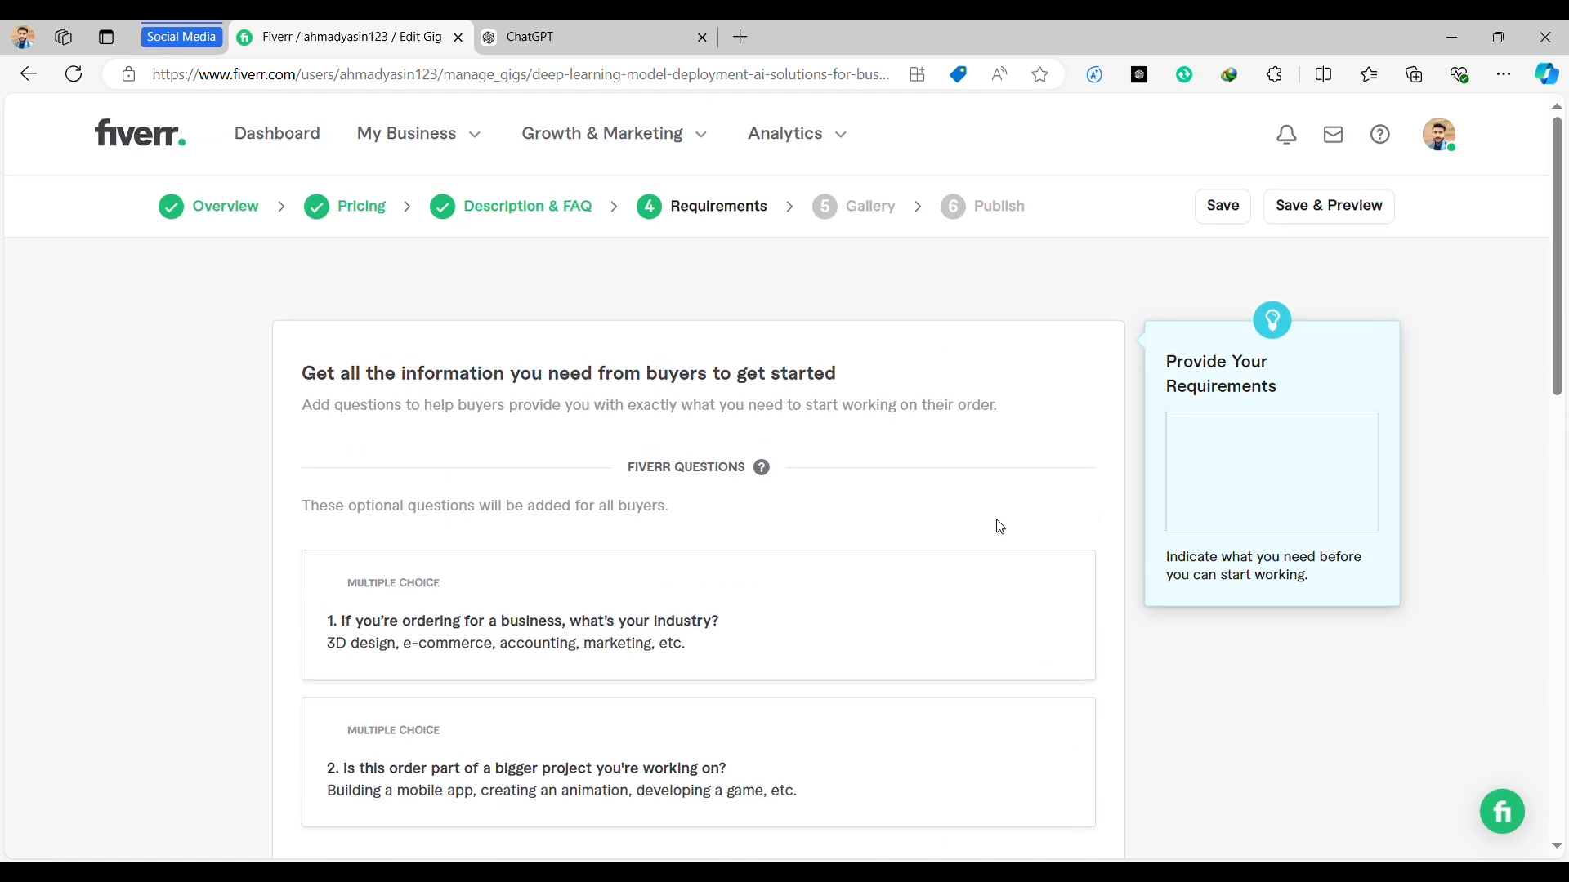
# Examine Fiverr's preset buyer questions and look through the generated ChatGPT text for customer requirements.
pyautogui.scroll(-4, 1000, 527)
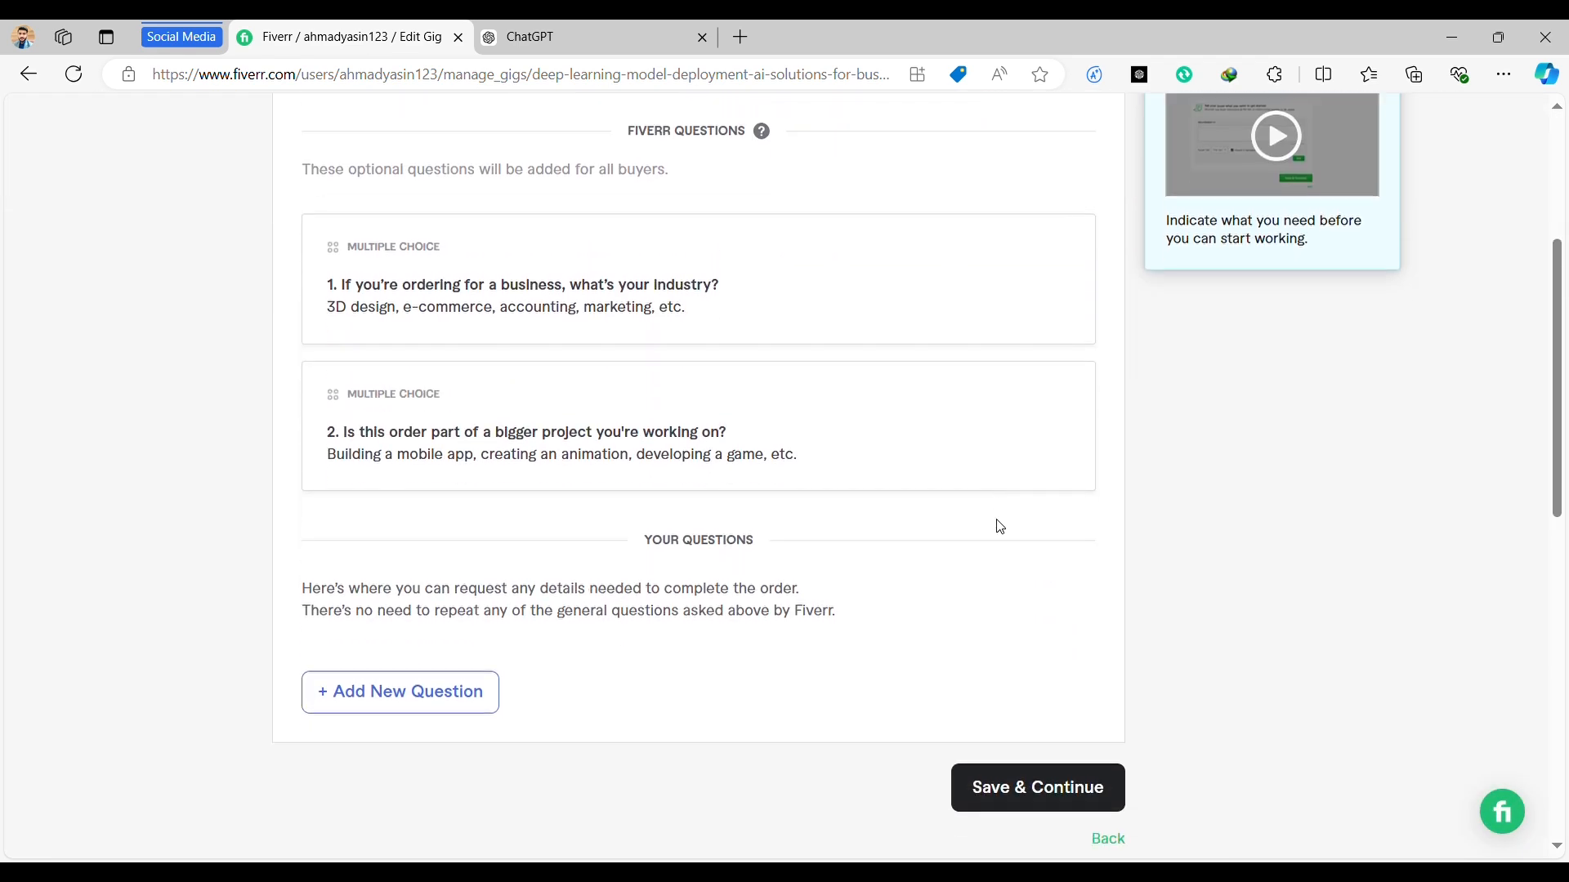
pyautogui.scroll(1, 1001, 527)
pyautogui.scroll(2, 1000, 527)
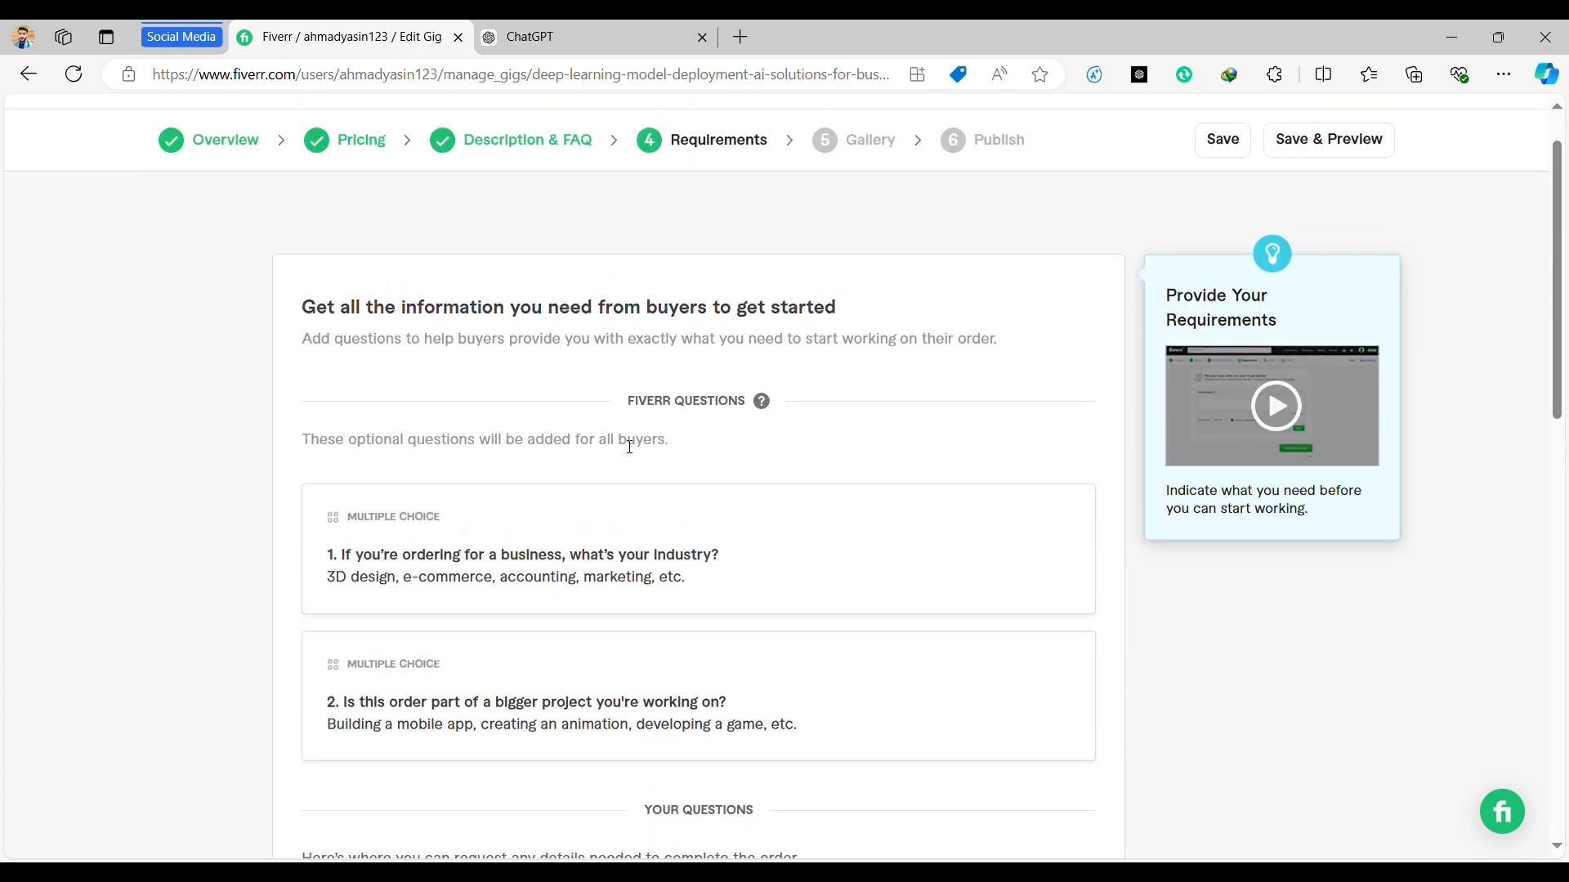
pyautogui.scroll(-4, 703, 258)
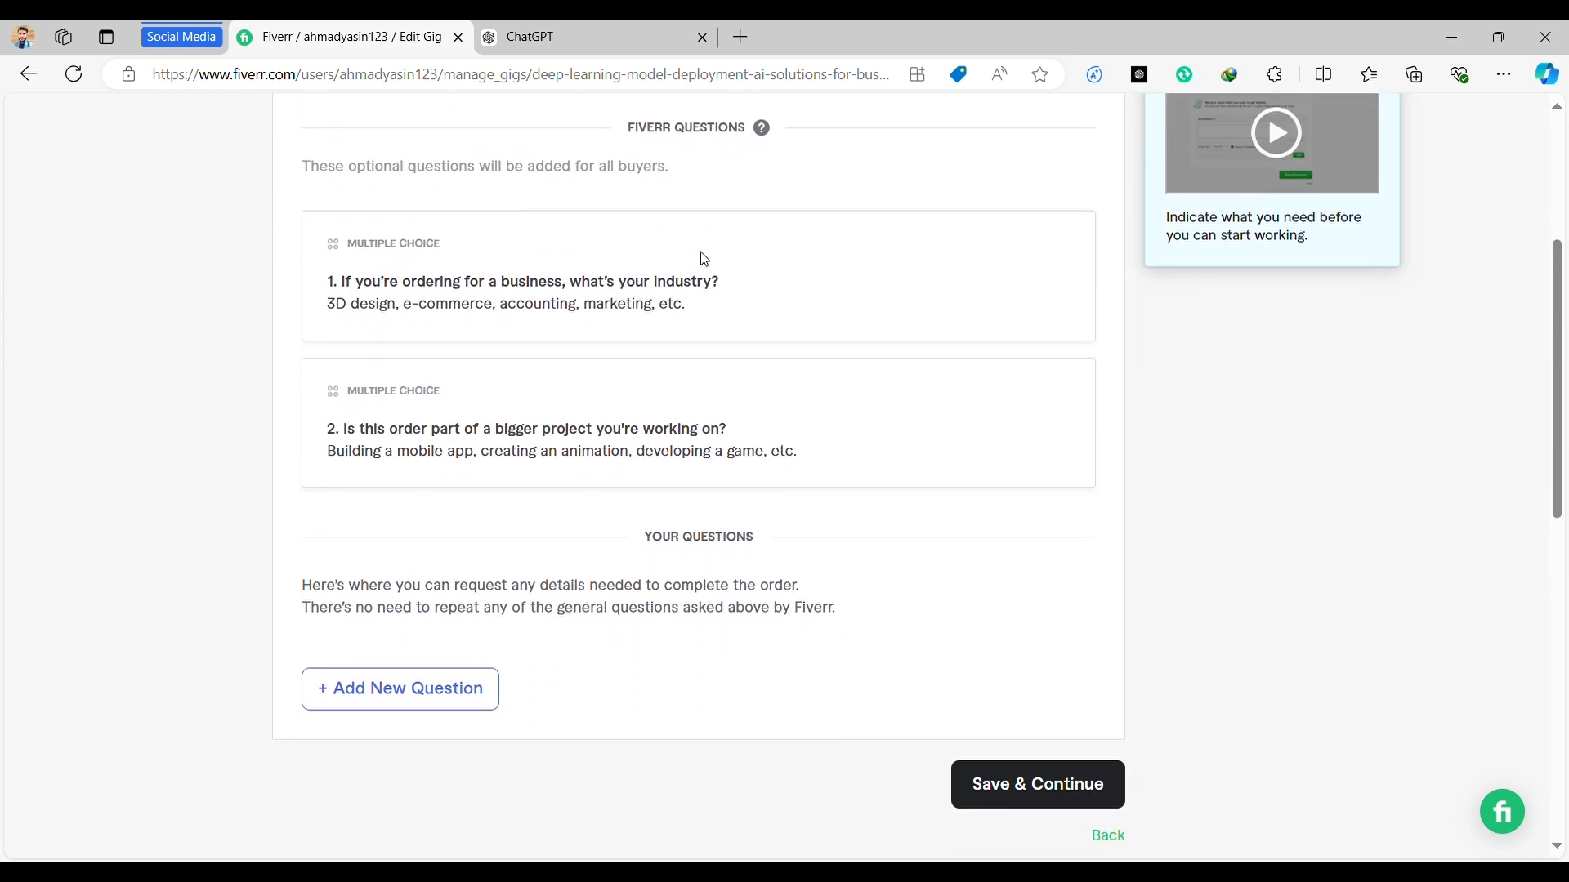
pyautogui.click(520, 25)
pyautogui.scroll(-5, 795, 479)
pyautogui.scroll(-1, 795, 479)
pyautogui.scroll(15, 791, 479)
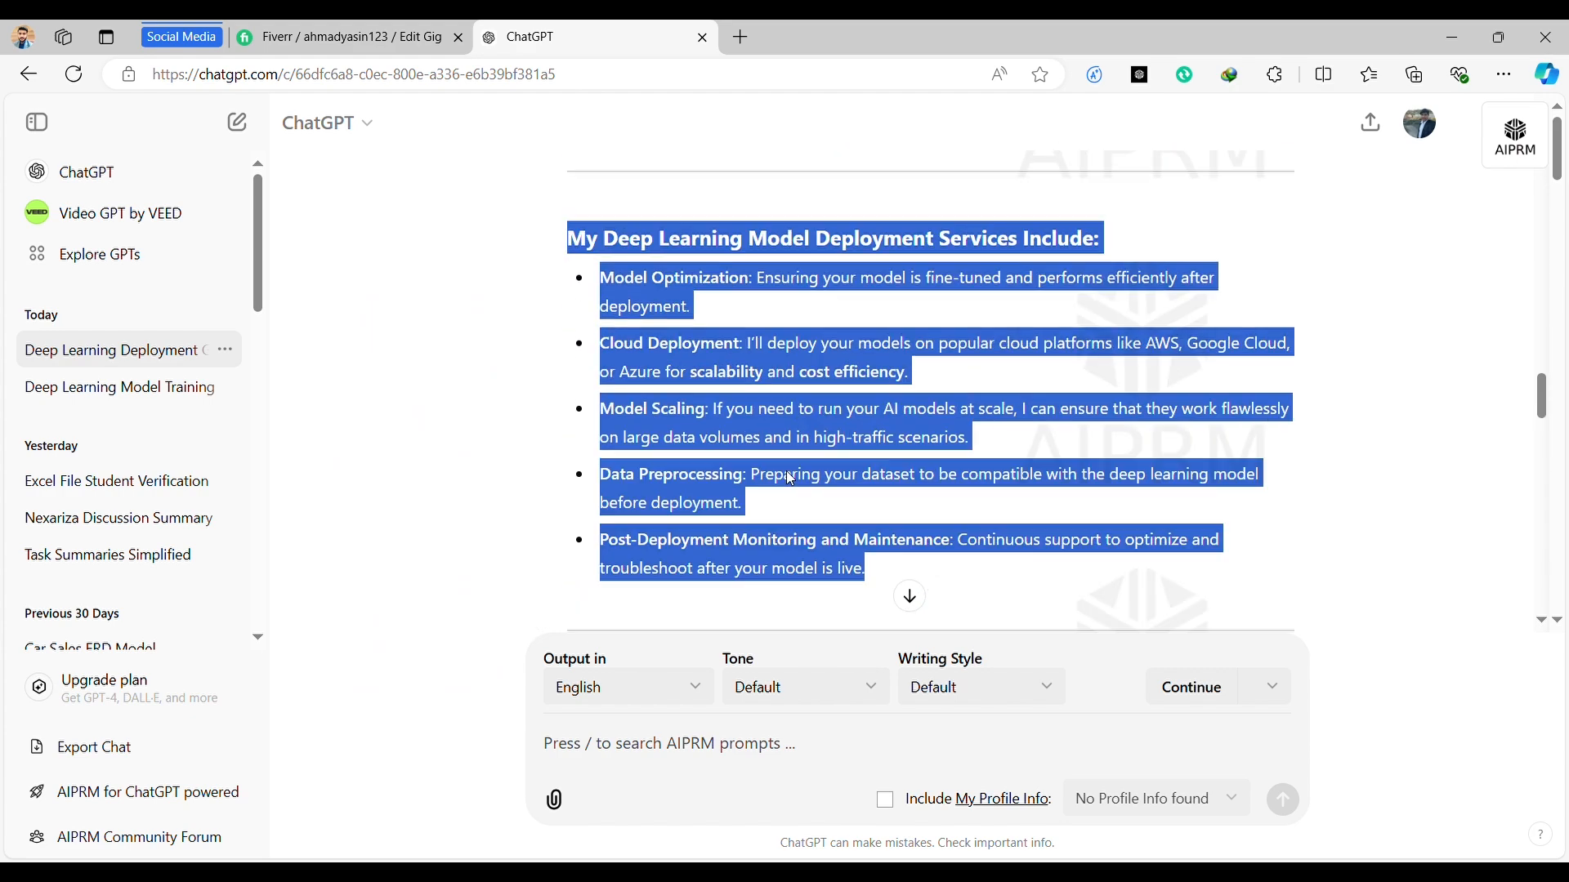
pyautogui.scroll(-10, 791, 479)
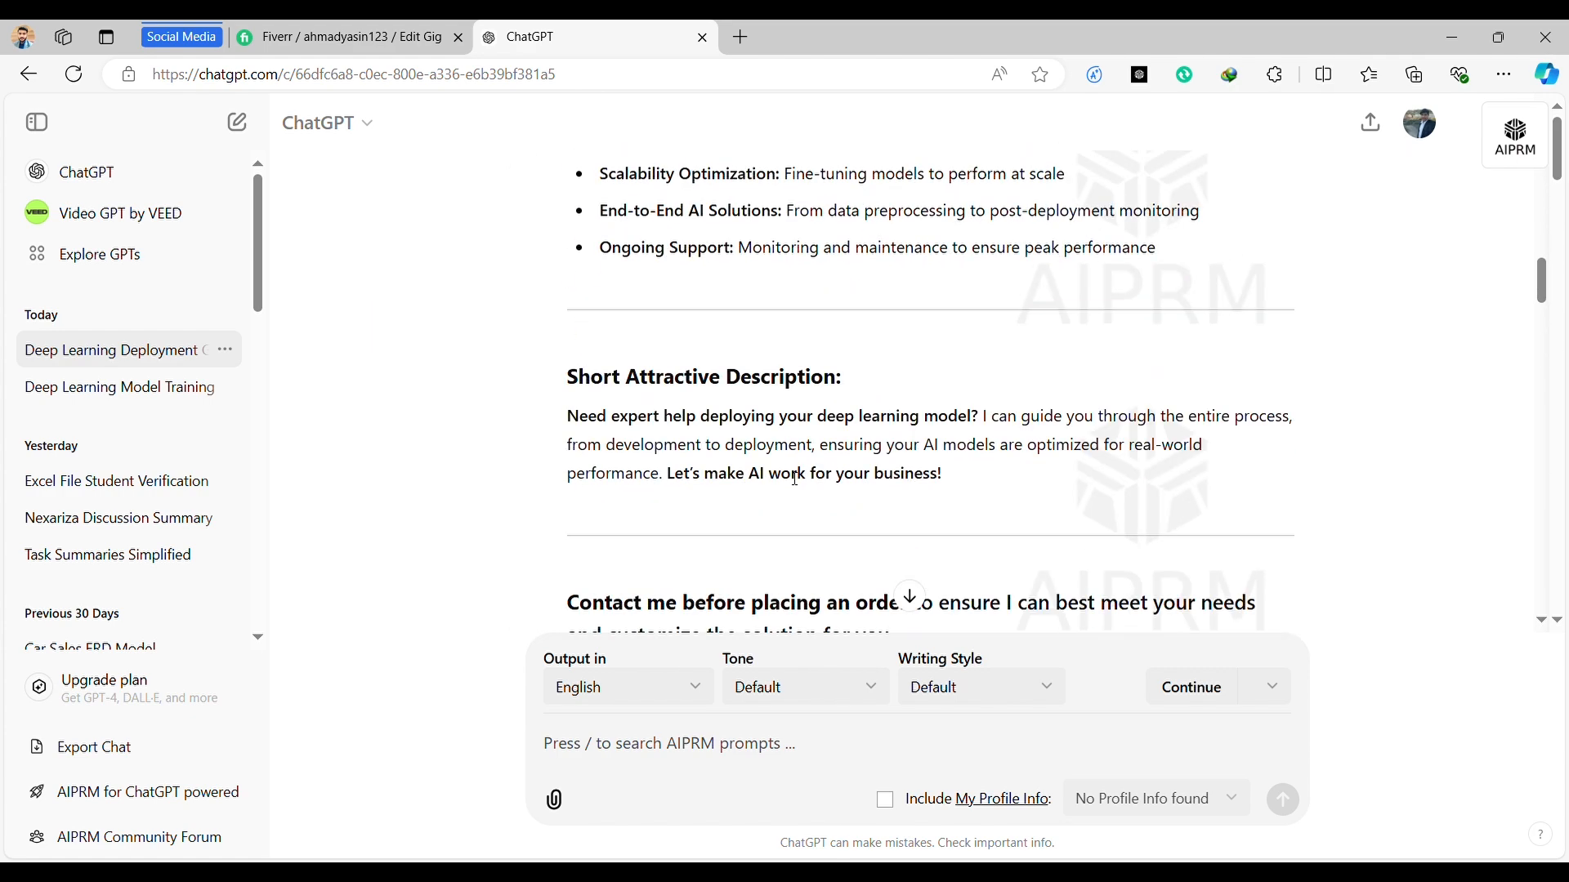
pyautogui.scroll(-1, 817, 429)
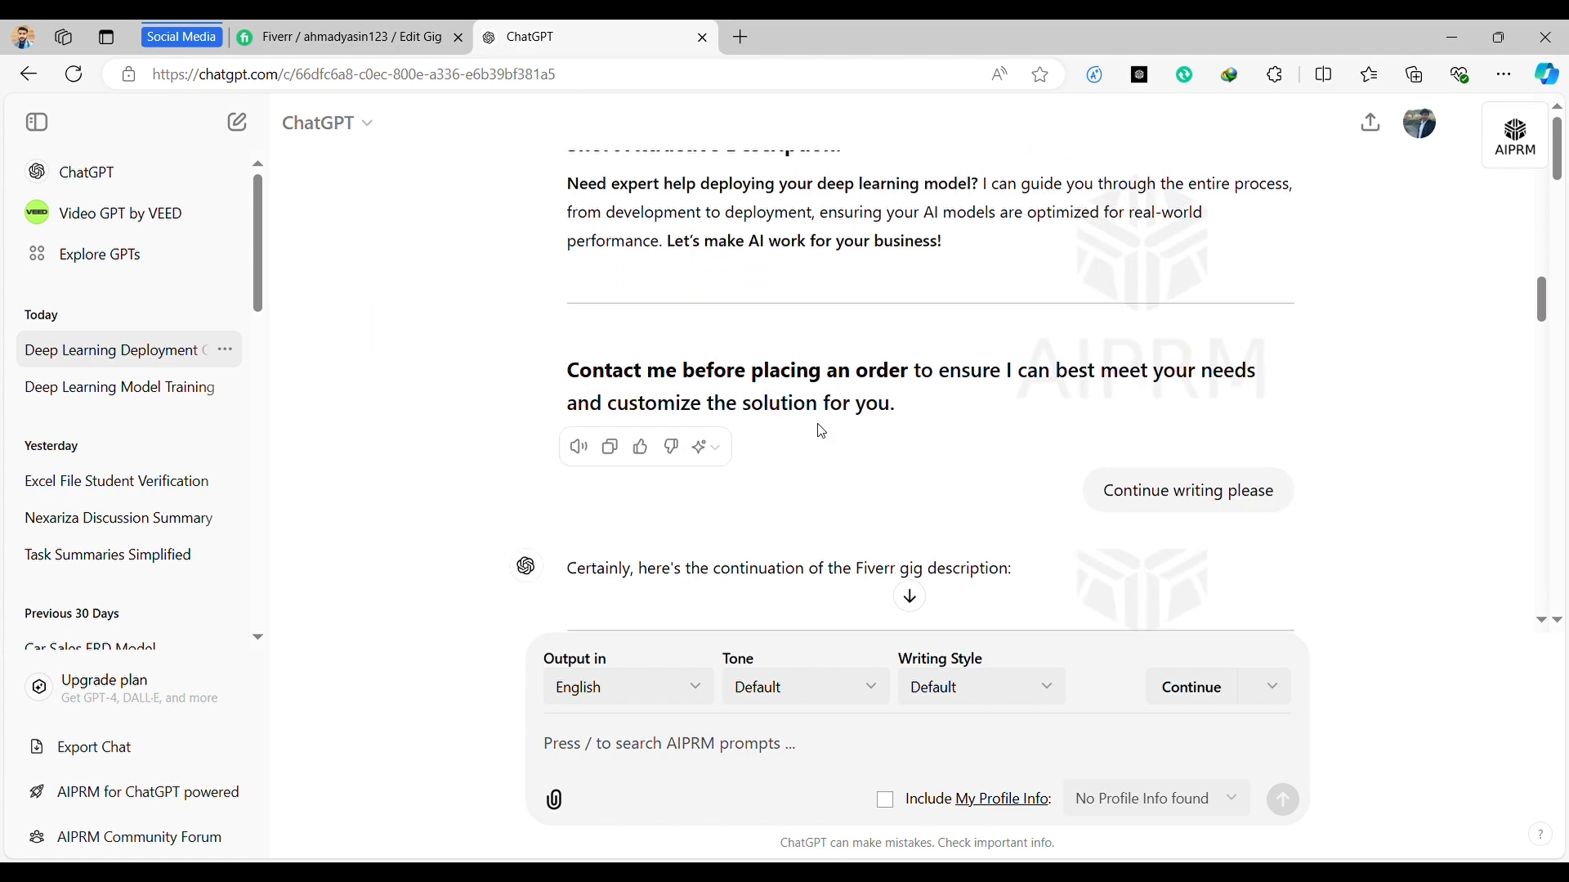
pyautogui.scroll(-5, 821, 431)
pyautogui.scroll(-5, 823, 430)
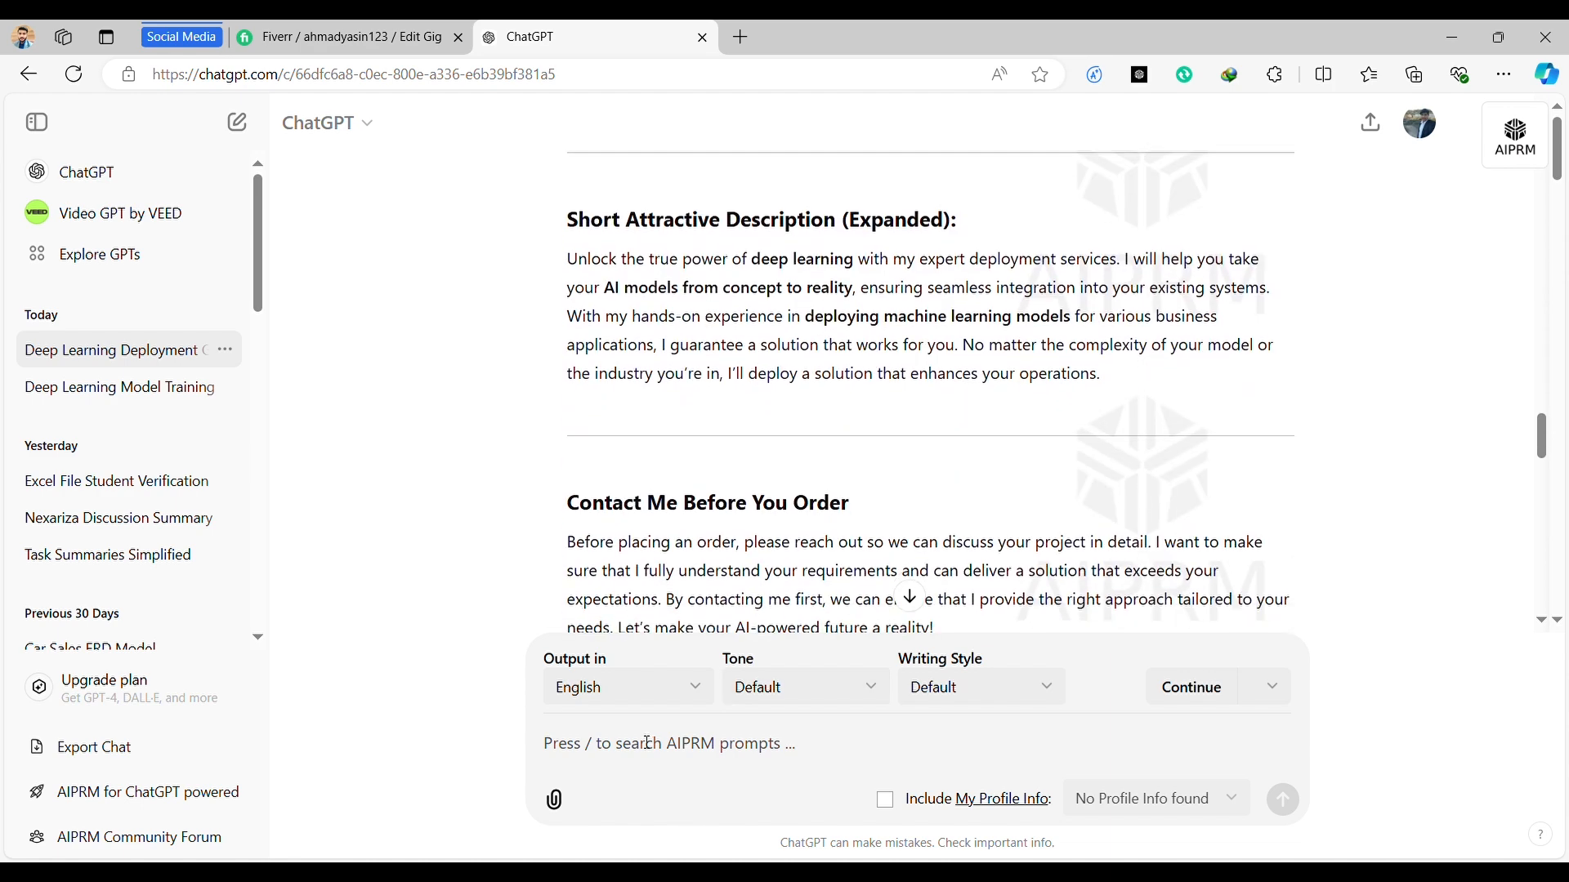
# Ask ChatGPT "What is Requirement from customer" in the same conversation.
pyautogui.write('What is Requirement f')
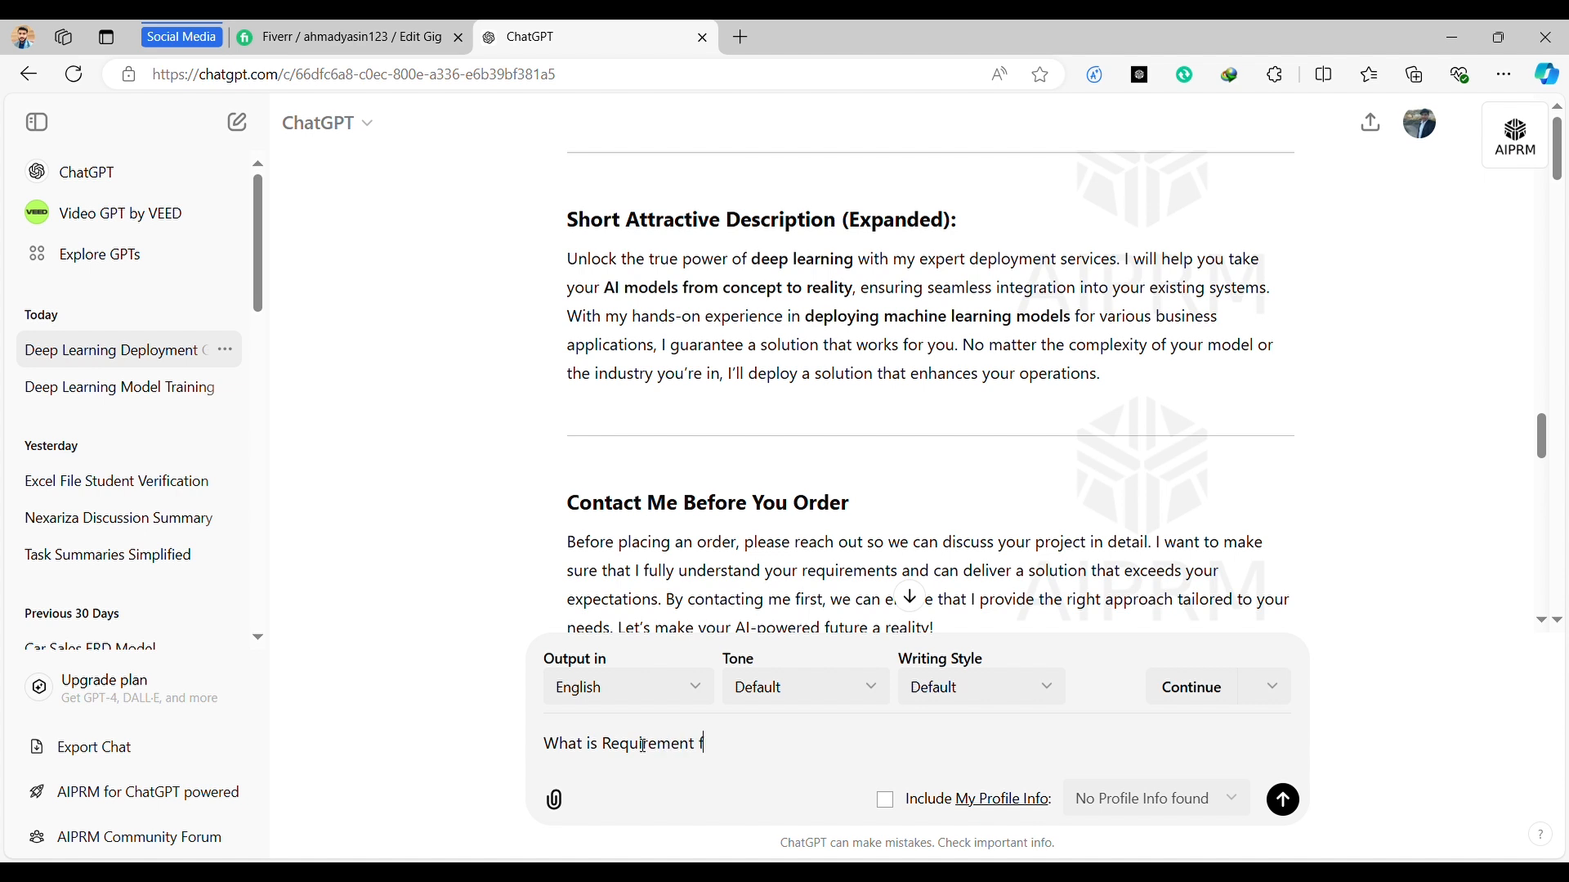
pyautogui.write('rom customer')
pyautogui.press('Return')
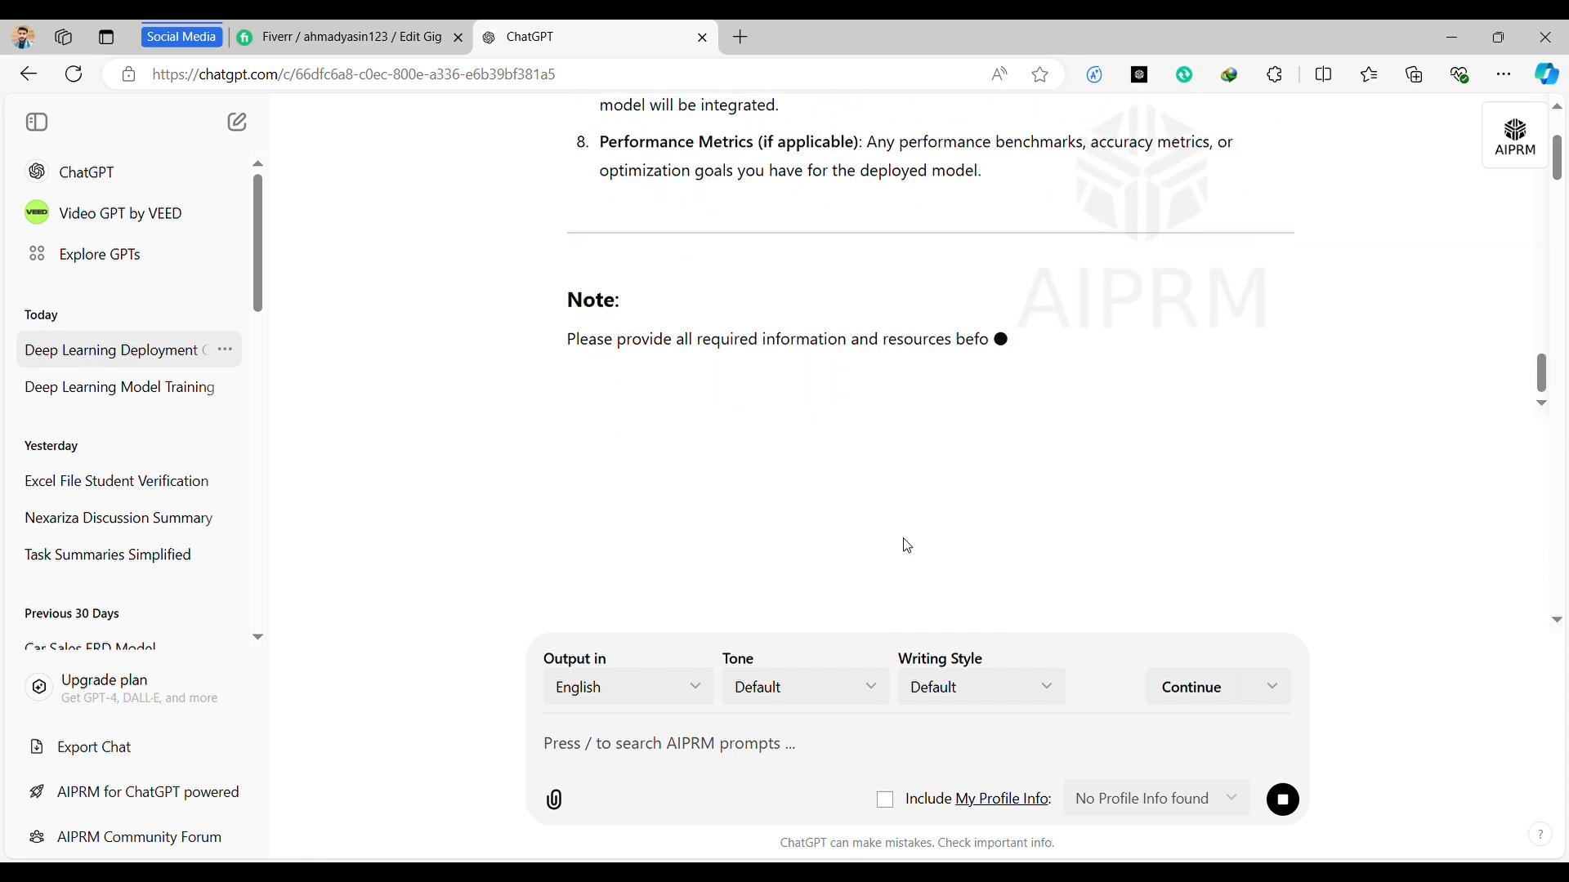
# Copy the "Model Details" requirement from ChatGPT and add it on Fiverr as a required free-text question.
pyautogui.scroll(10, 907, 546)
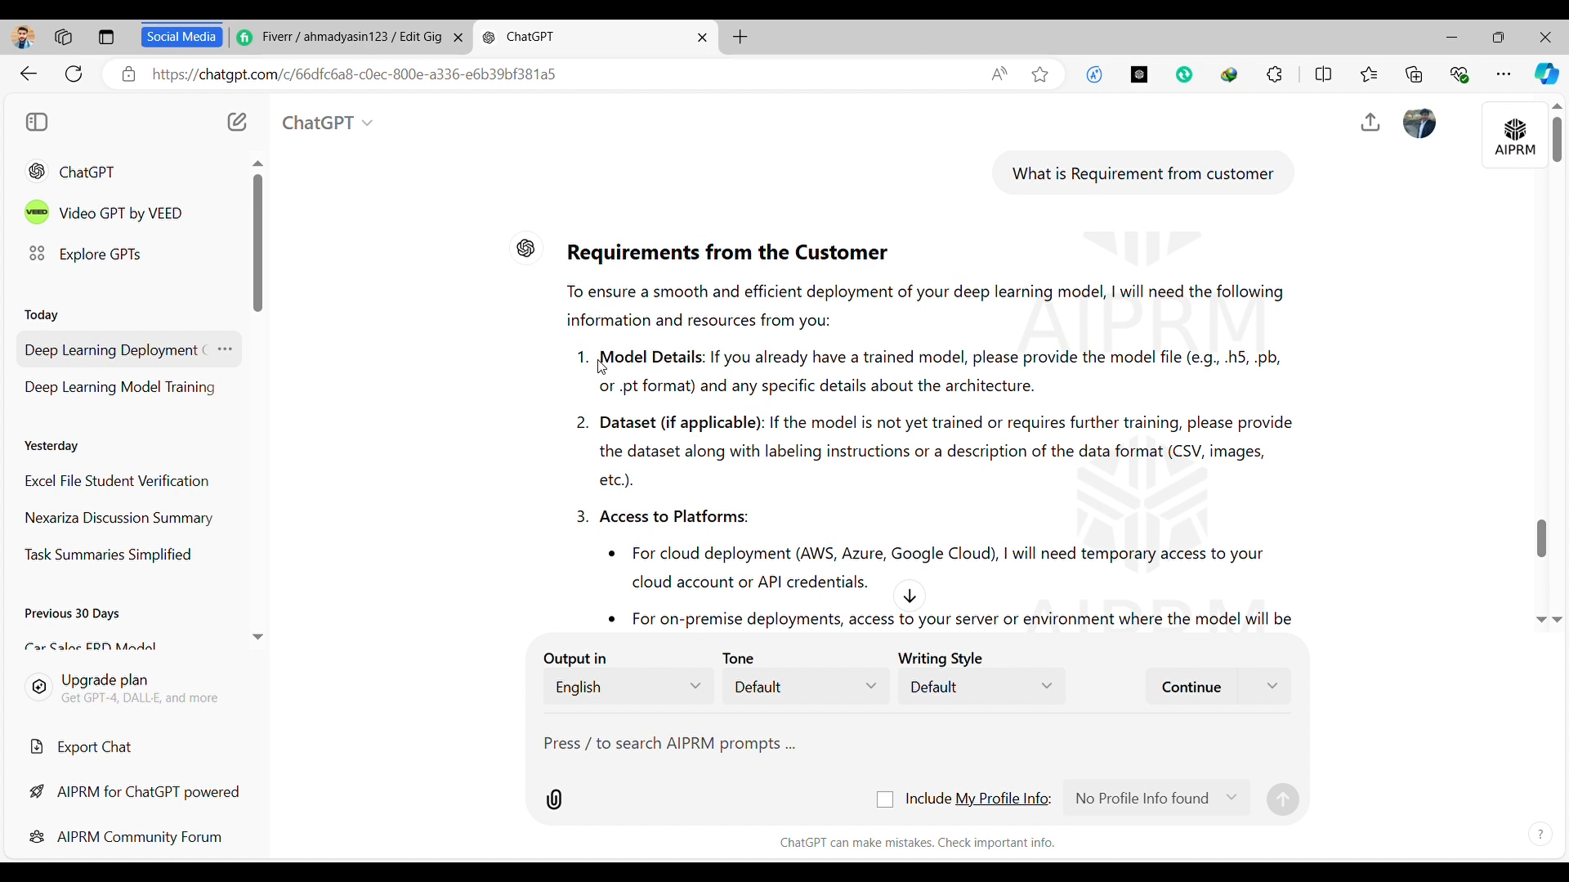
pyautogui.moveTo(603, 364); pyautogui.dragTo(1046, 393)
pyautogui.hotkey('ctrl', 'c')
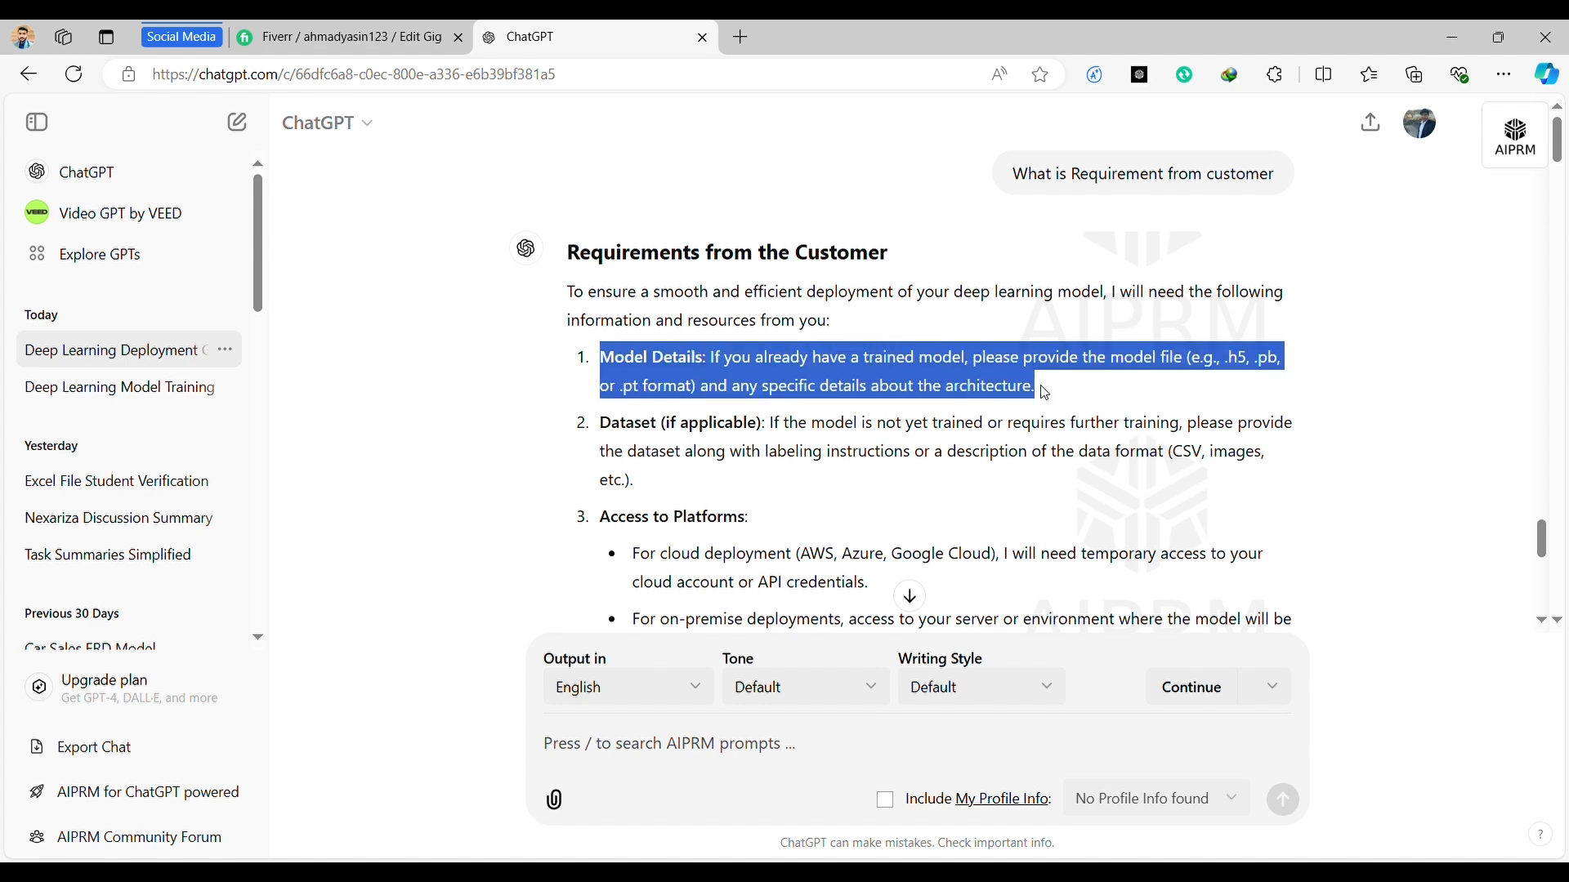
pyautogui.hotkey('ctrl', 'shift', 'Tab')
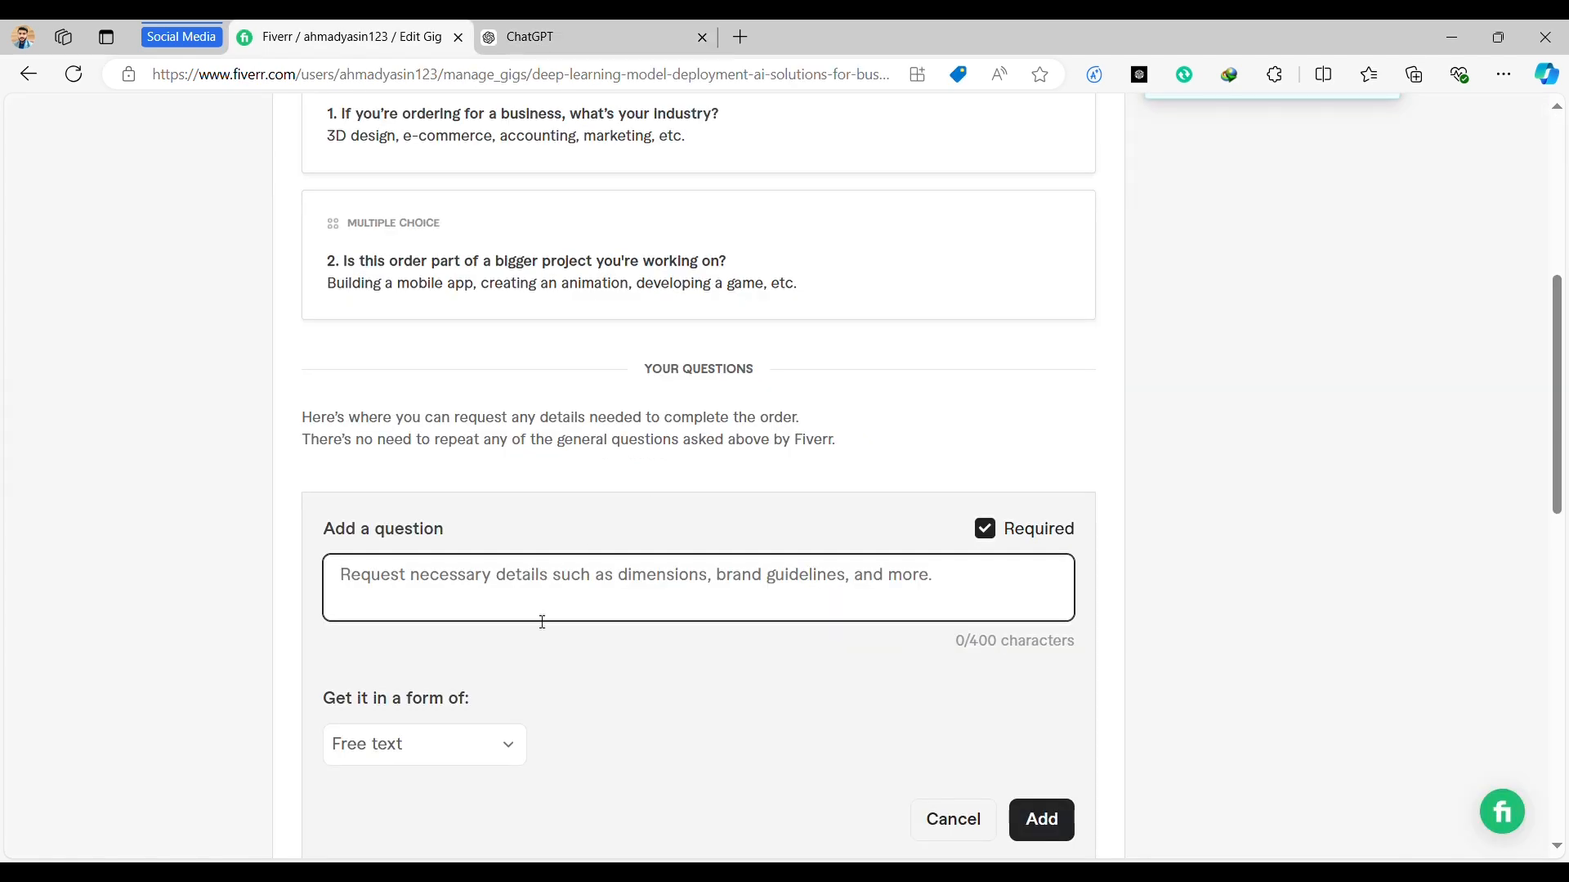
pyautogui.hotkey('ctrl', 'v')
pyautogui.scroll(-1, 543, 622)
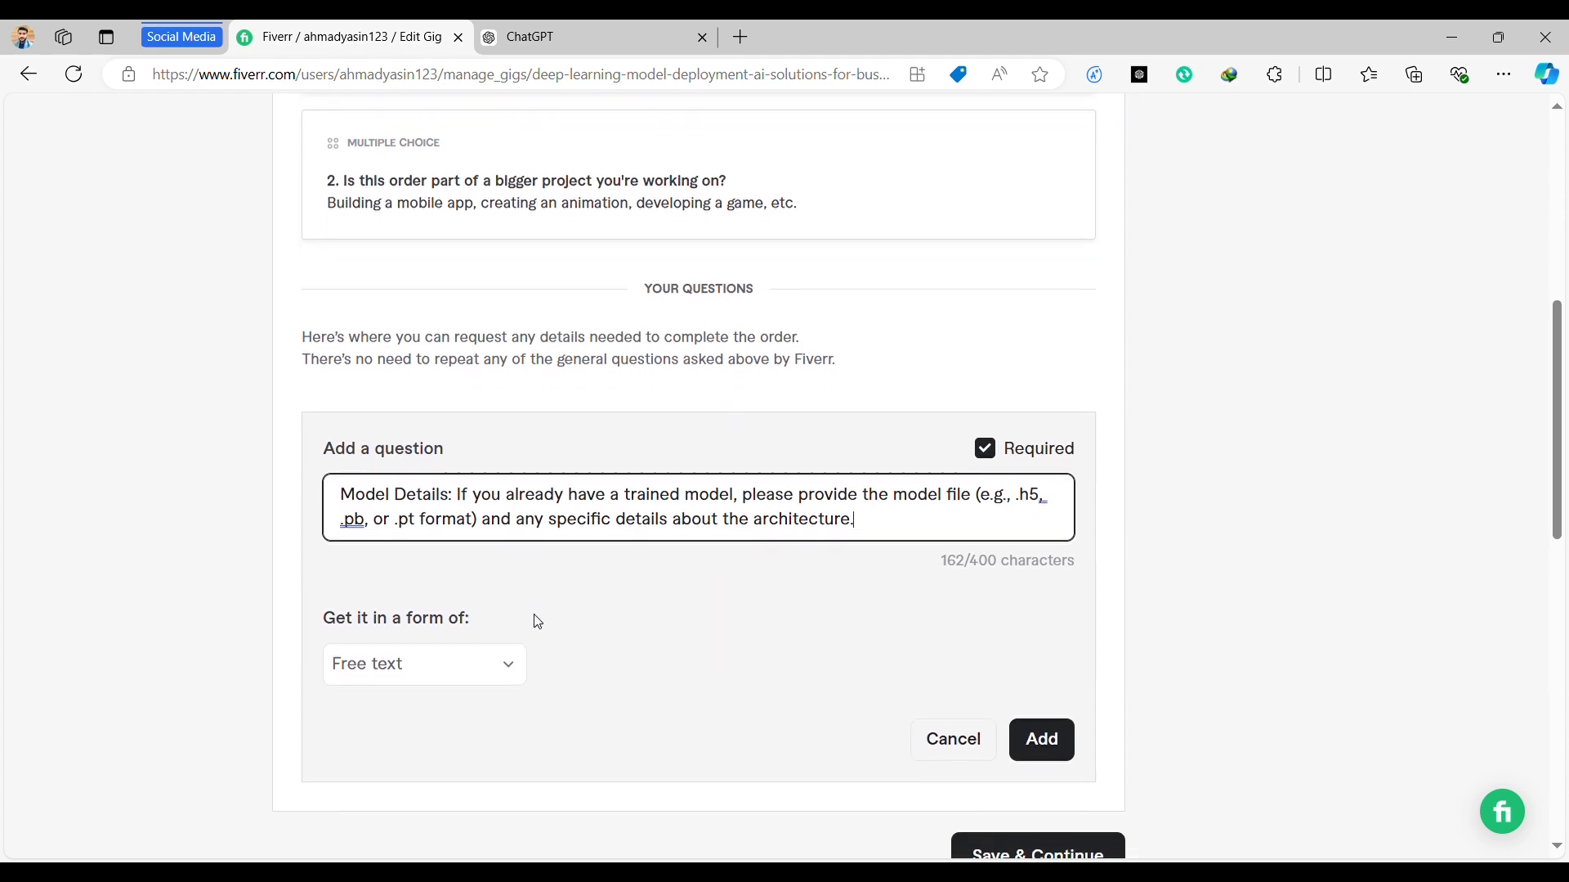
pyautogui.click(456, 666)
pyautogui.click(456, 666)
pyautogui.click(454, 664)
pyautogui.click(668, 625)
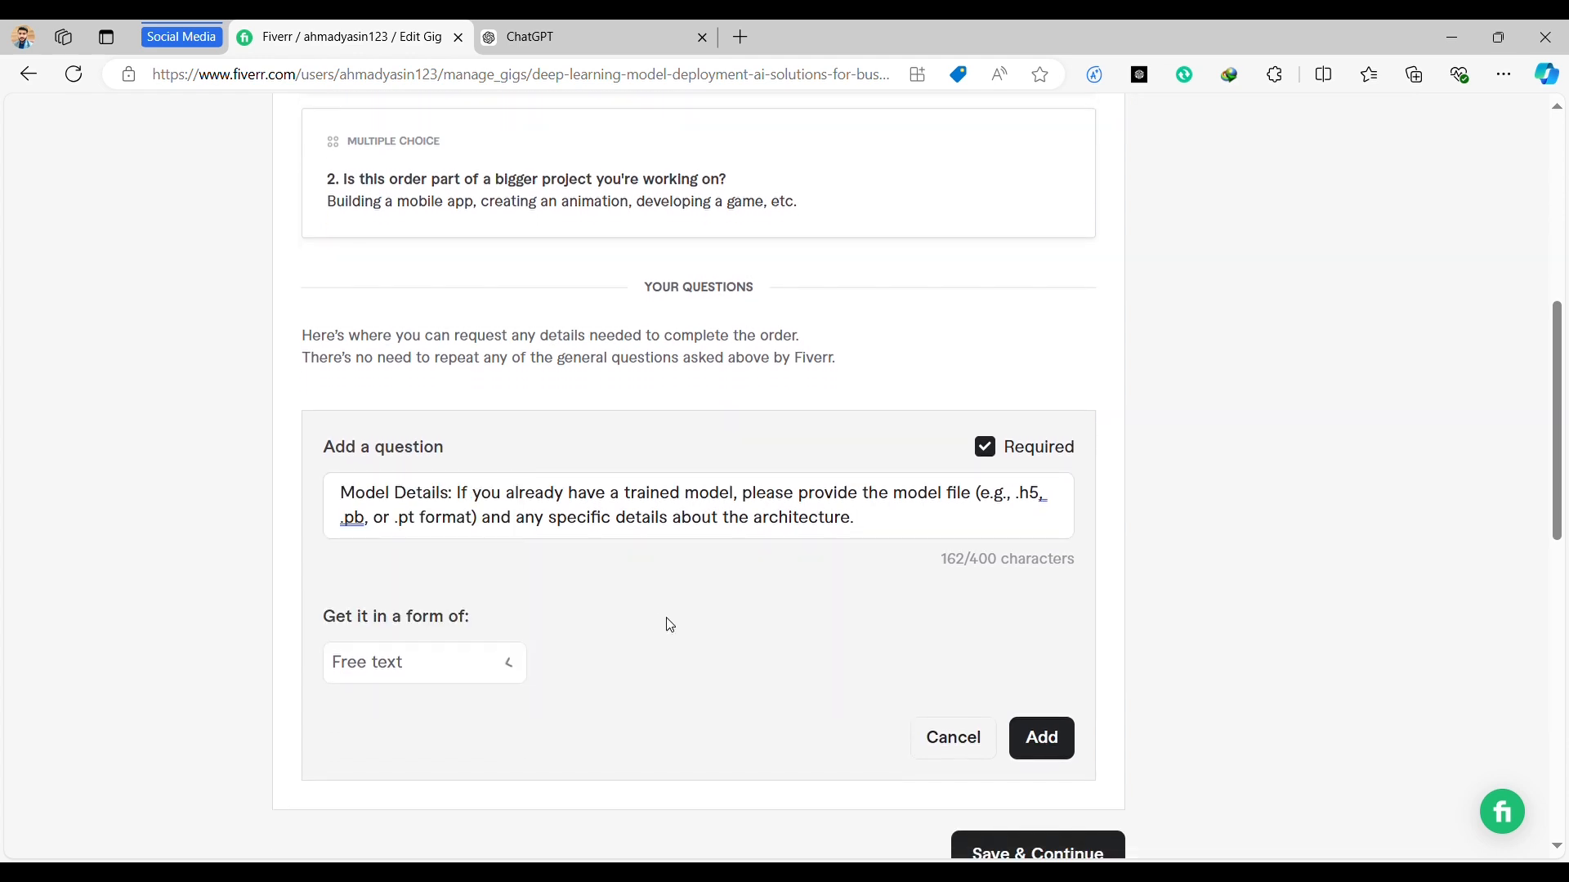
pyautogui.click(1042, 739)
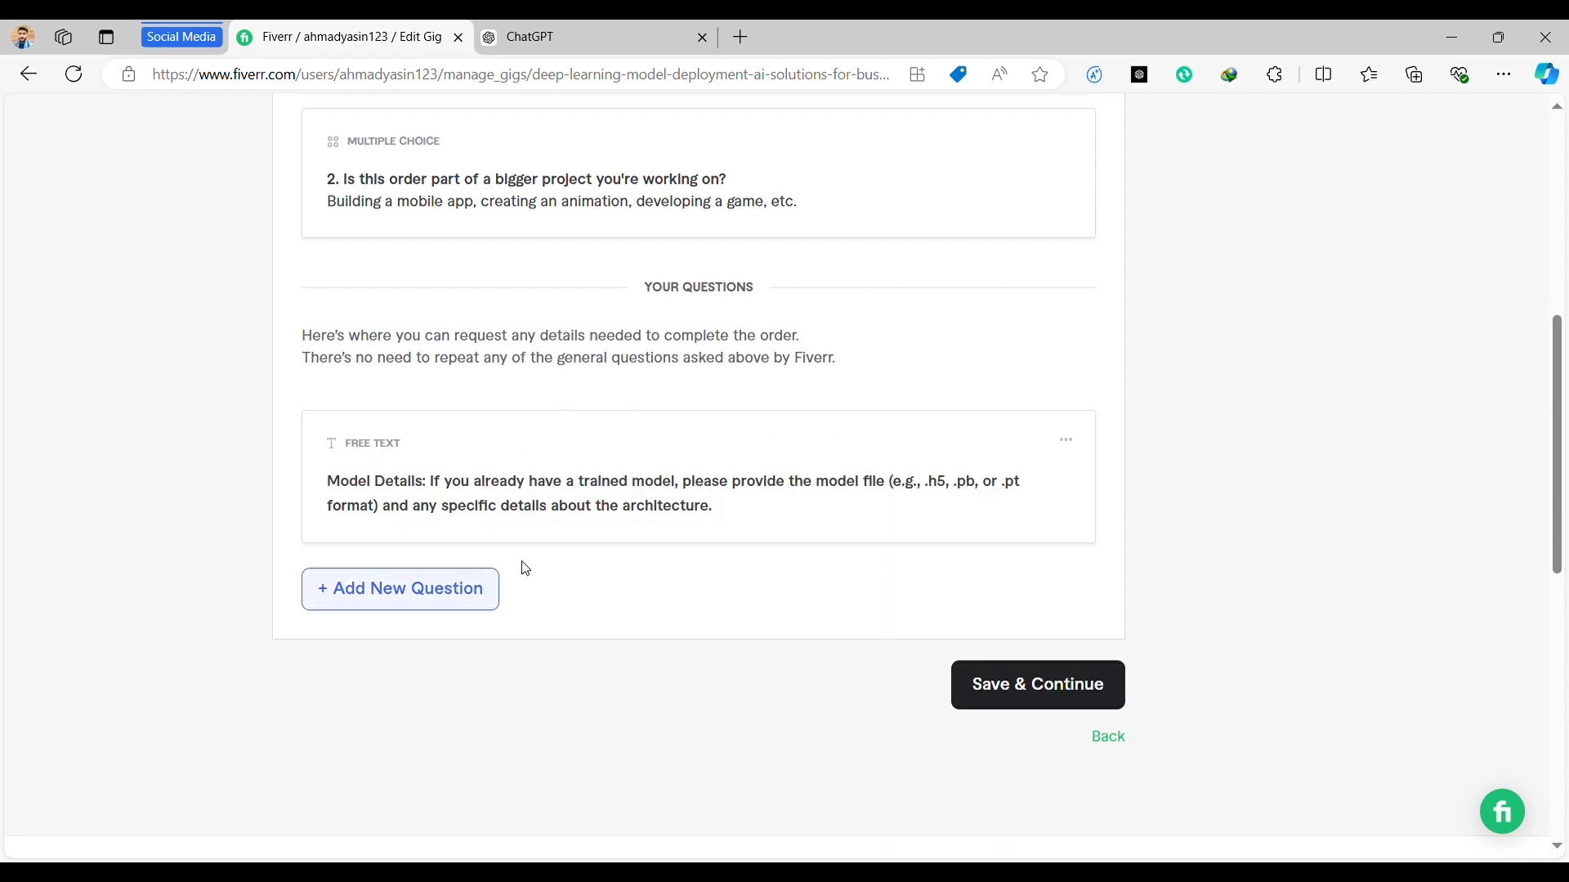
# Copy the "Dataset (if applicable)" requirement from ChatGPT and add it on Fiverr as a required free-text question.
pyautogui.click(454, 599)
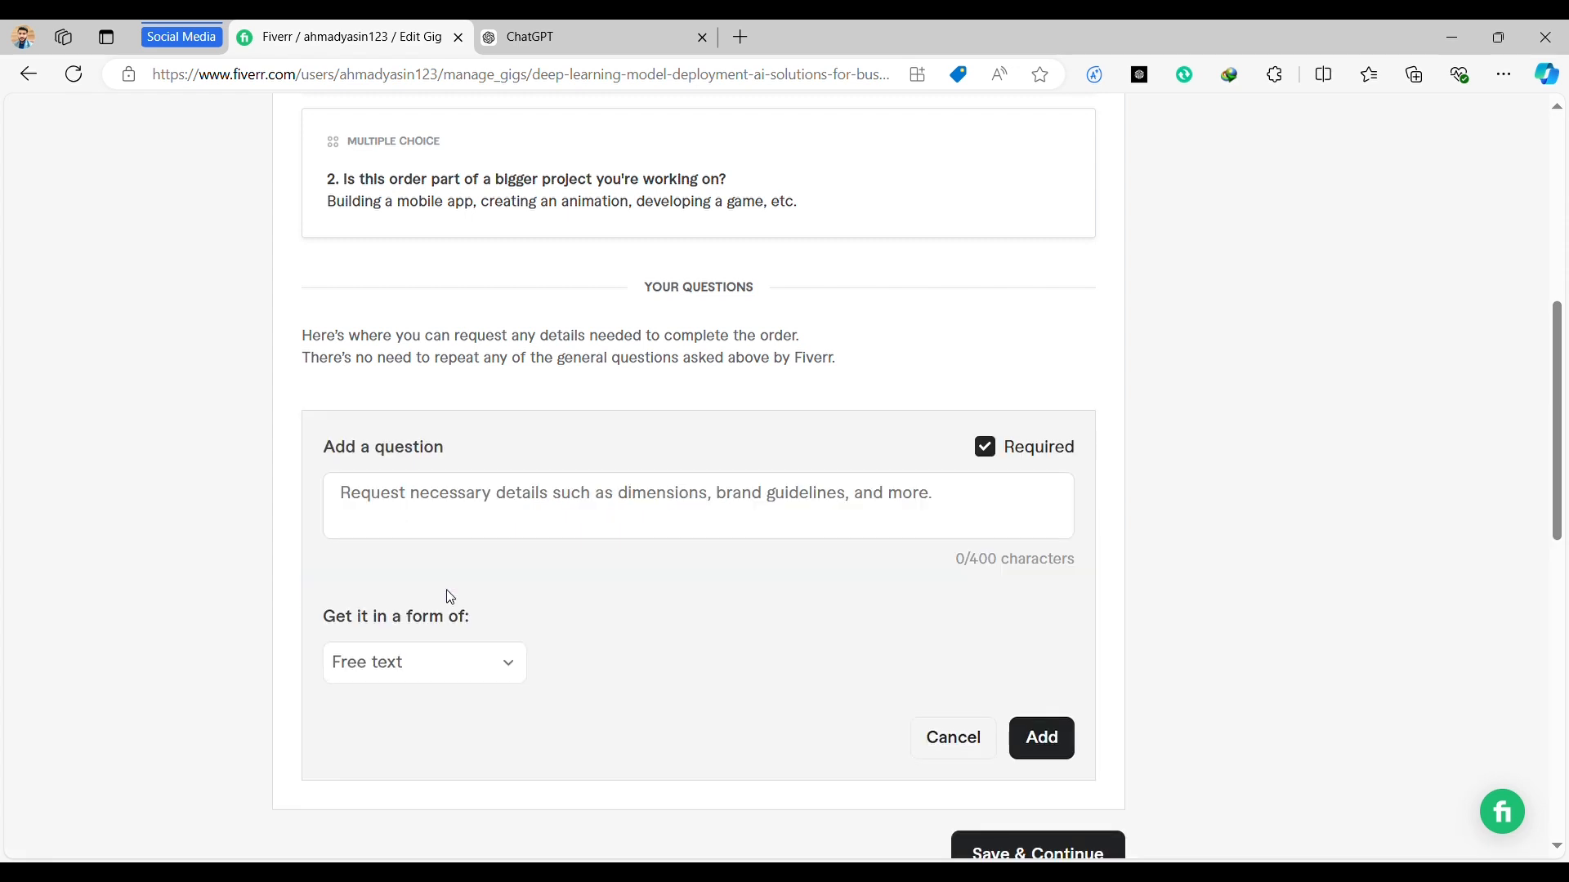
pyautogui.hotkey('ctrl', 'Tab')
pyautogui.scroll(-1, 448, 596)
pyautogui.moveTo(674, 374); pyautogui.dragTo(603, 326)
pyautogui.hotkey('ctrl', 'c')
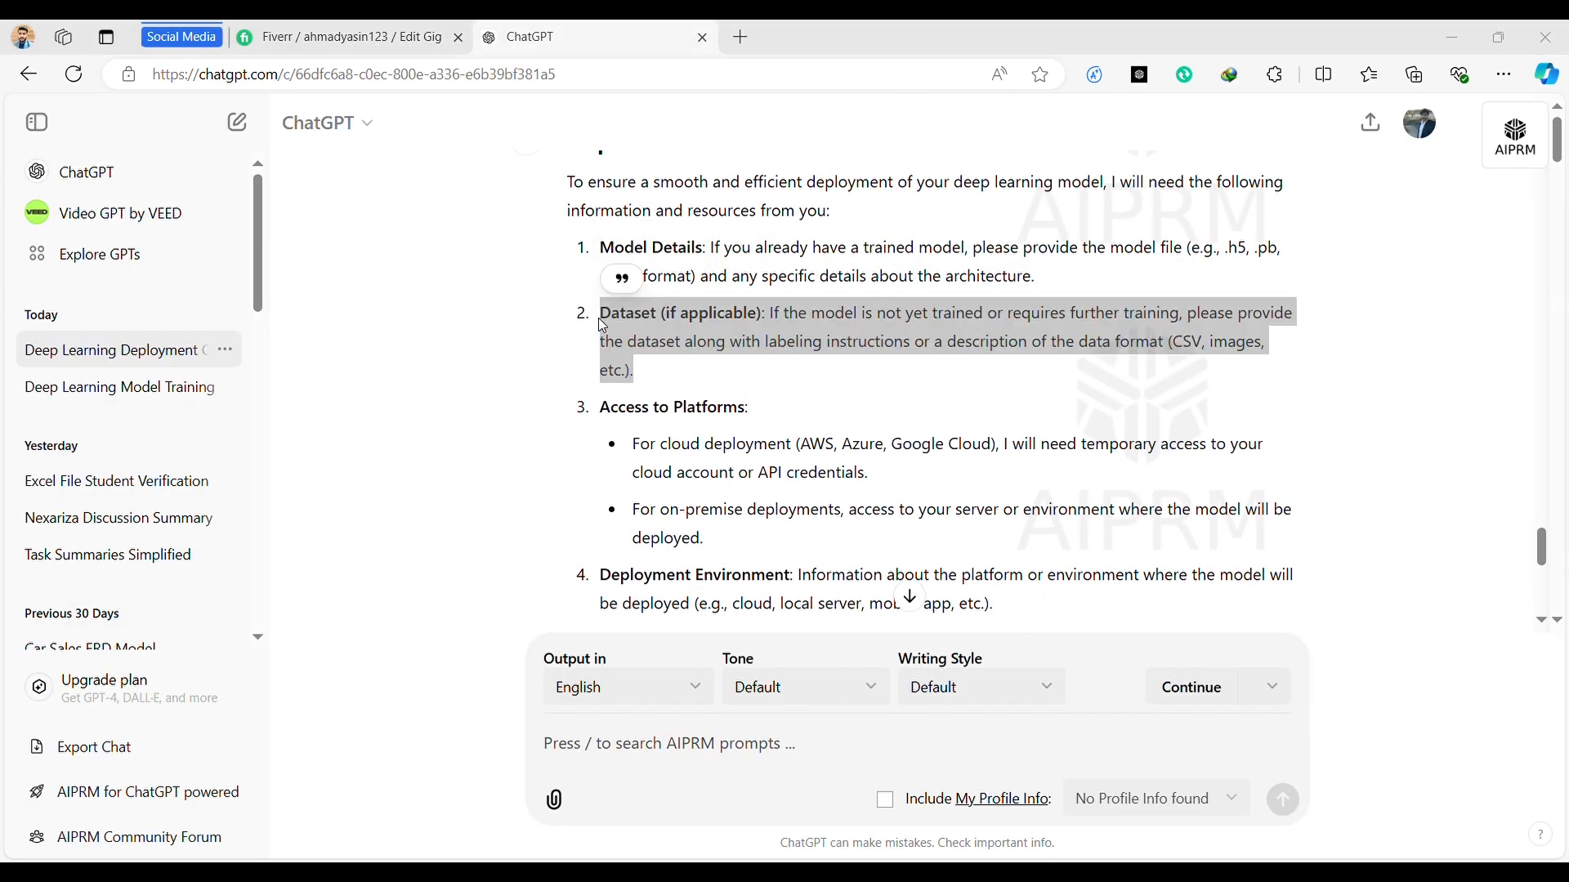
pyautogui.hotkey('ctrl', 'shift', 'Tab')
pyautogui.click(504, 521)
pyautogui.hotkey('ctrl', 'v')
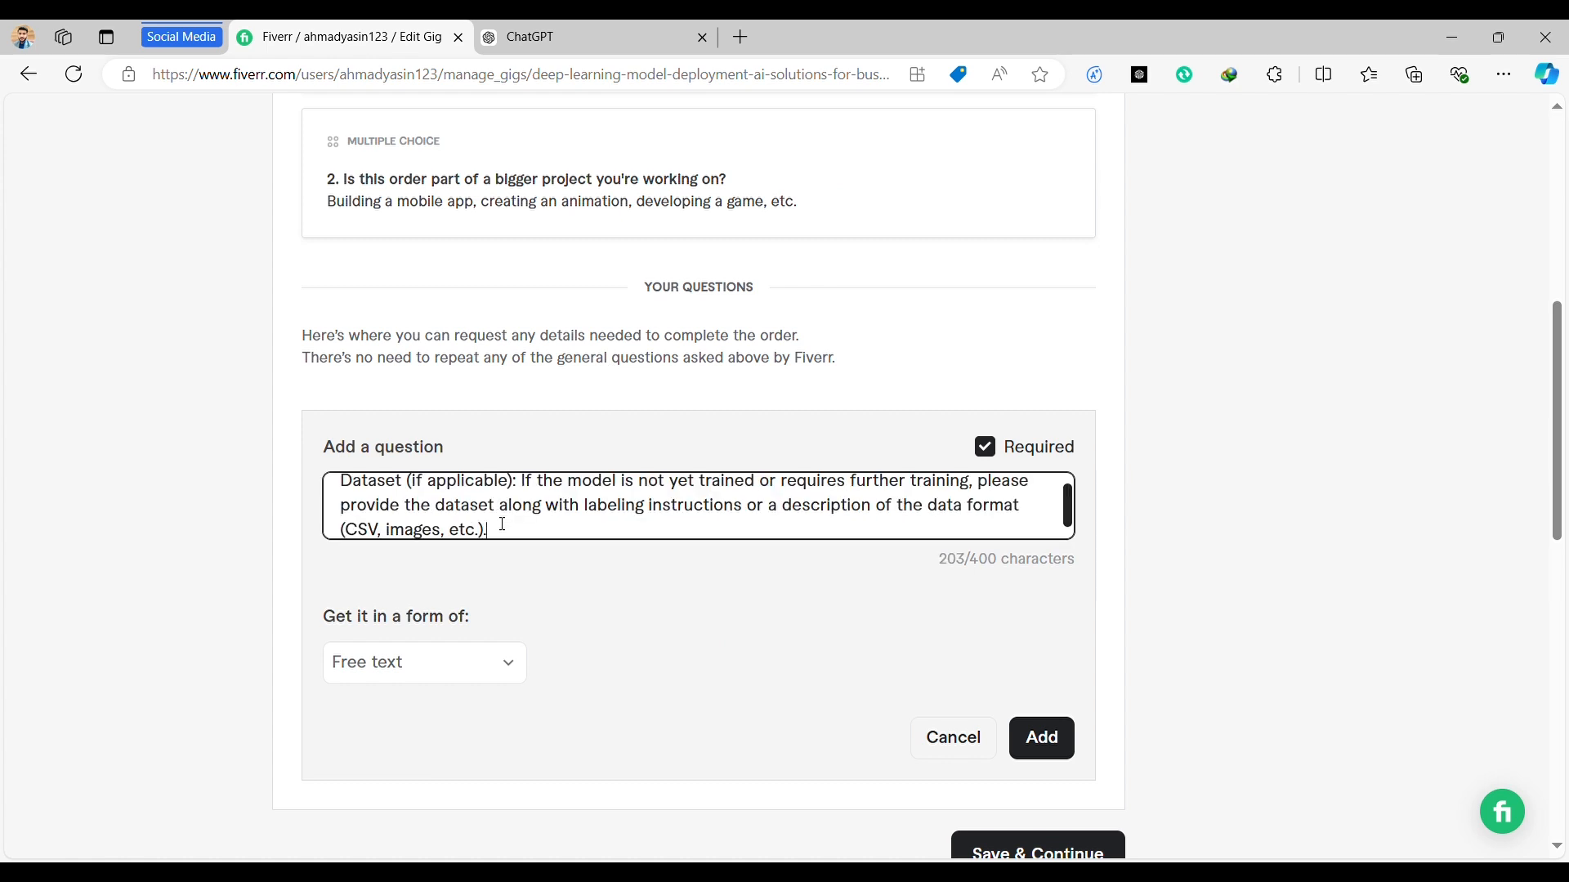
pyautogui.click(376, 660)
pyautogui.click(1032, 740)
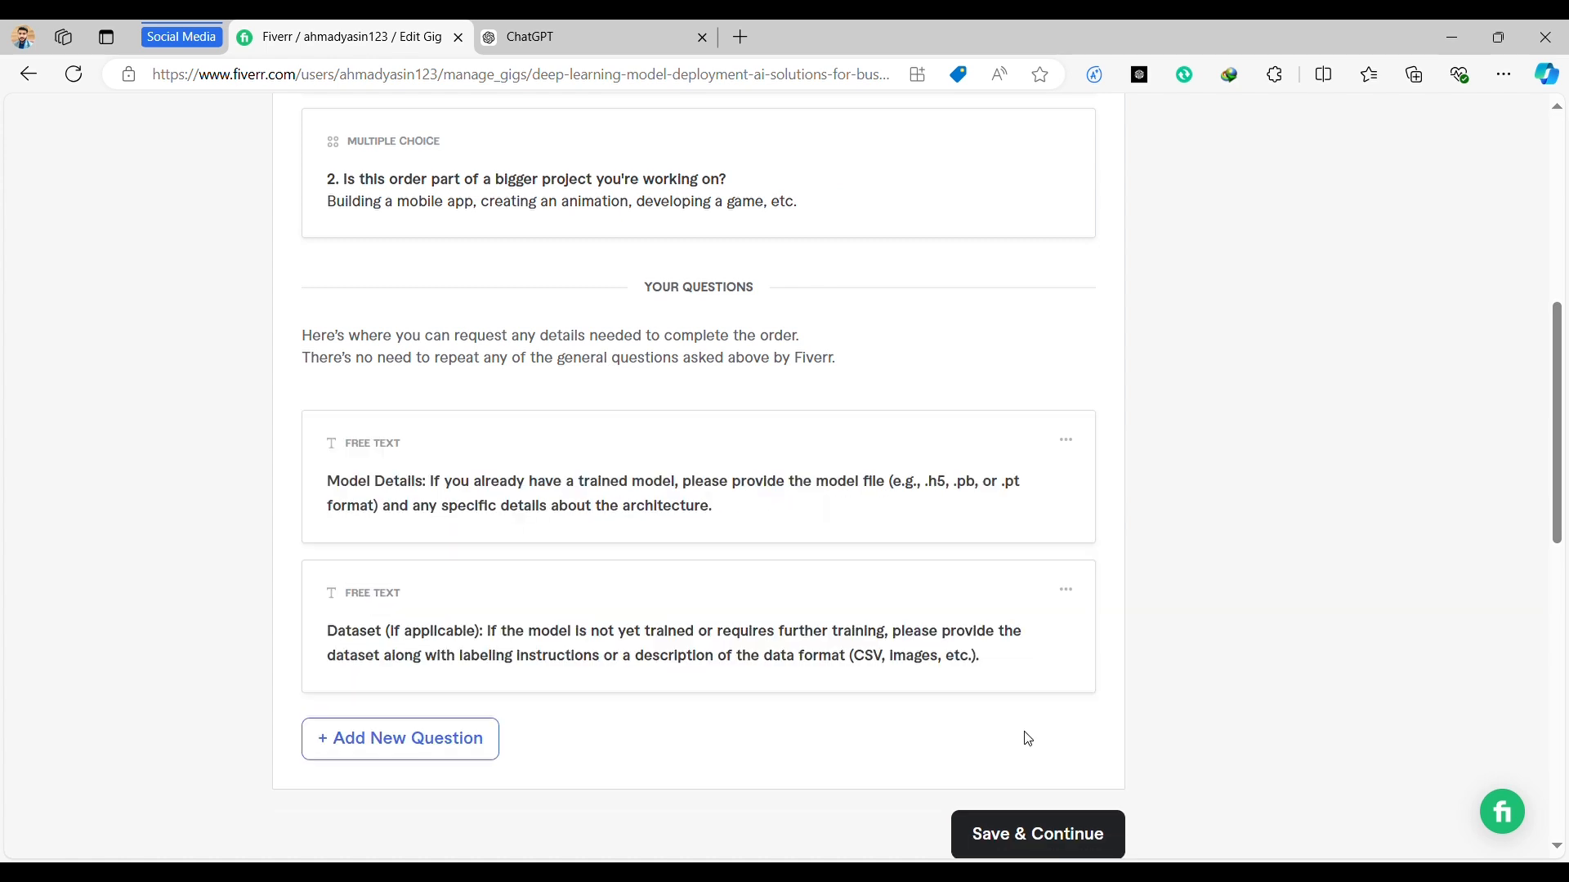
# Copy the "Deployment Environment" requirement from ChatGPT and add it on Fiverr as a required free-text question.
pyautogui.hotkey('ctrl', 'Tab')
pyautogui.scroll(-2, 724, 350)
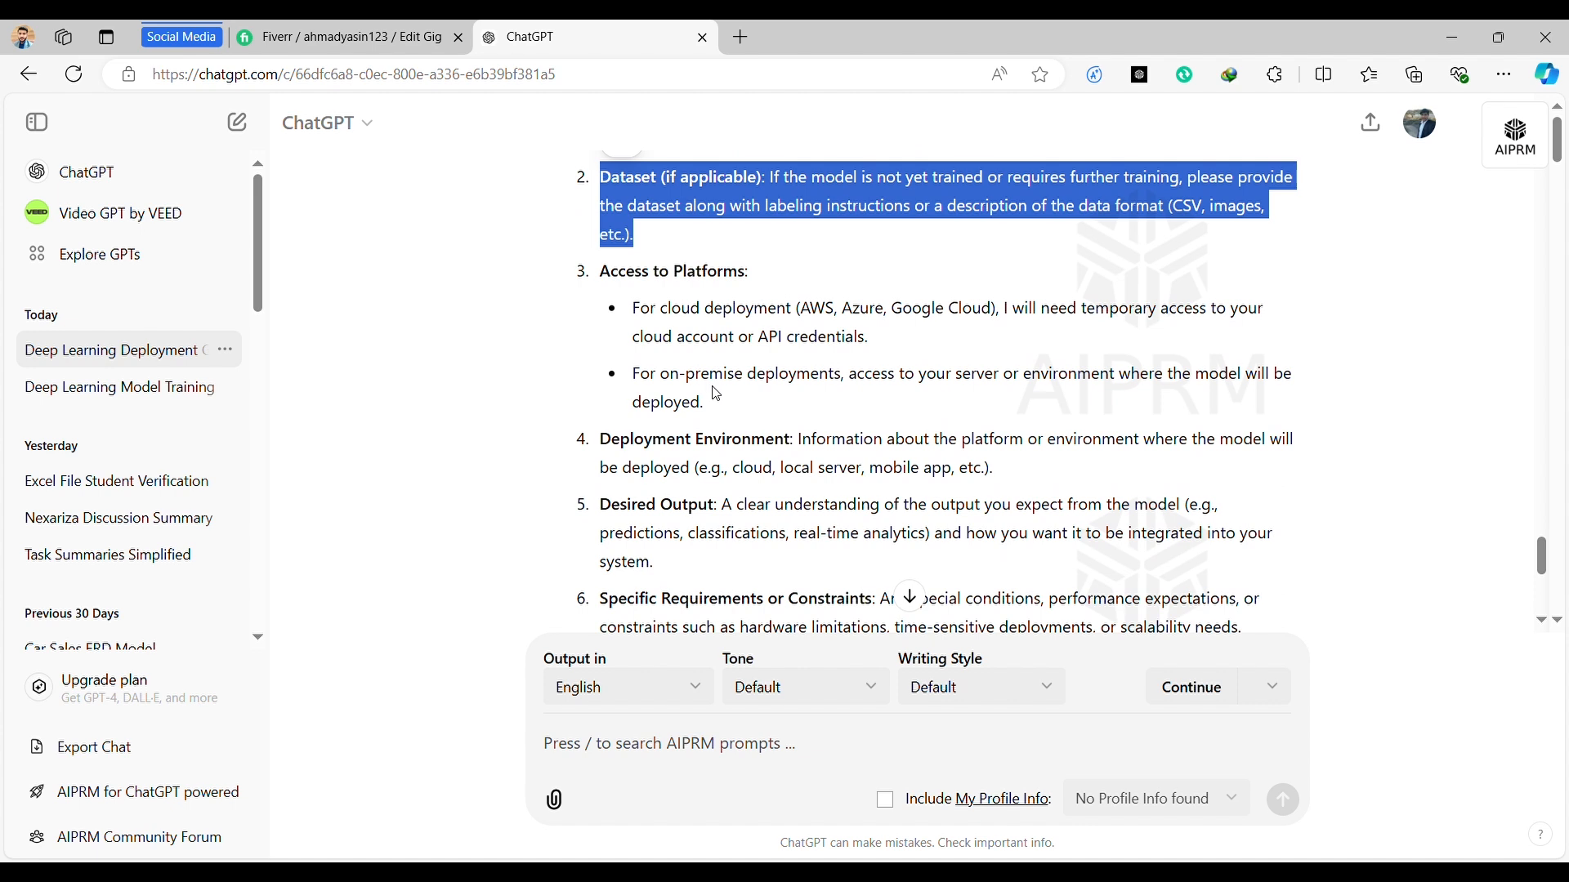
pyautogui.scroll(-1, 713, 409)
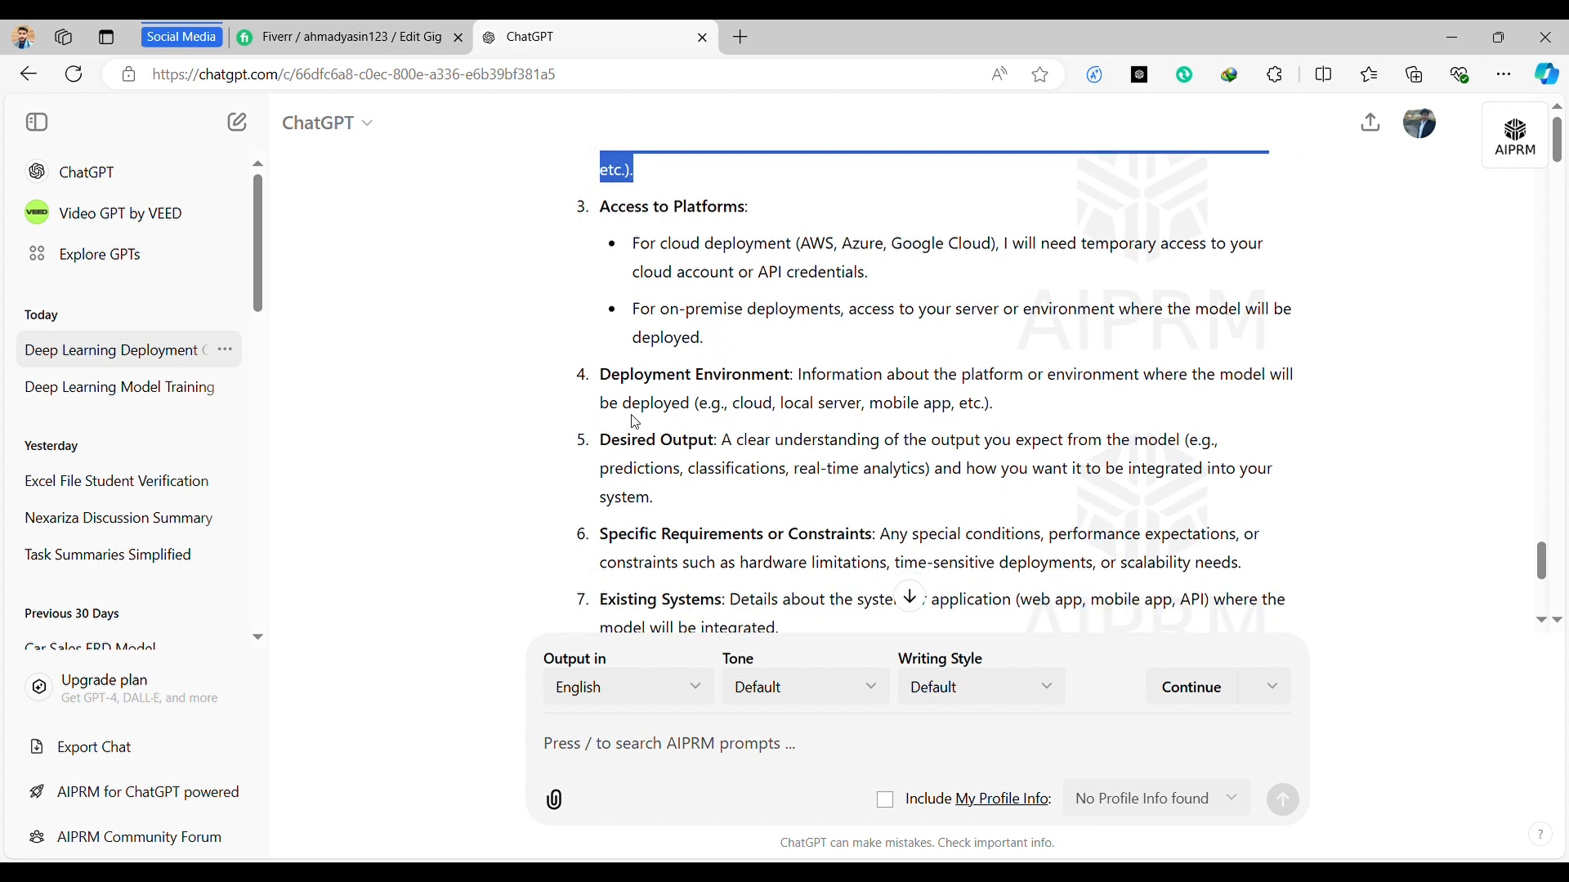
pyautogui.moveTo(997, 406); pyautogui.dragTo(611, 386)
pyautogui.hotkey('ctrl', 'c')
pyautogui.hotkey('ctrl', 'Tab')
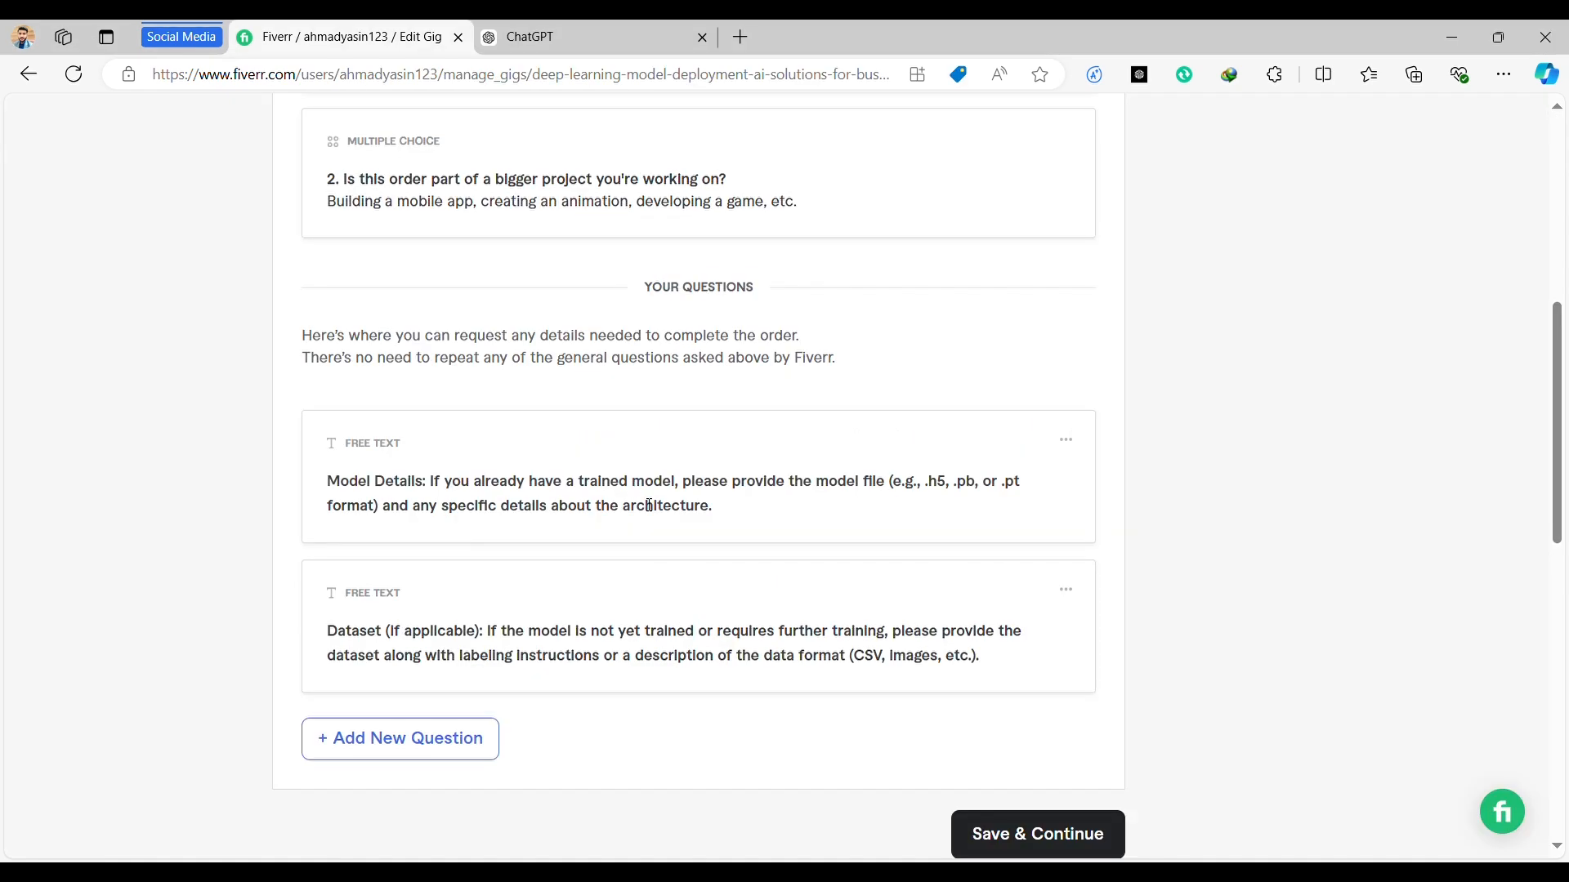
pyautogui.click(445, 742)
pyautogui.click(522, 518)
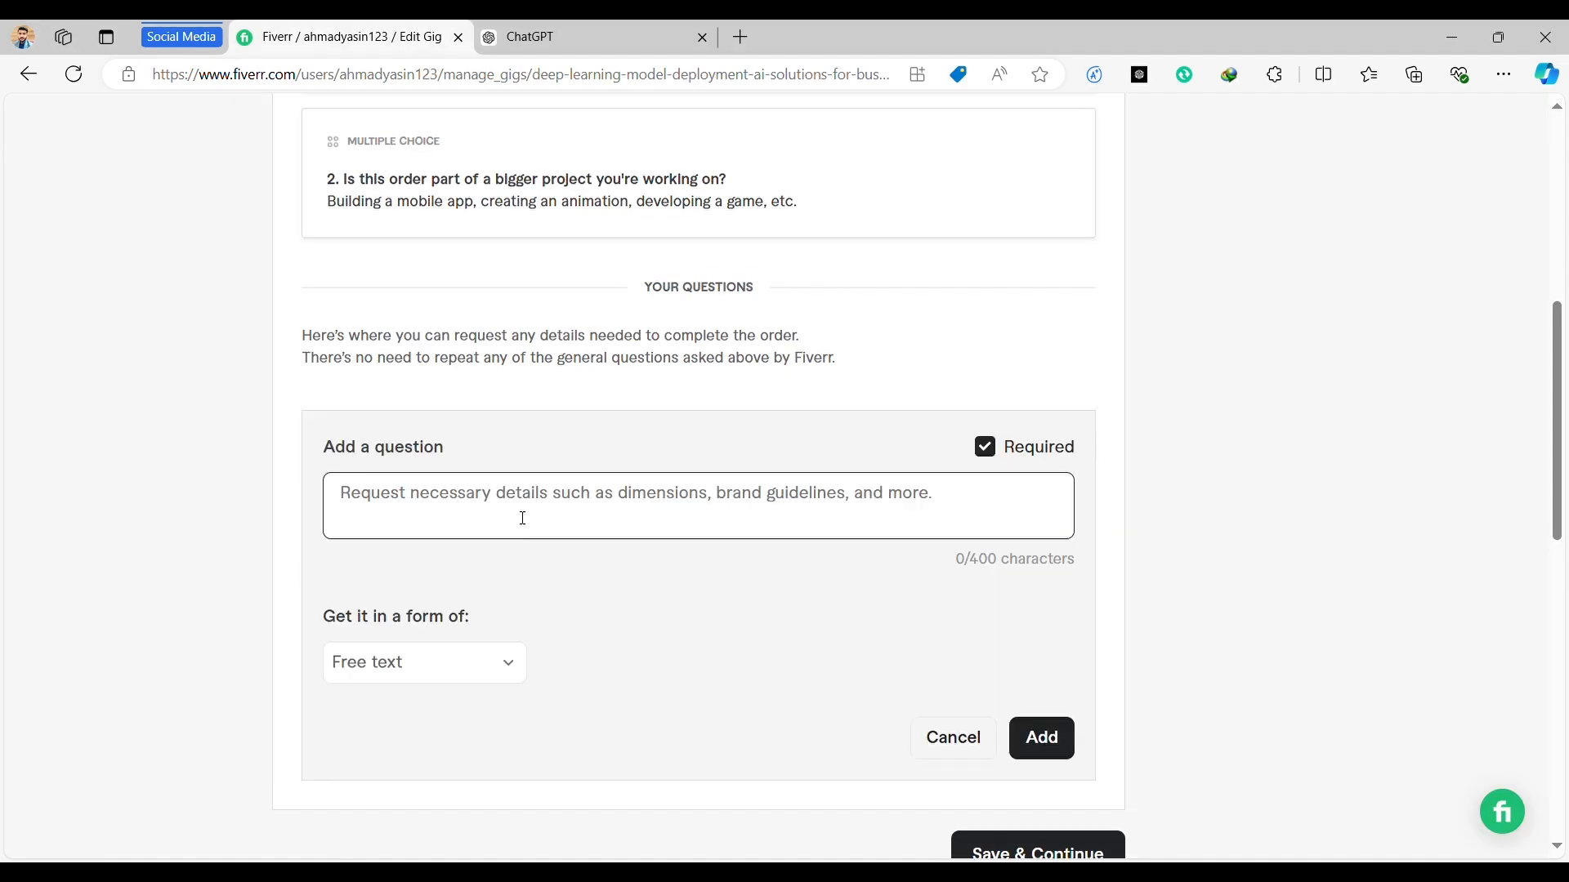
pyautogui.hotkey('ctrl', 'v')
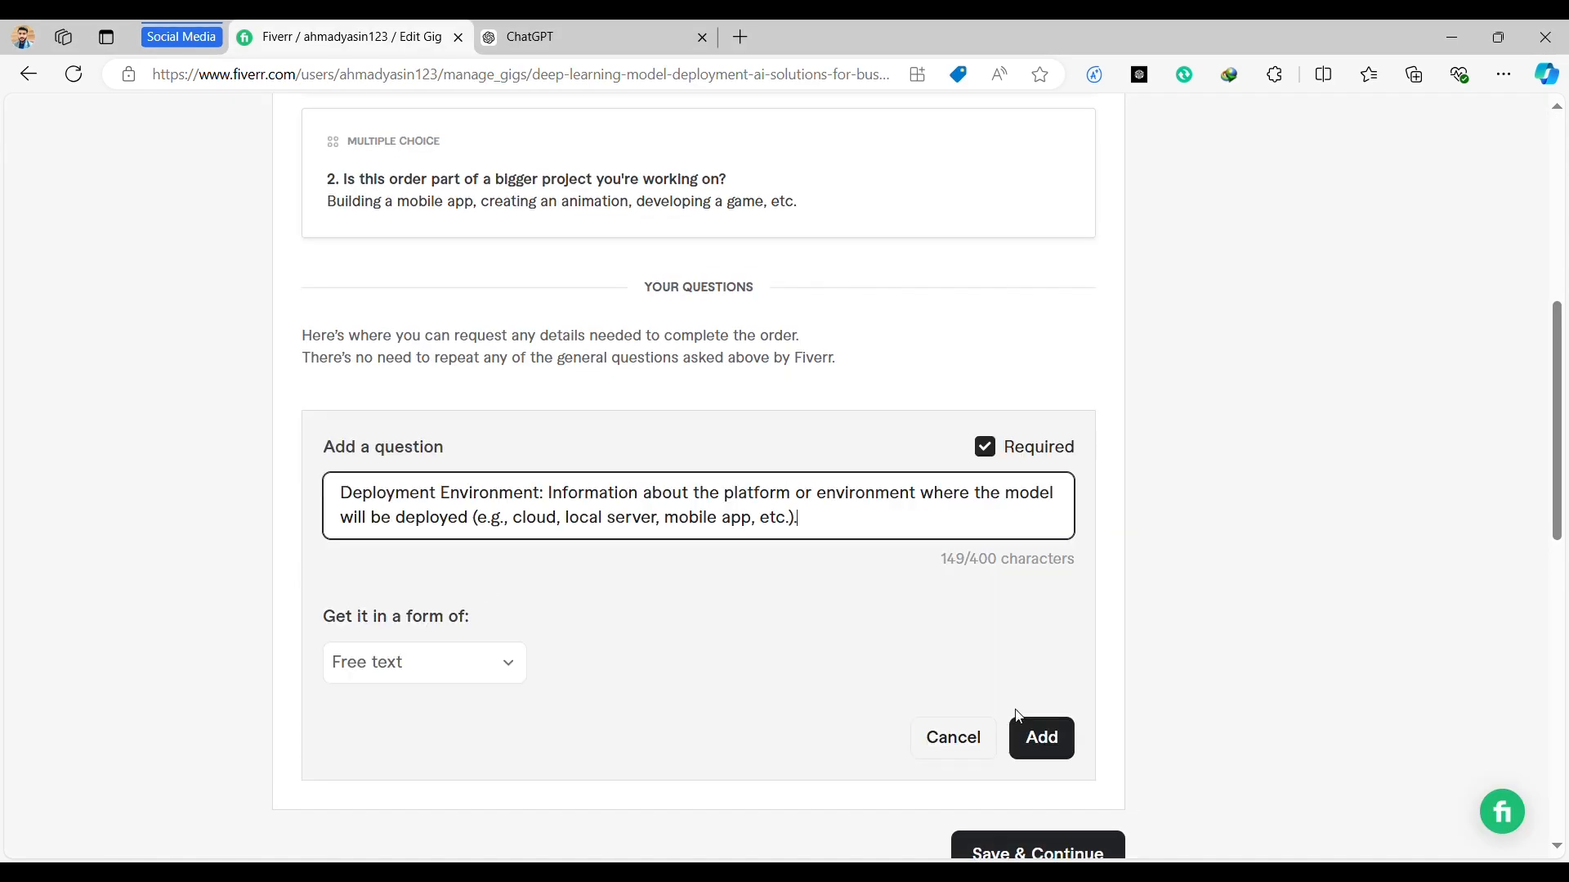
pyautogui.click(1040, 737)
# Save the buyer requirements and review the gallery's image, video and document upload sections.
pyautogui.scroll(-7, 1039, 738)
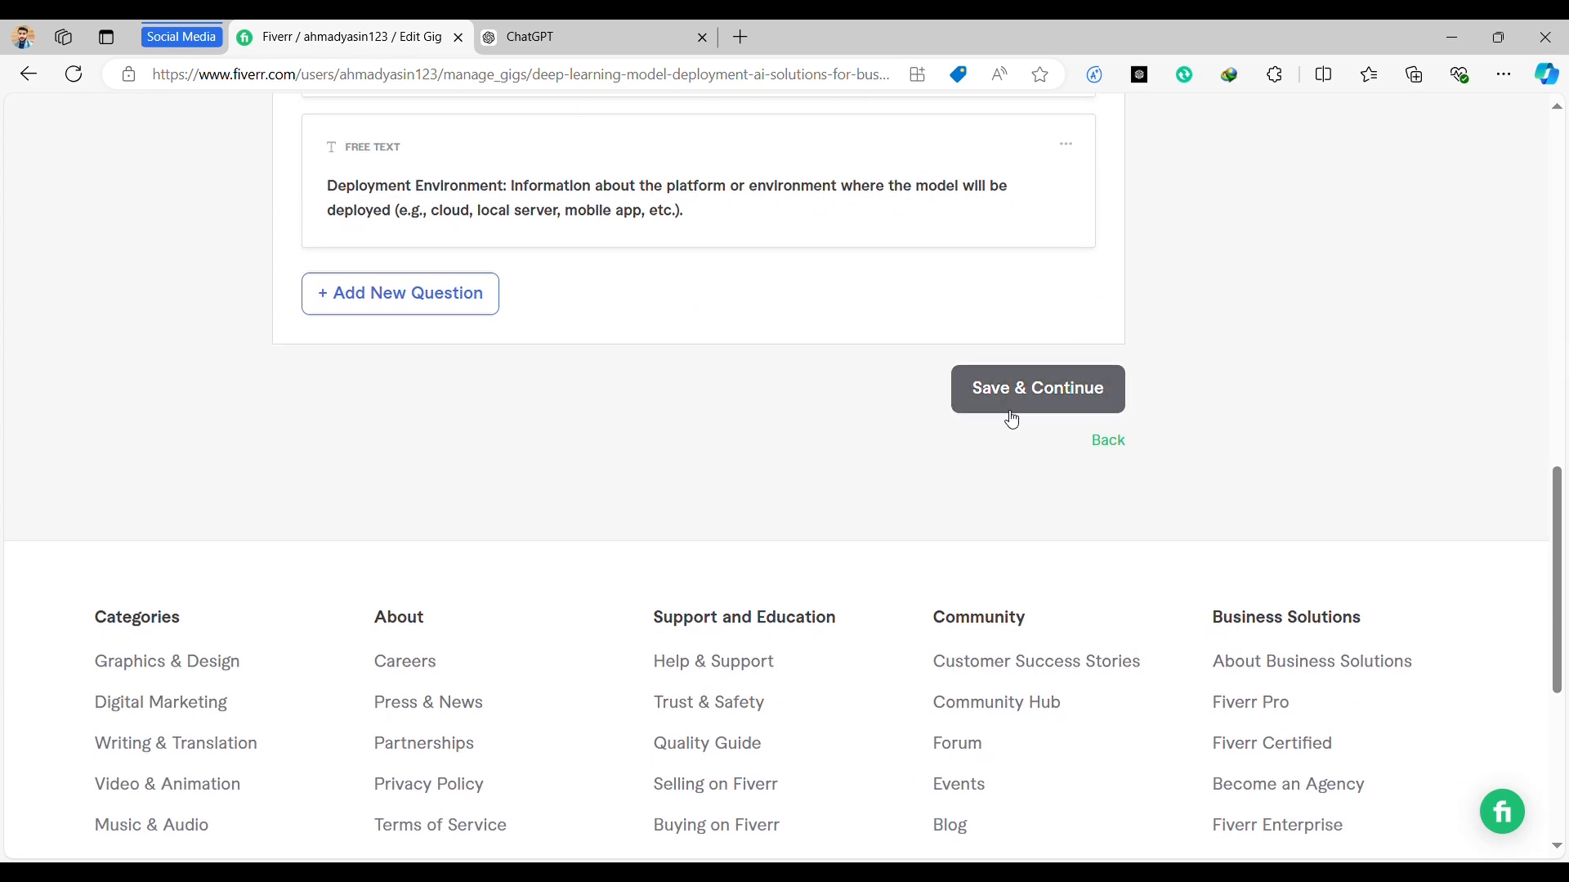
pyautogui.click(1012, 419)
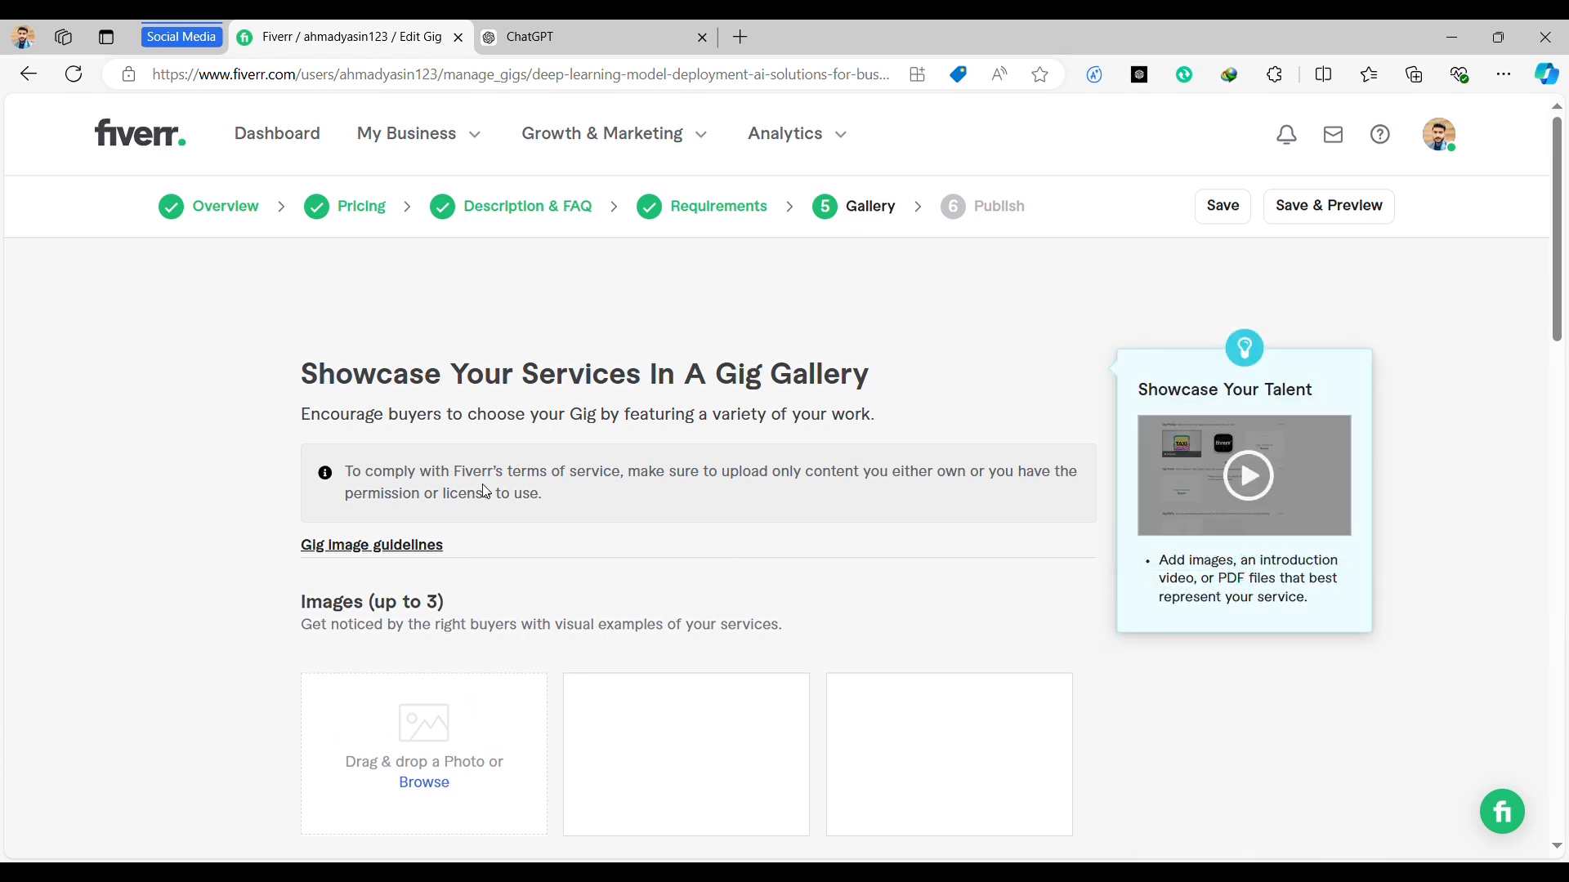
pyautogui.scroll(-2, 482, 486)
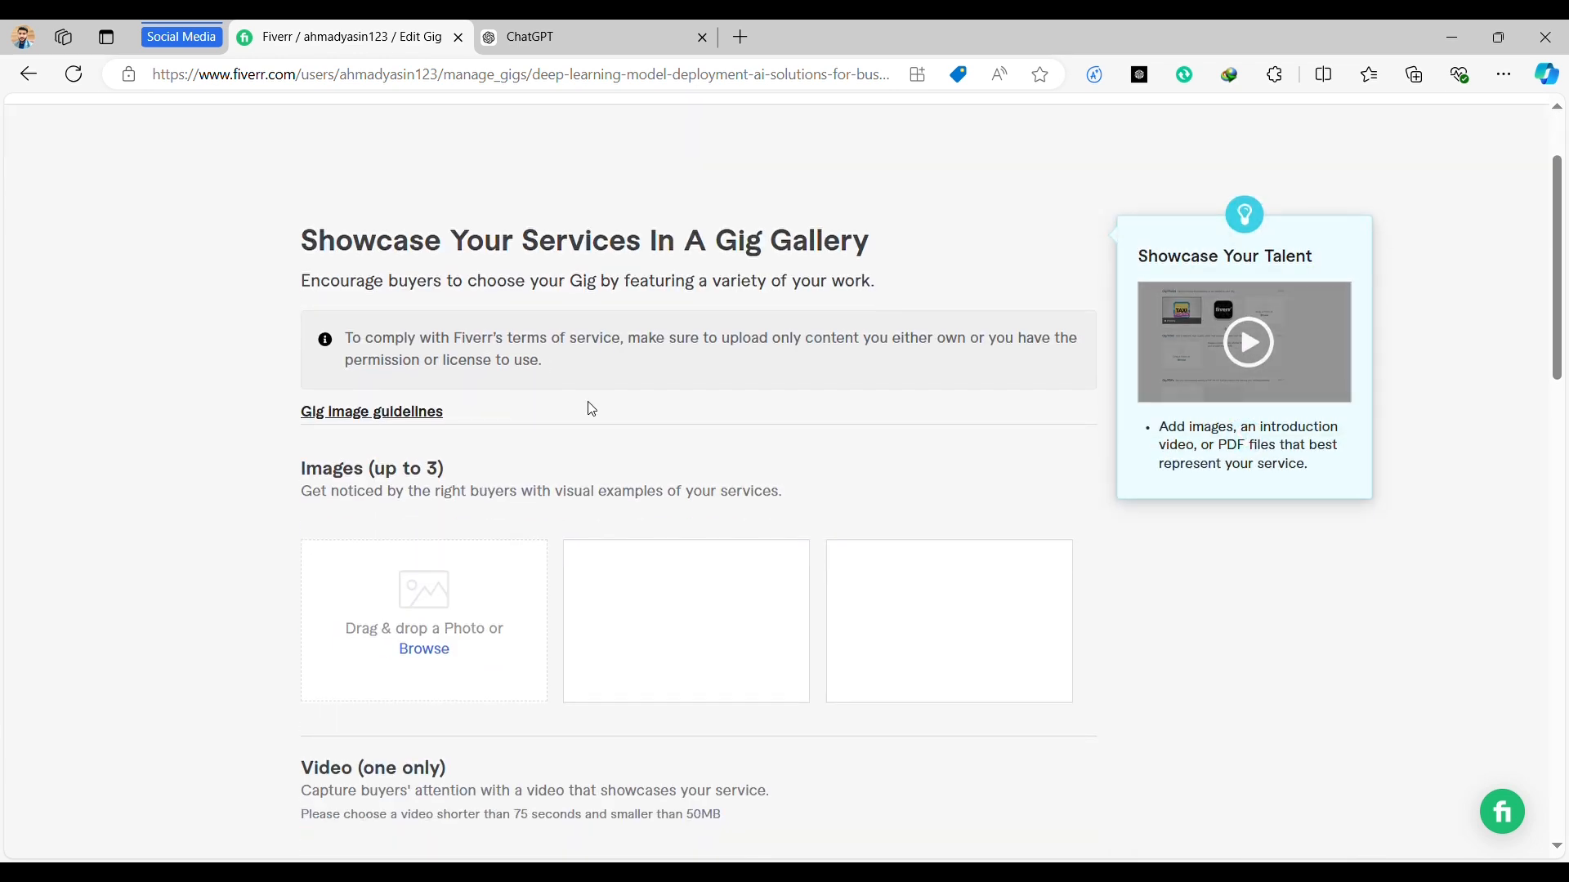
pyautogui.scroll(-1, 591, 408)
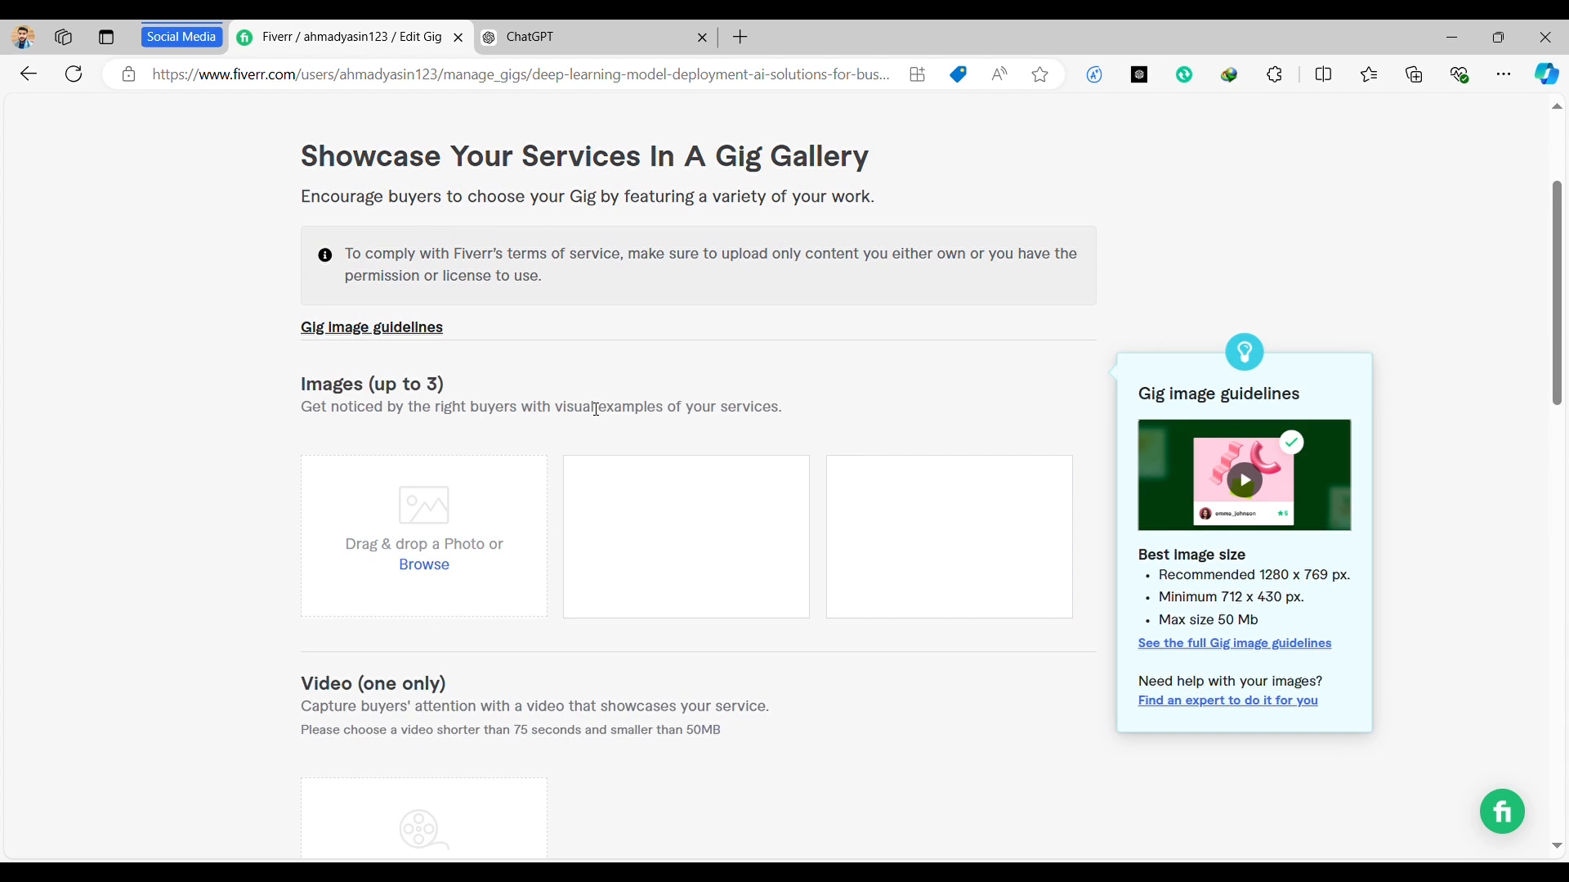
pyautogui.scroll(-4, 596, 409)
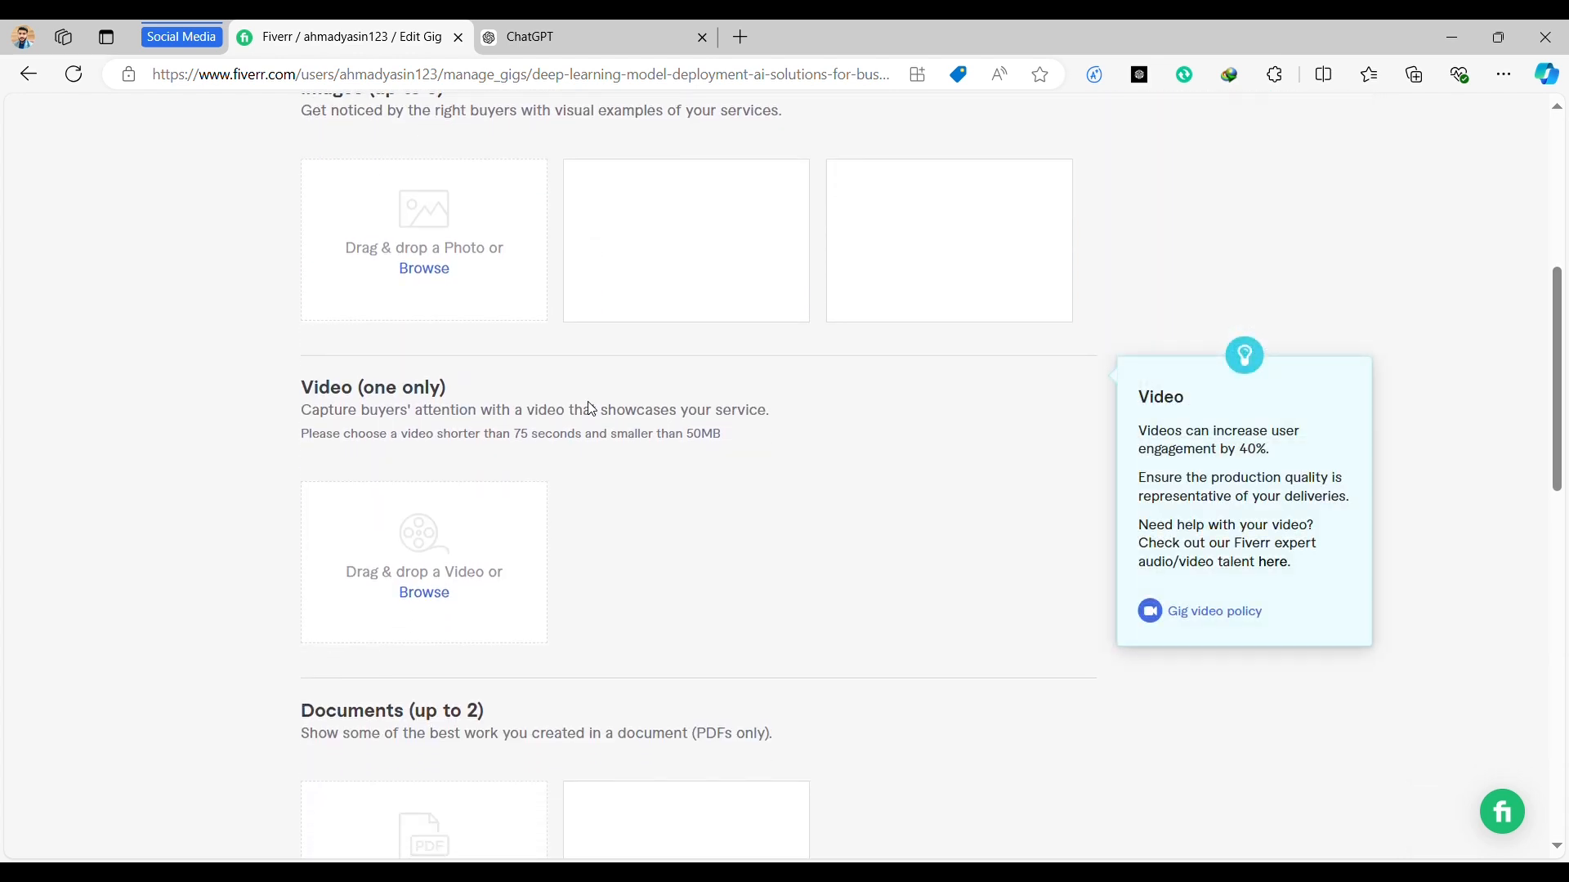
pyautogui.scroll(-3, 591, 409)
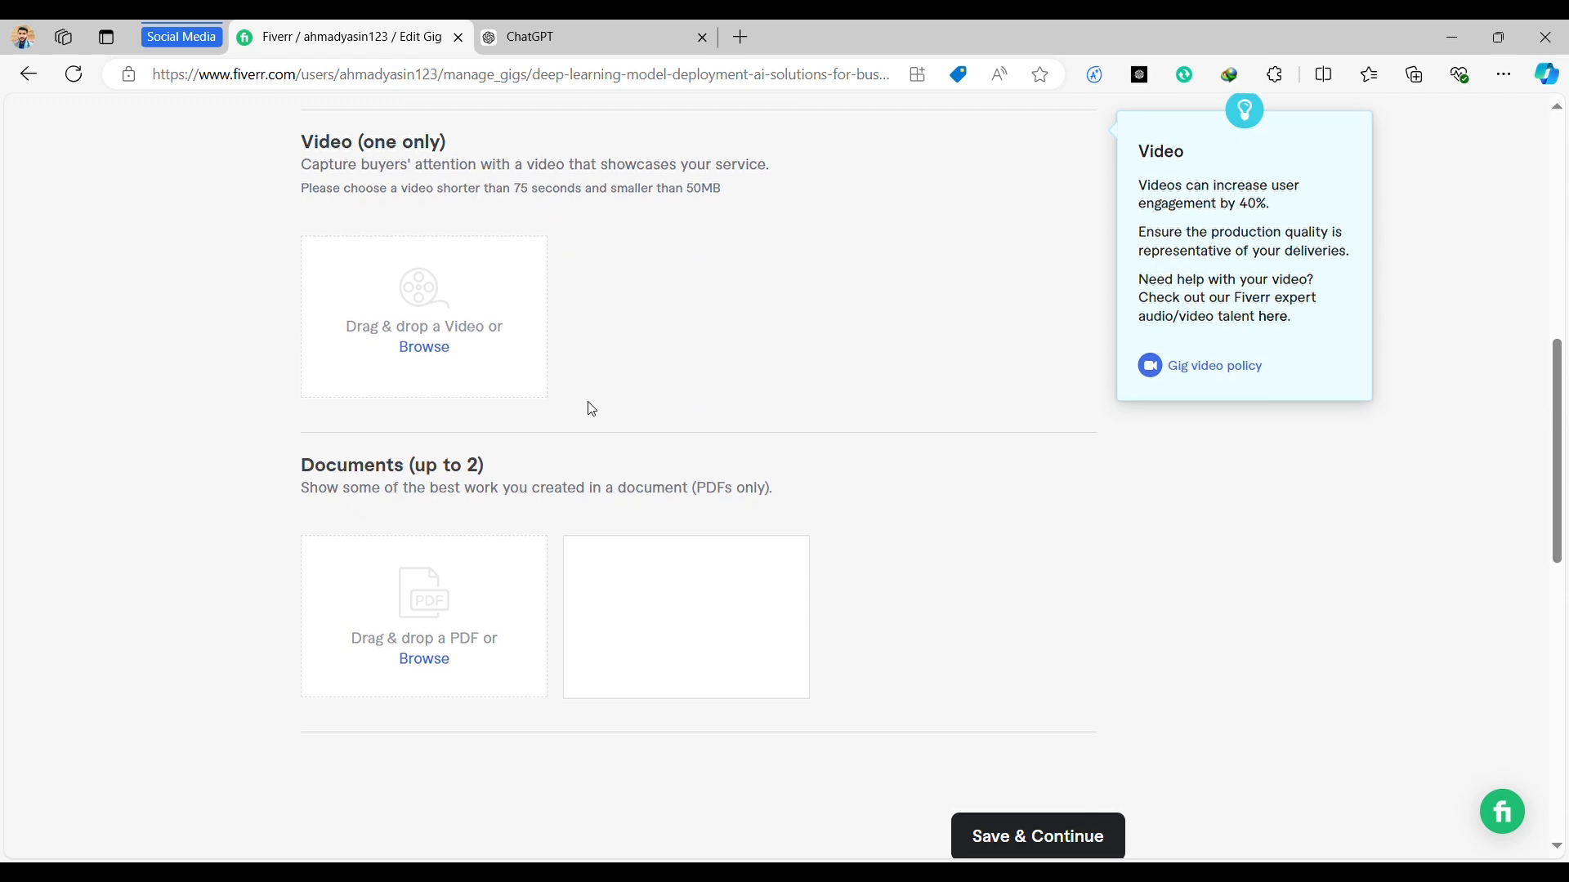
pyautogui.scroll(4, 591, 409)
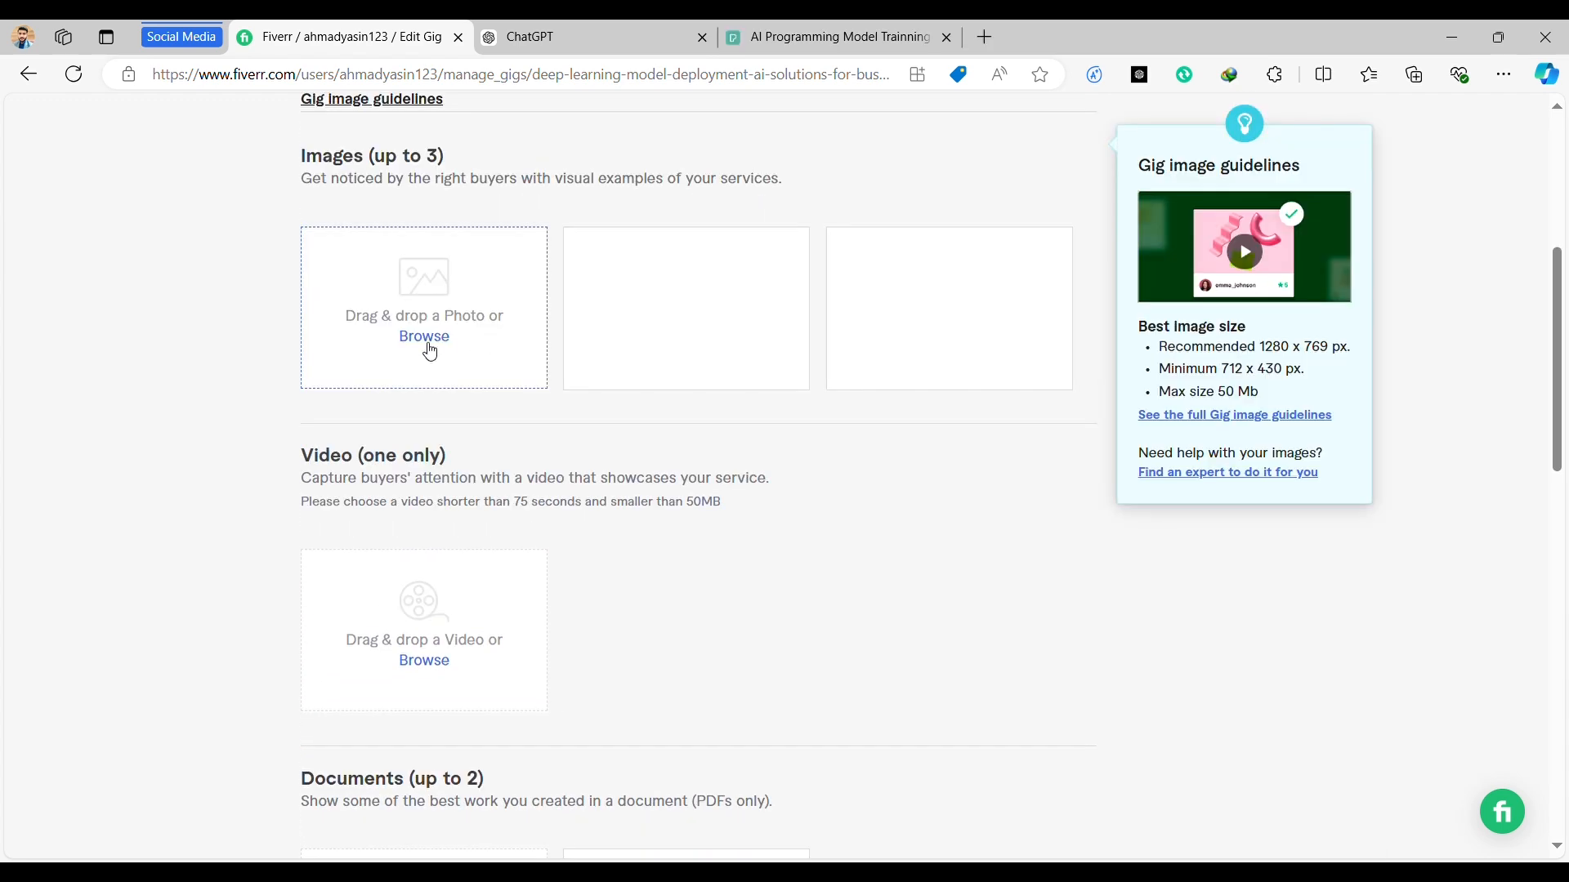
# Browse for a photo for the first gig image slot, and save the gallery to continue to publishing.
pyautogui.click(429, 351)
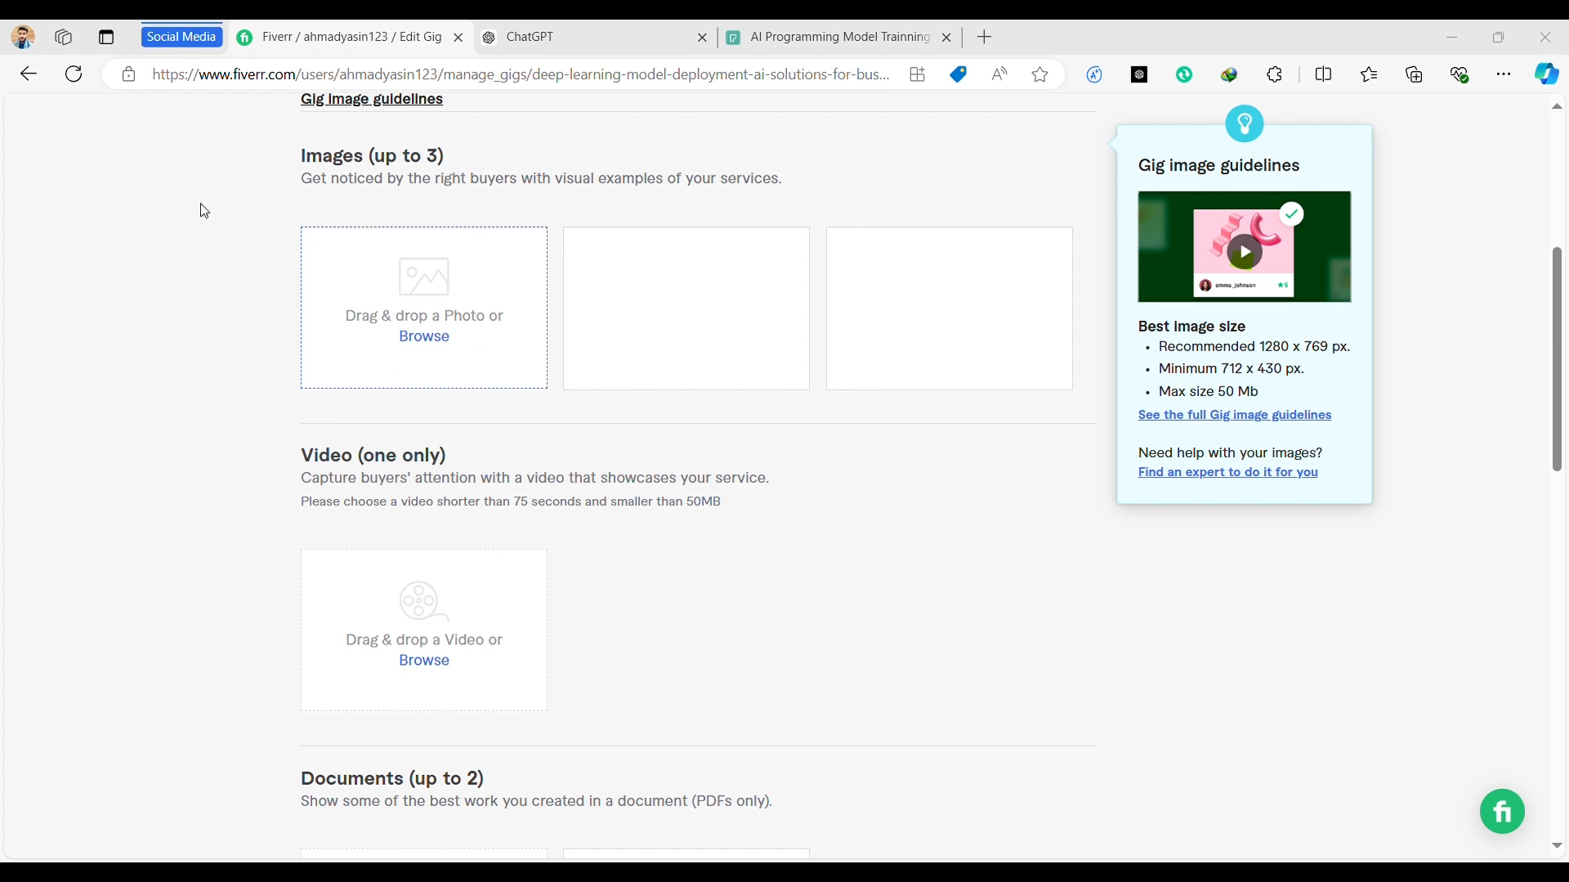
pyautogui.scroll(-10, 790, 496)
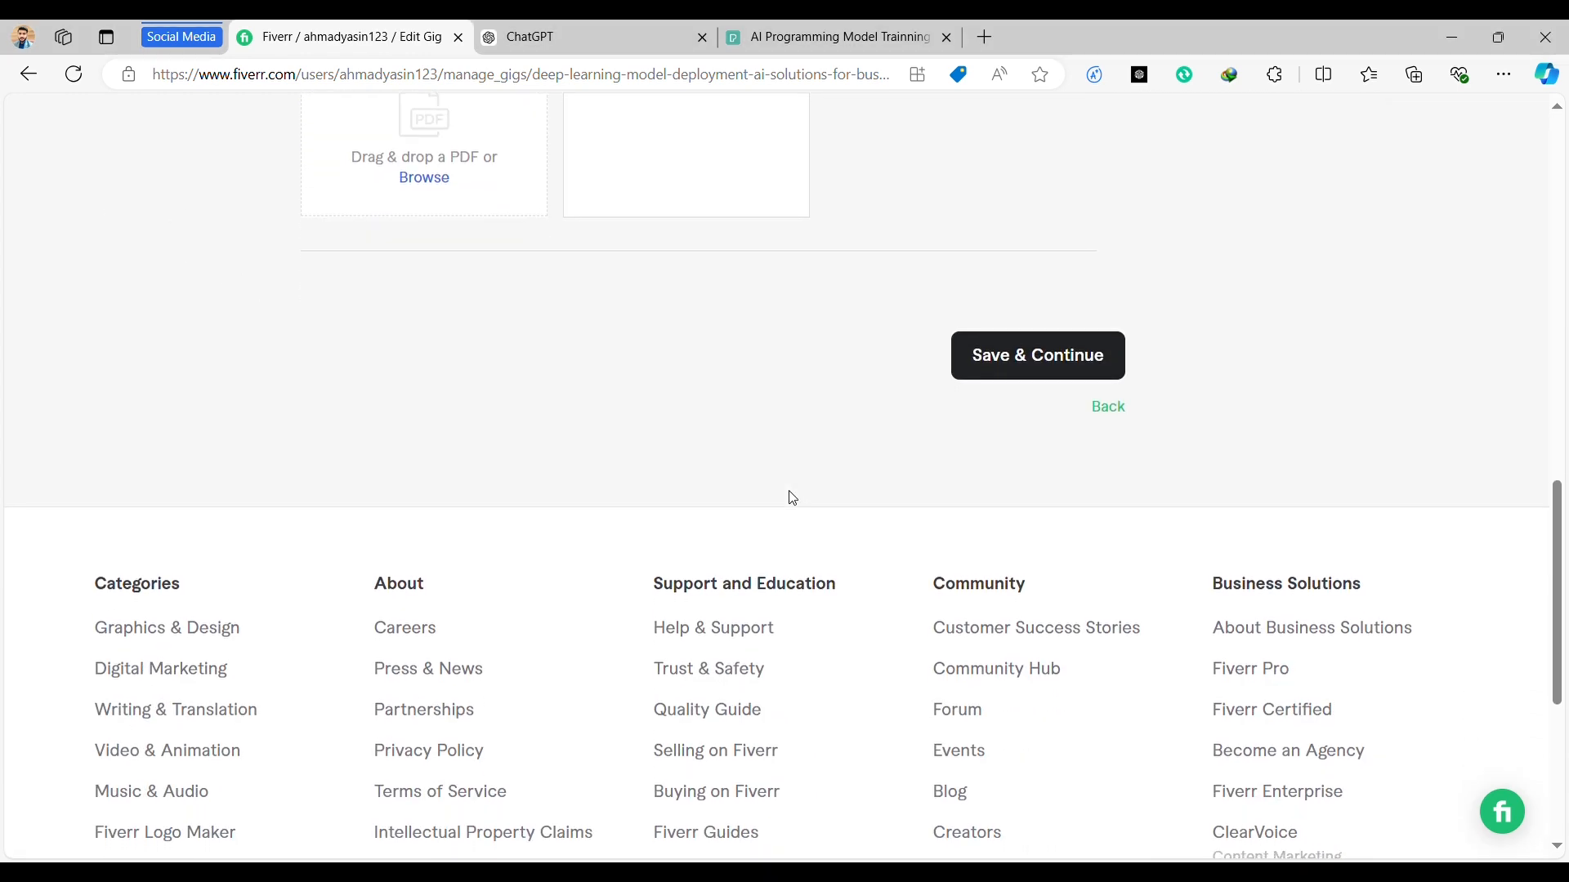
pyautogui.click(1096, 352)
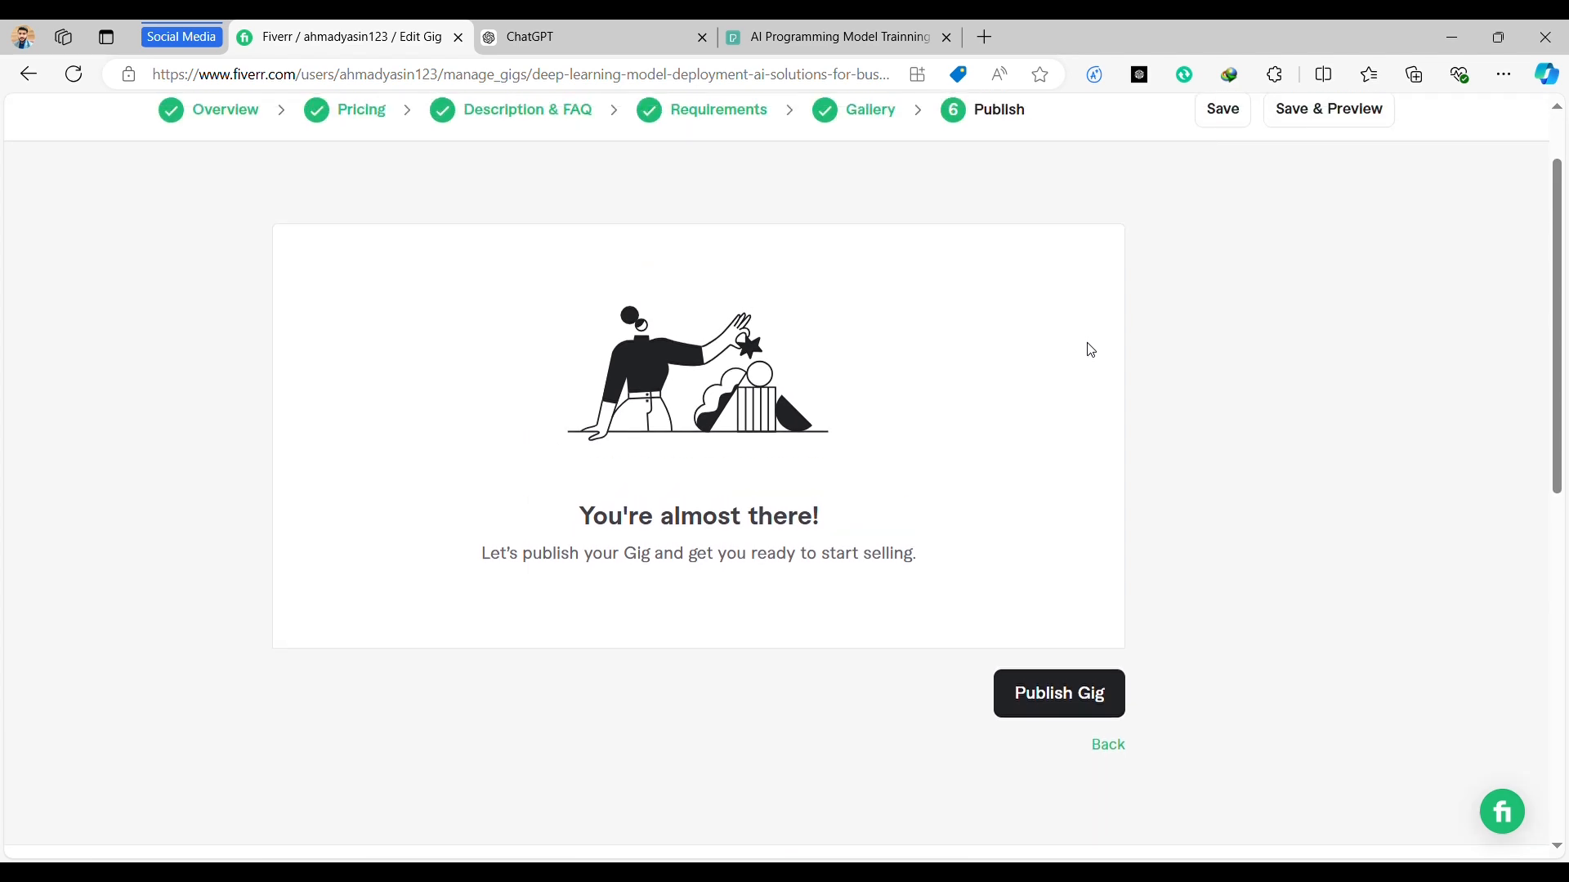
# Publish the deep learning model deployment gig and check the confirmation page.
pyautogui.click(1063, 704)
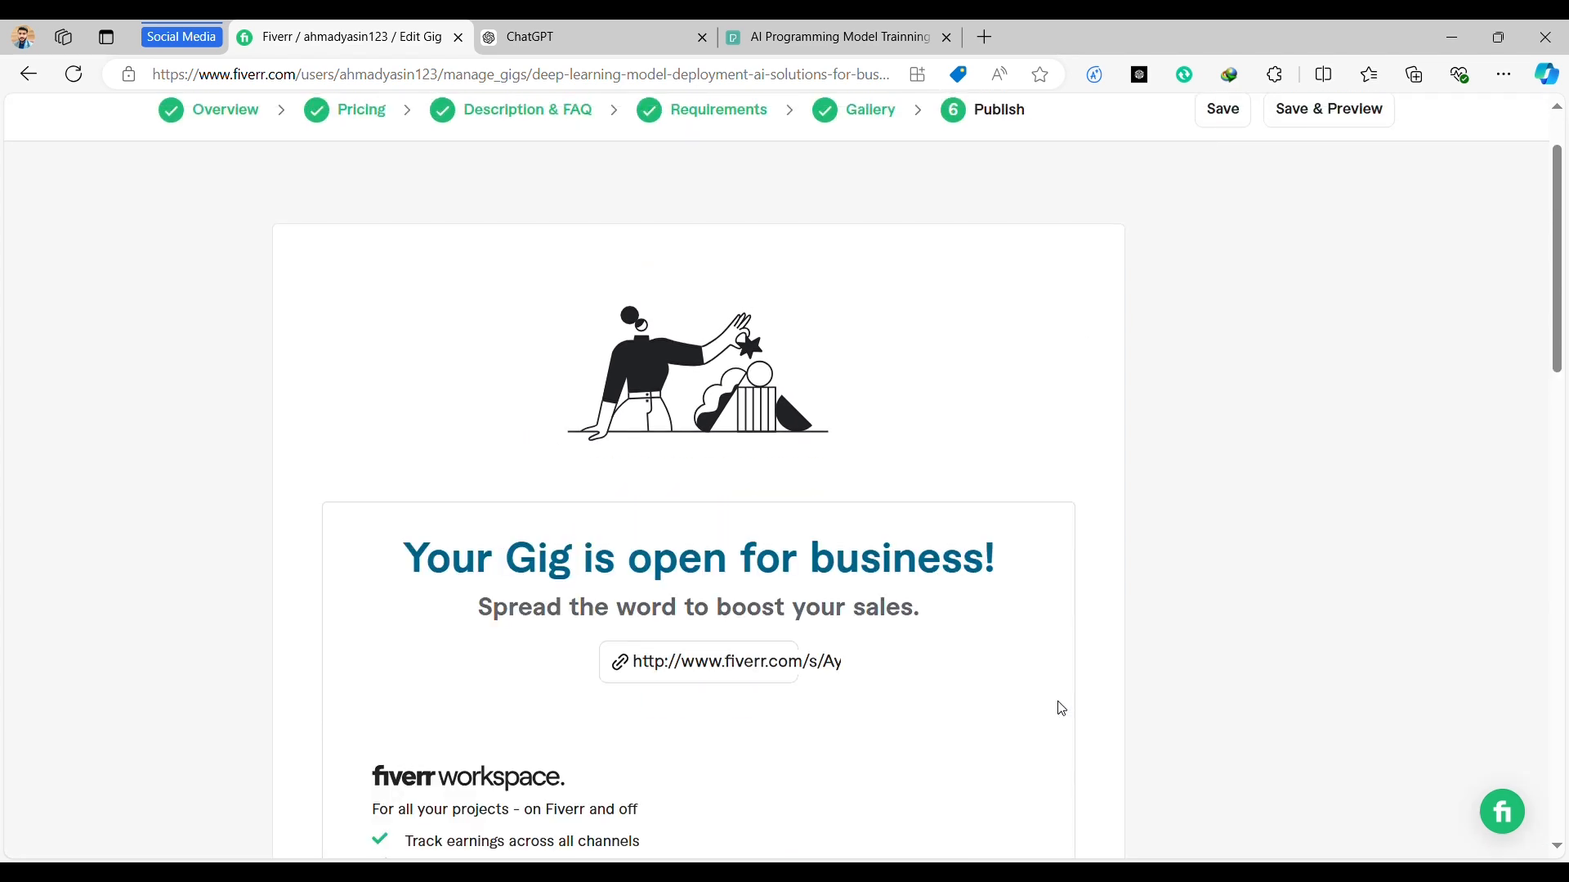
pyautogui.scroll(-2, 1061, 708)
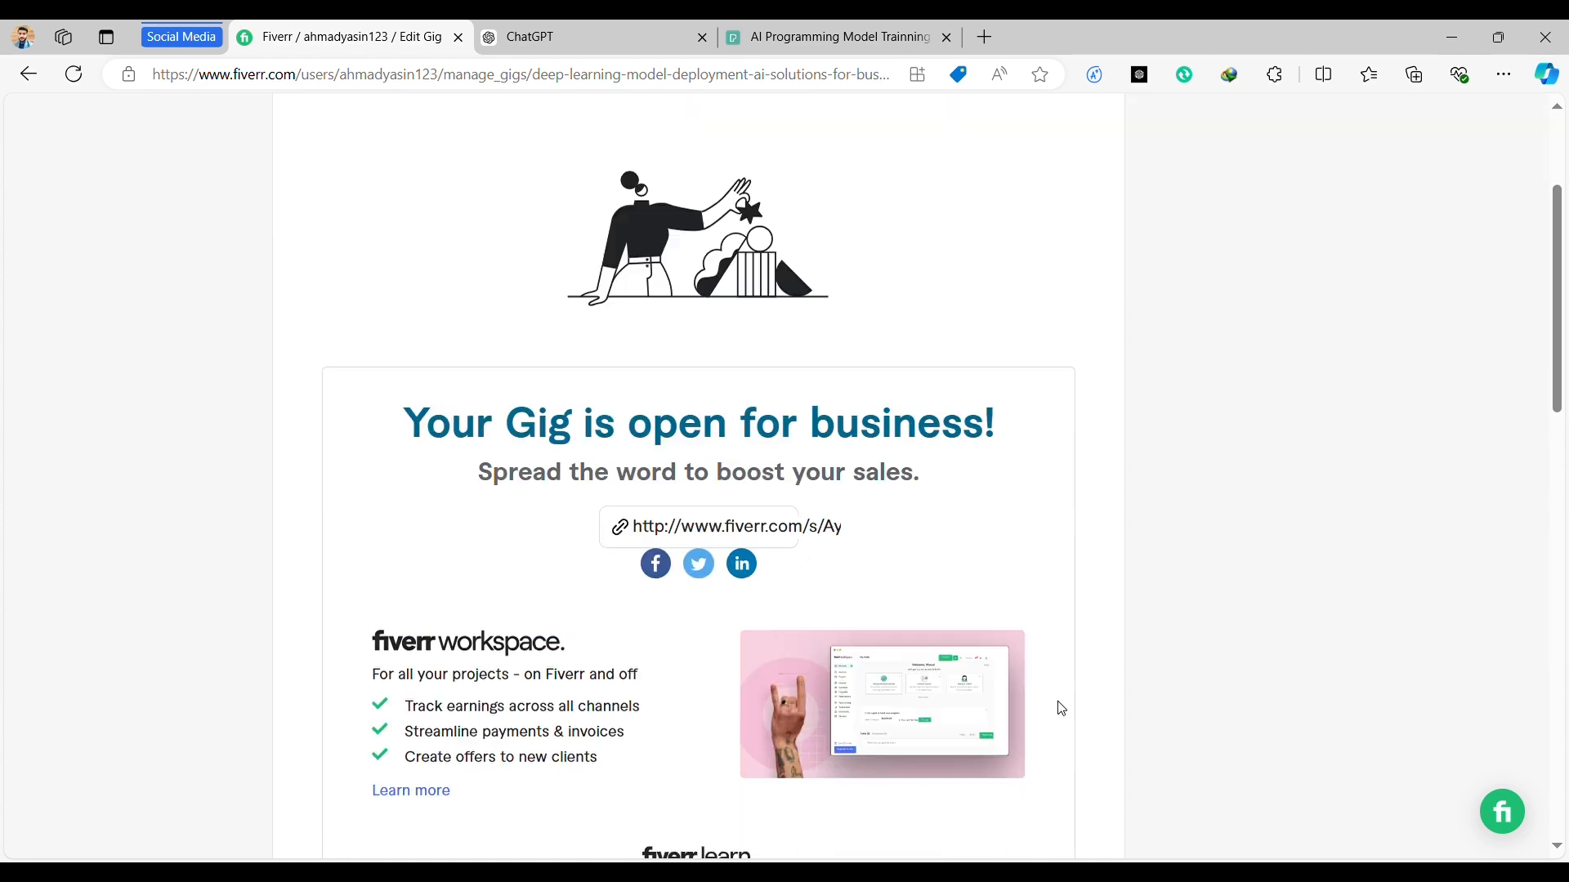